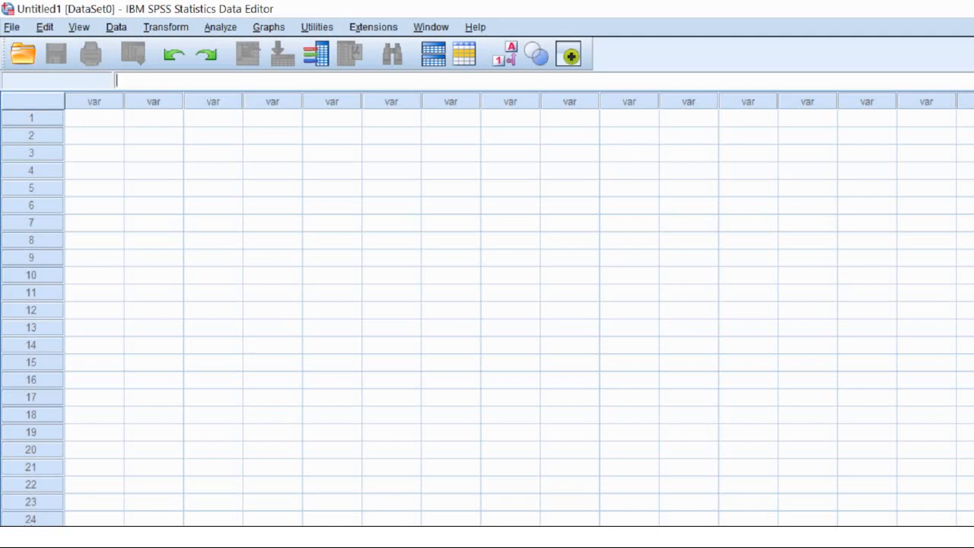
Switch to the Word questionnaire and read through the research topic, instructions, background questions and HIV/AIDS perception questions
click(252, 538)
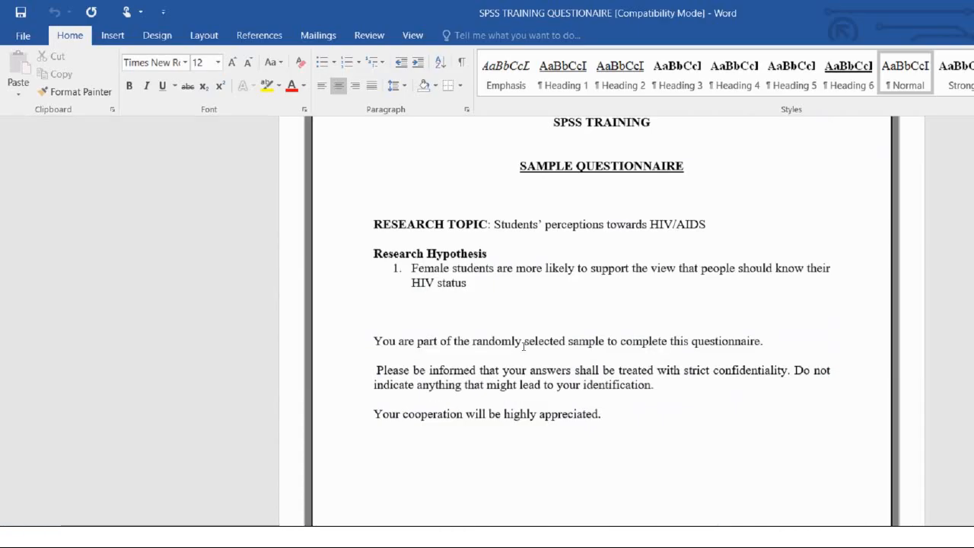
scroll(524, 347, down, 8)
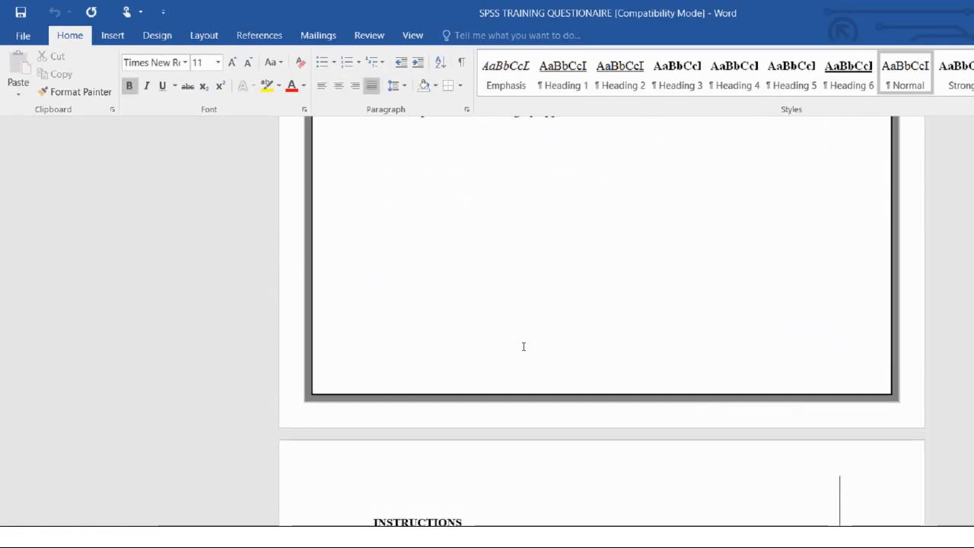
scroll(524, 347, down, 5)
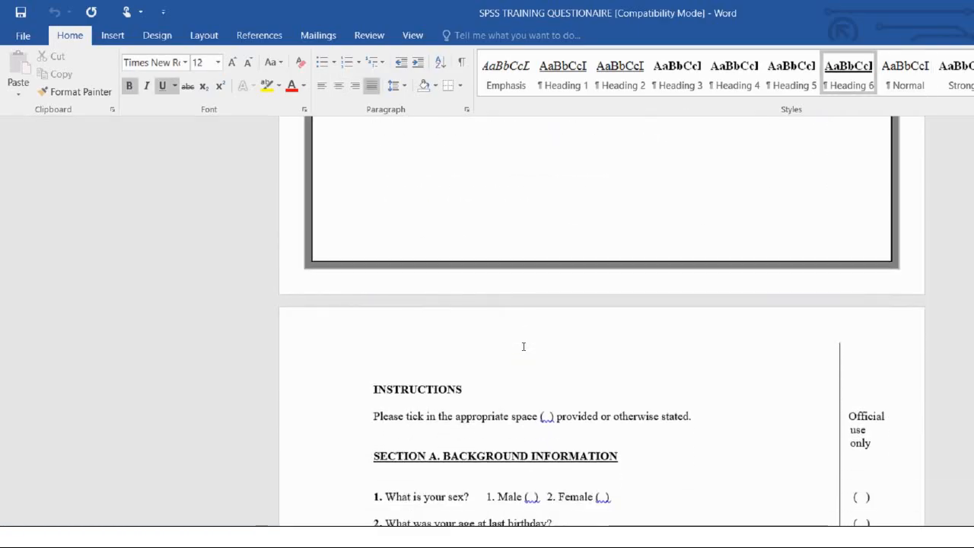
scroll(523, 347, down, 1)
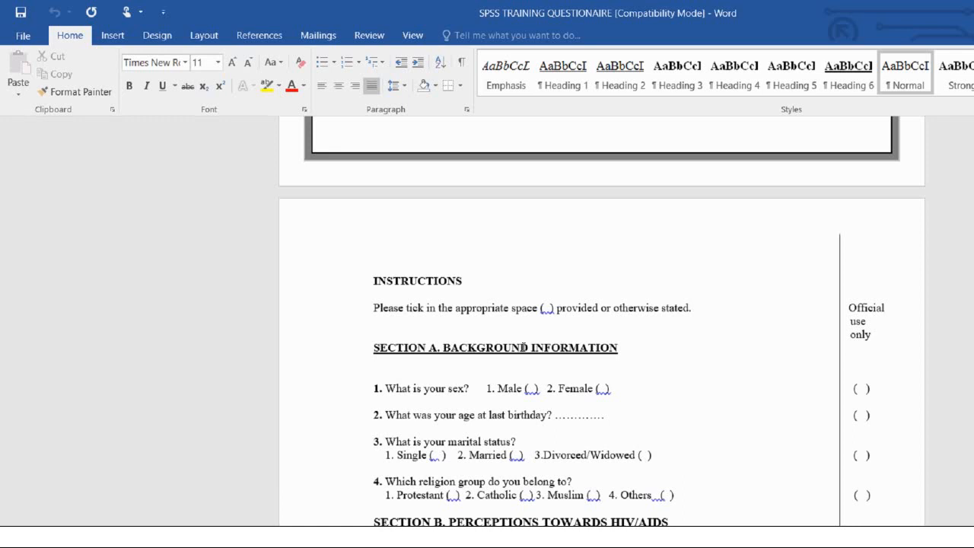
scroll(524, 347, down, 4)
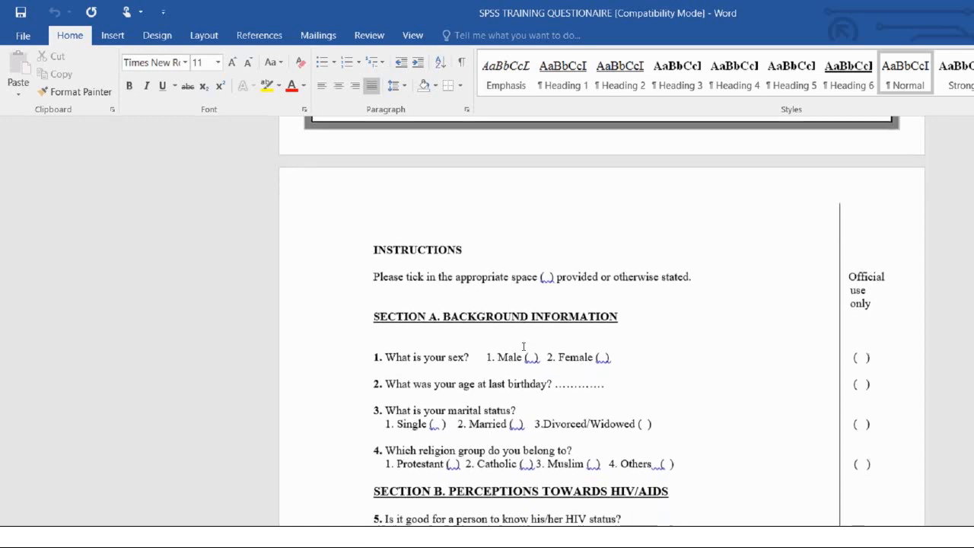
scroll(524, 347, down, 2)
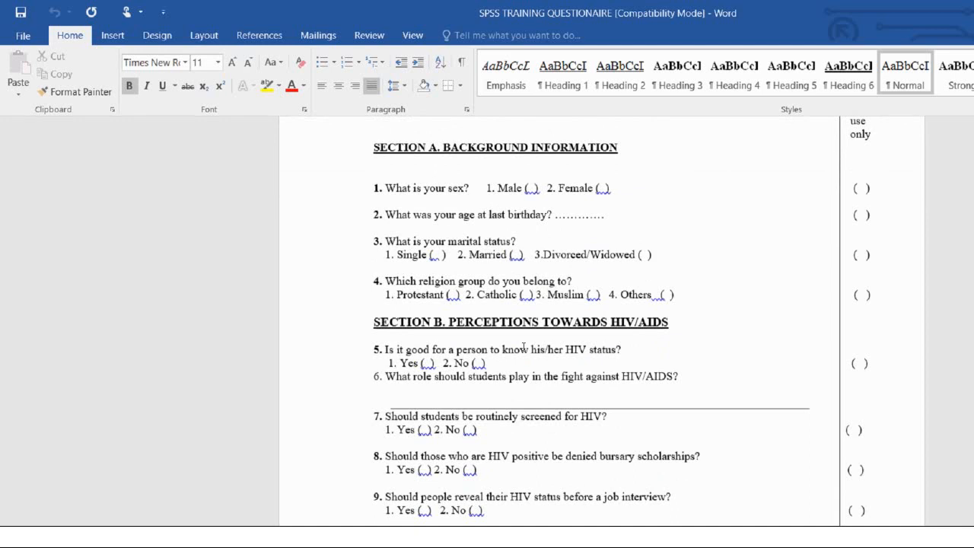
scroll(523, 347, down, 3)
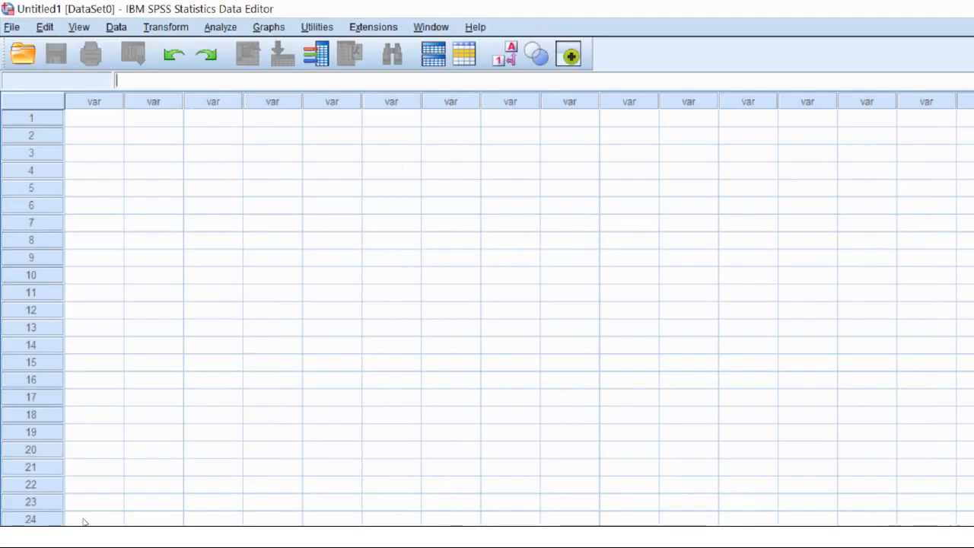
Bring up the variable definition view of the empty dataset in SPSS, comparing it with the data view
click(75, 498)
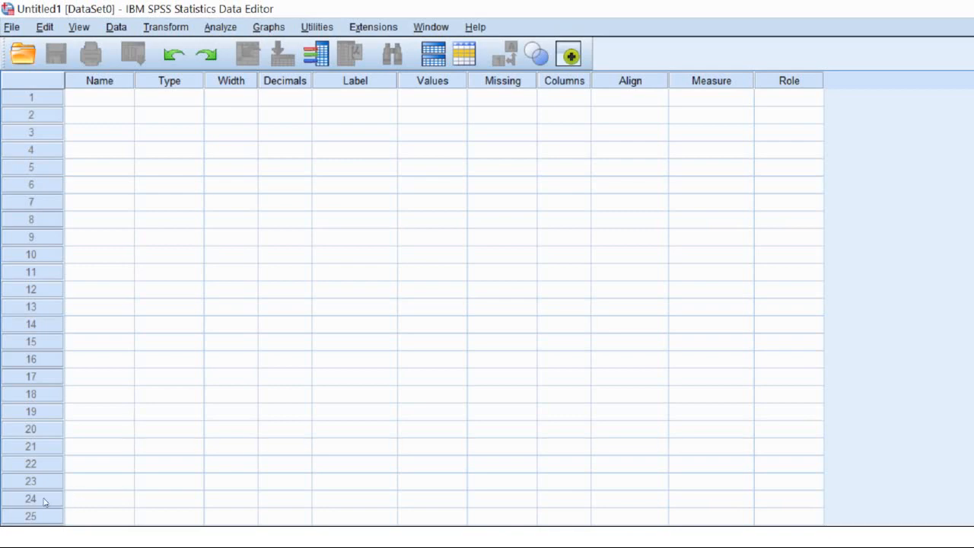
key(ctrl+t)
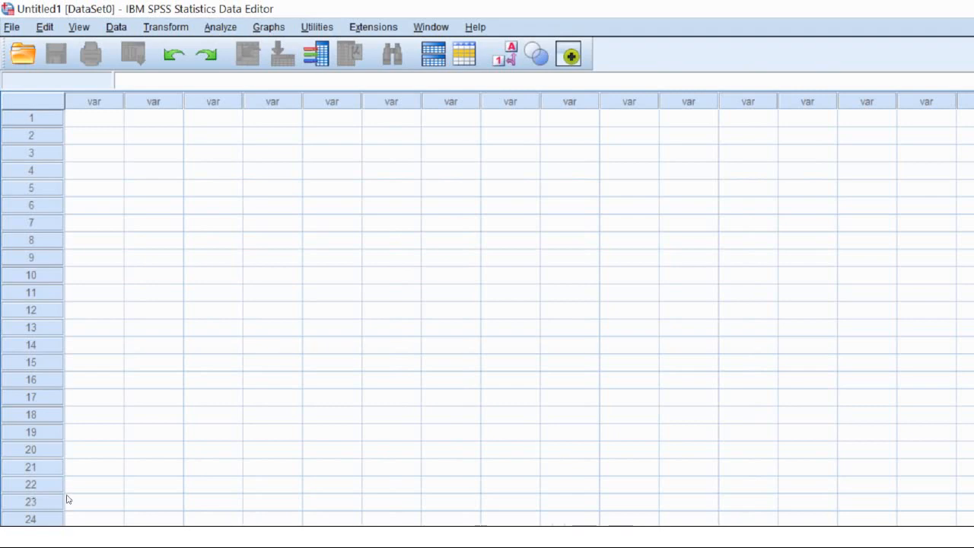
key(ctrl+t)
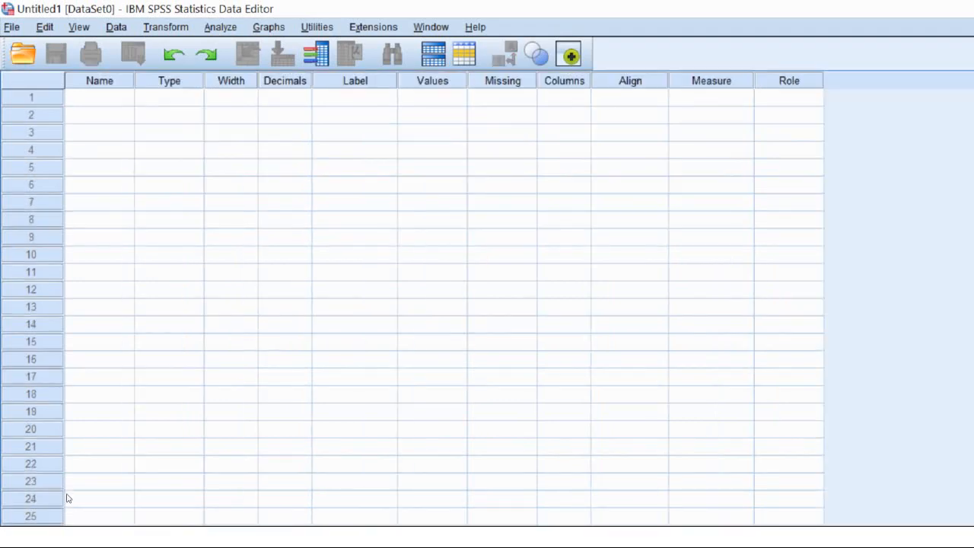
Examine the variable attribute columns one by one, from Name and Type through Width, Decimals and Label to Values
click(89, 80)
click(89, 80)
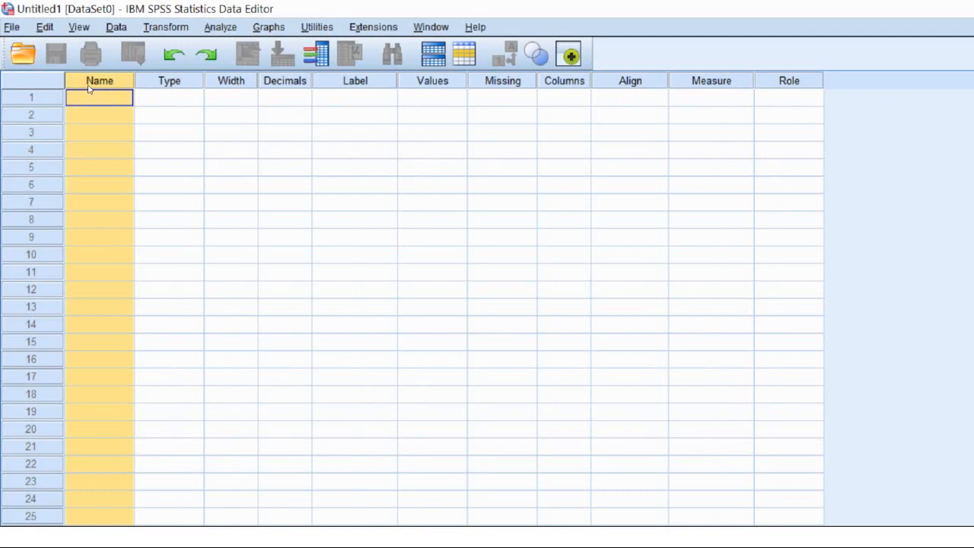
key(Down)
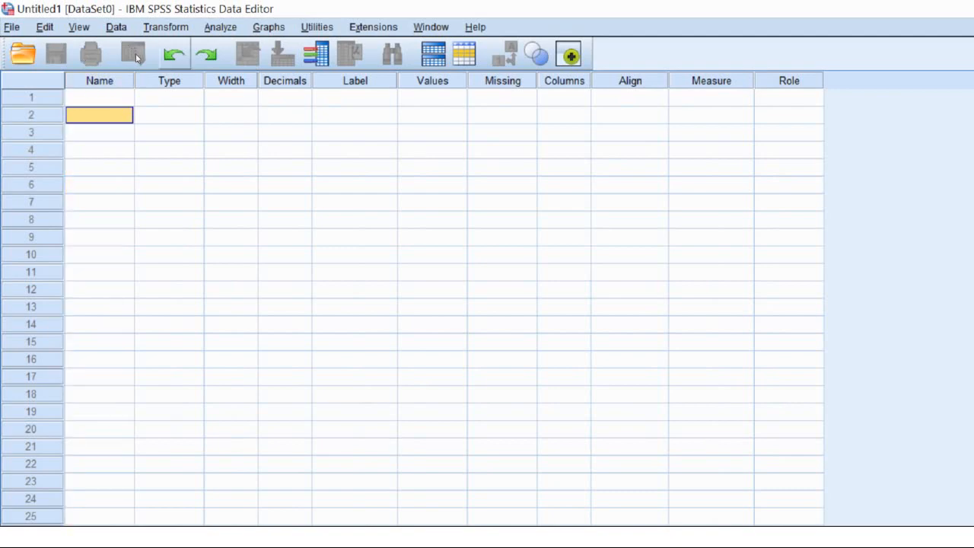
click(141, 78)
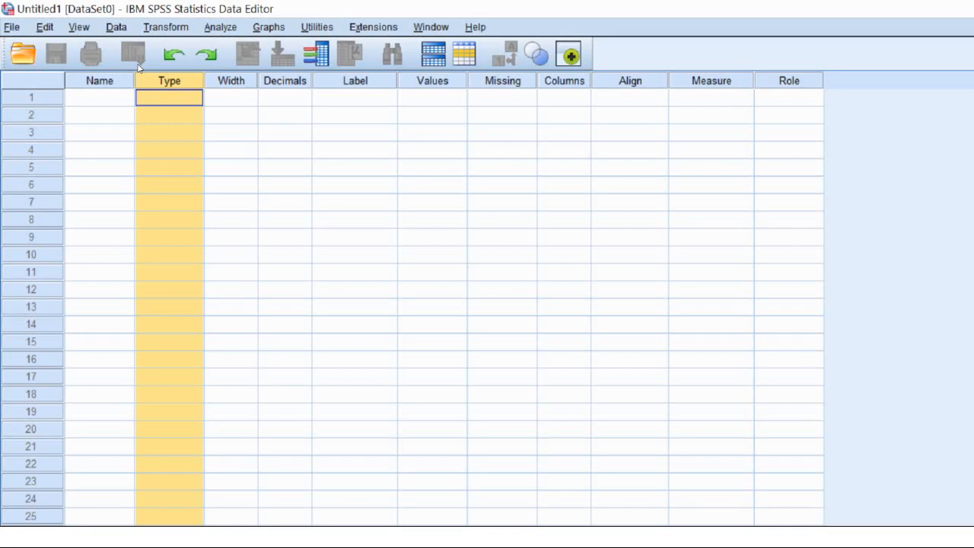
key(Tab)
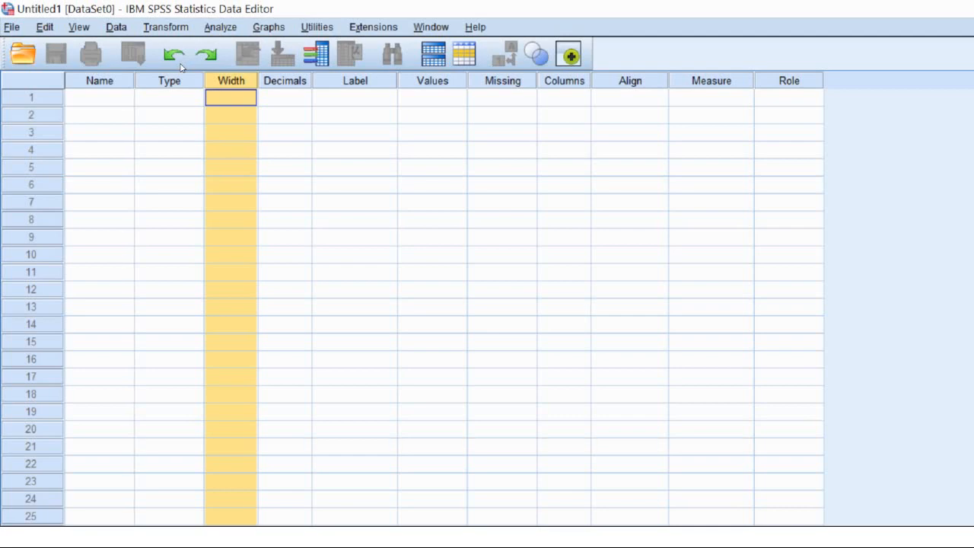
key(Tab)
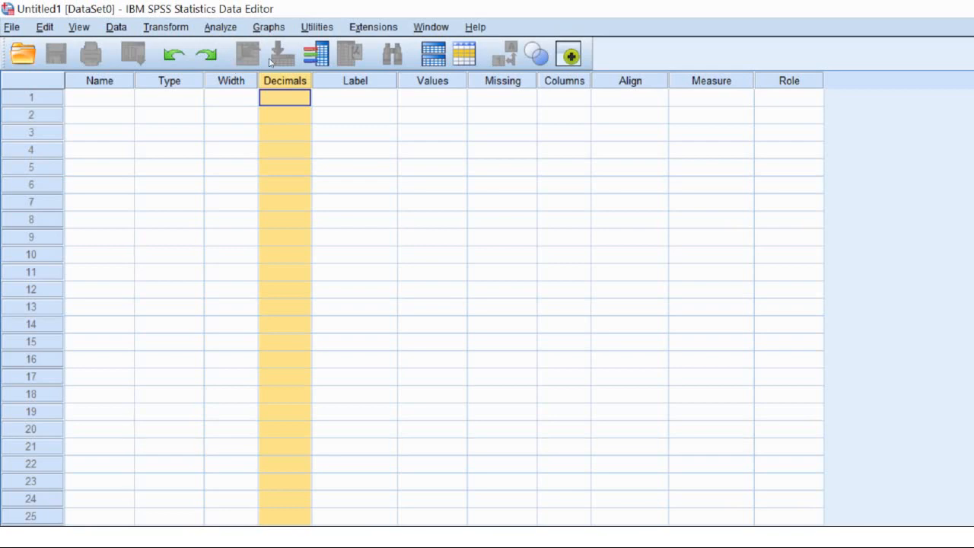
key(Tab)
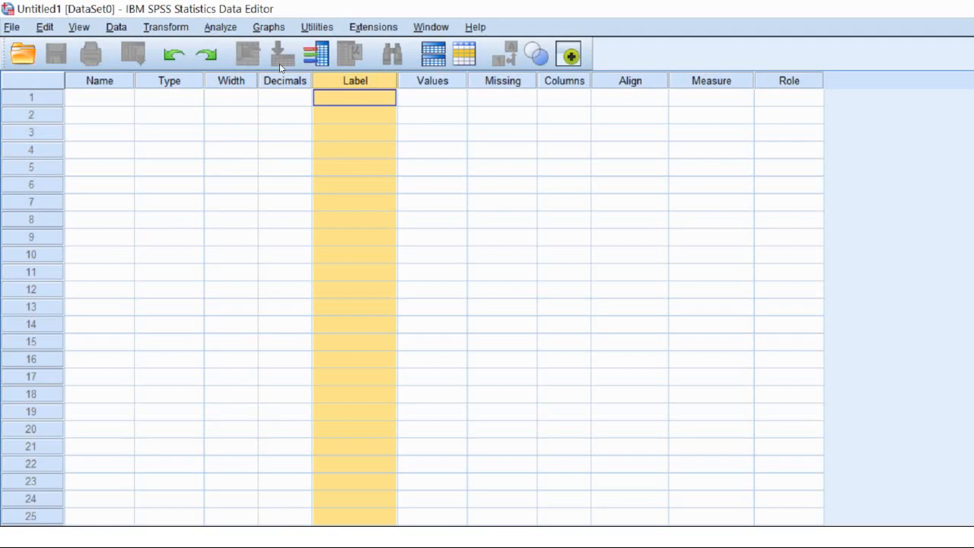
key(Tab)
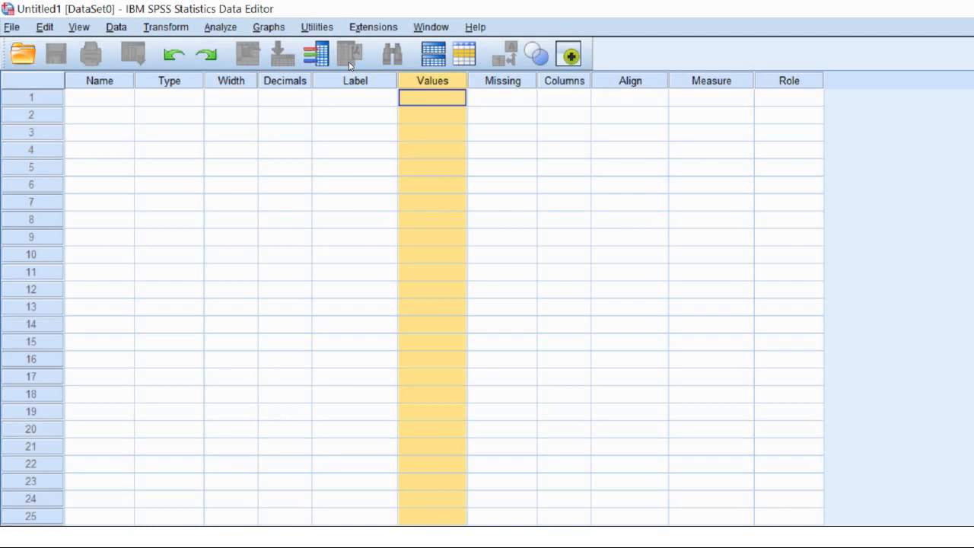
Define the first variable with the name QID and set its decimals to 0
click(80, 80)
text(Q)
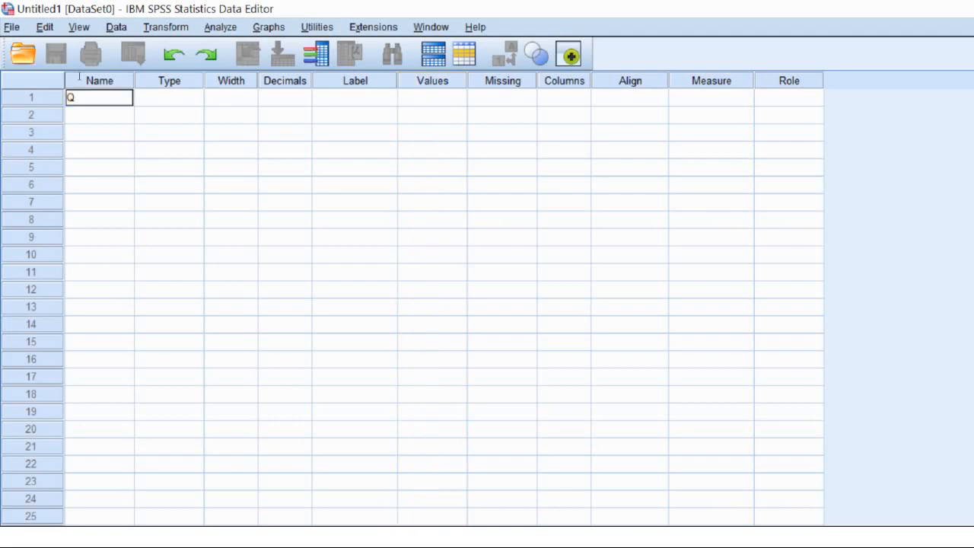
text(ID)
double_click(153, 79)
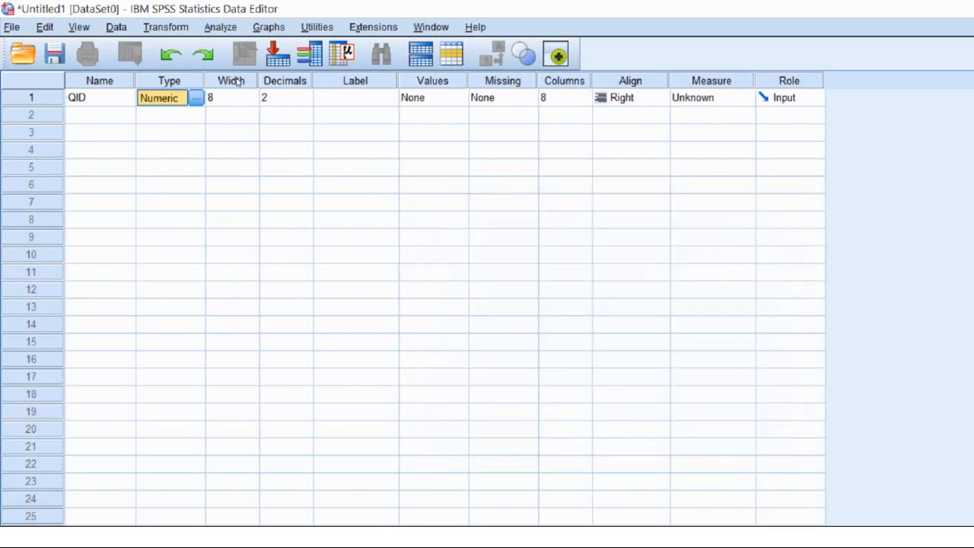
click(265, 98)
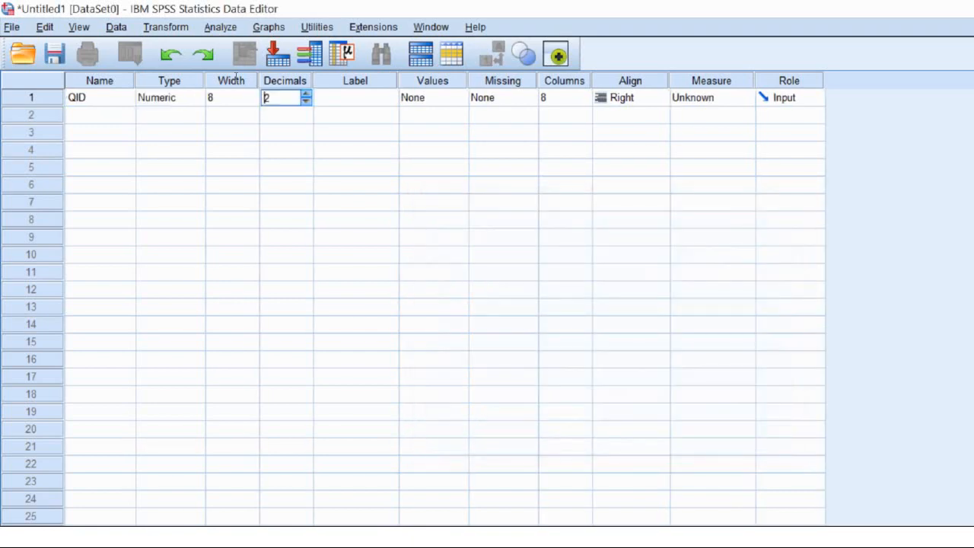
text(0)
key(Tab)
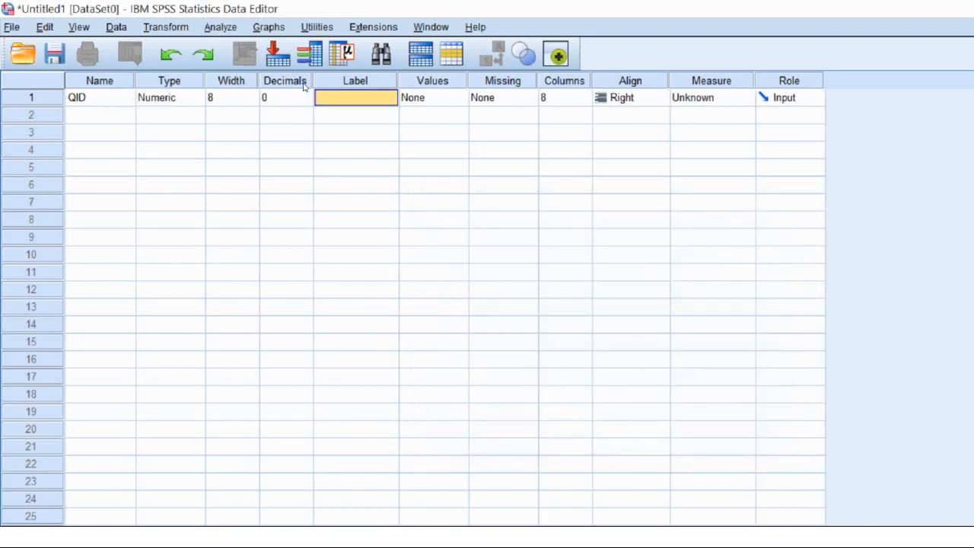
Give the QID variable the label "Questionnaire Identification Number"
text(Q)
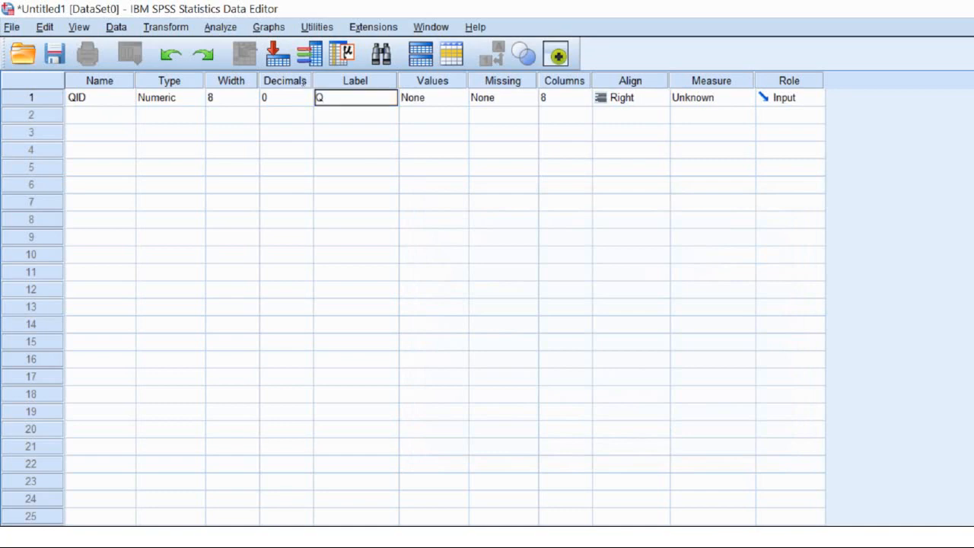
text(uestionnaire Ide)
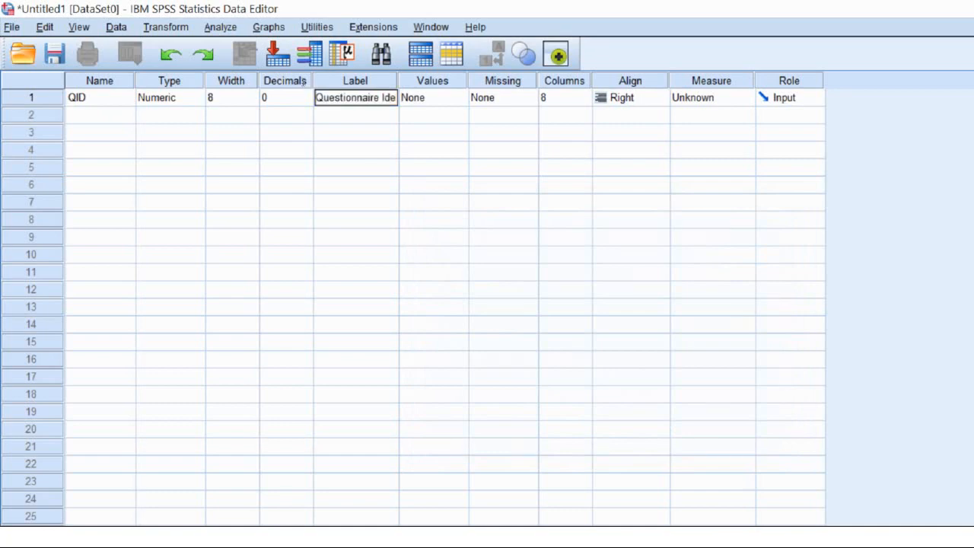
text(ntificati)
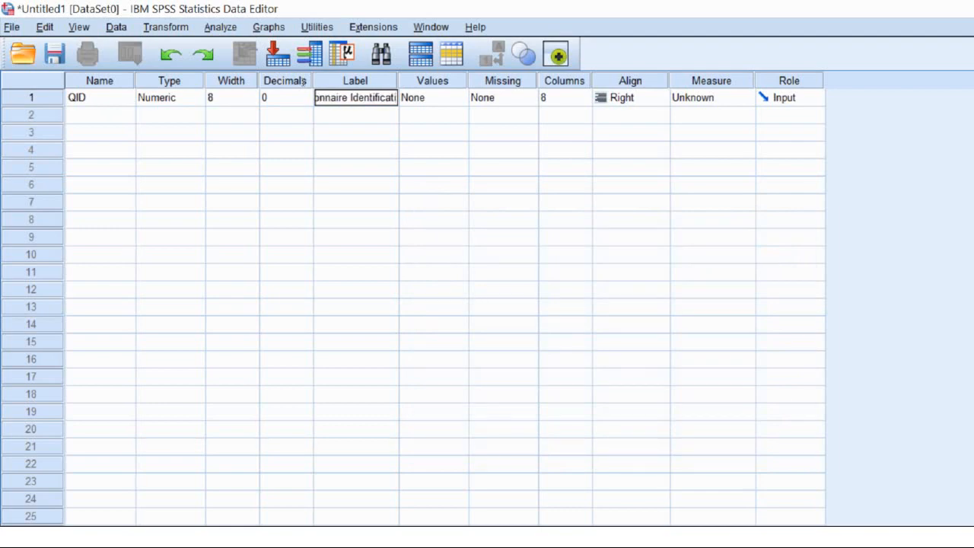
text(on Numb)
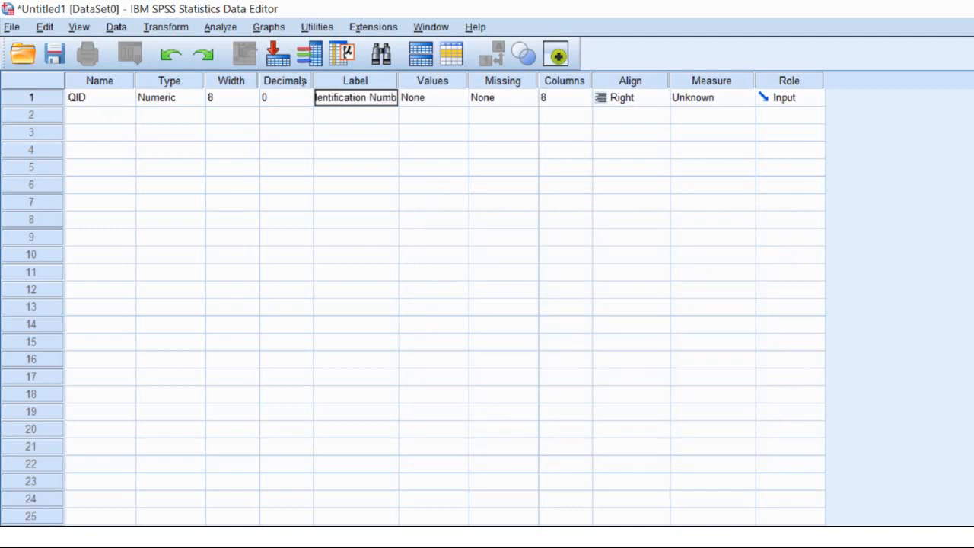
text(er)
key(Return)
key(Return)
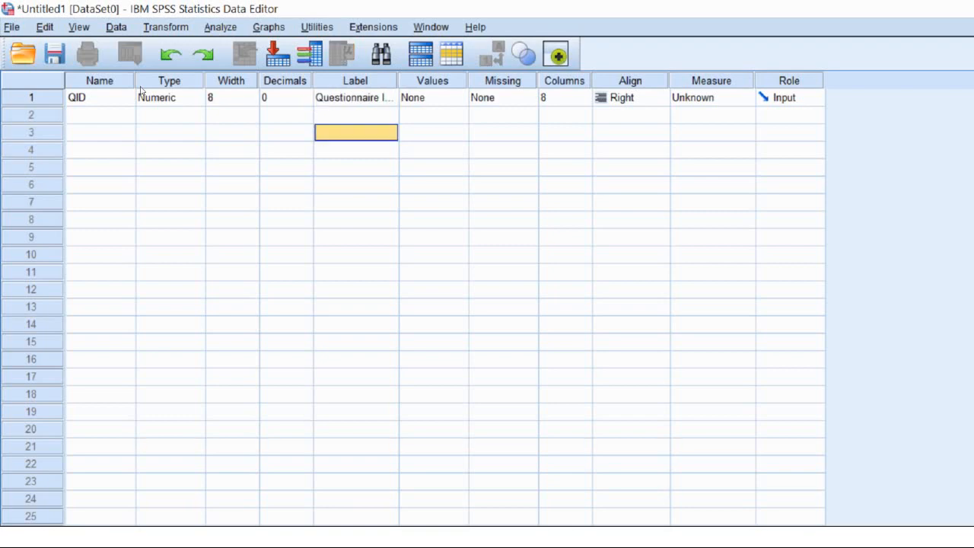
Add a second variable named Q1 below QID and accept Numeric as its variable type
click(83, 113)
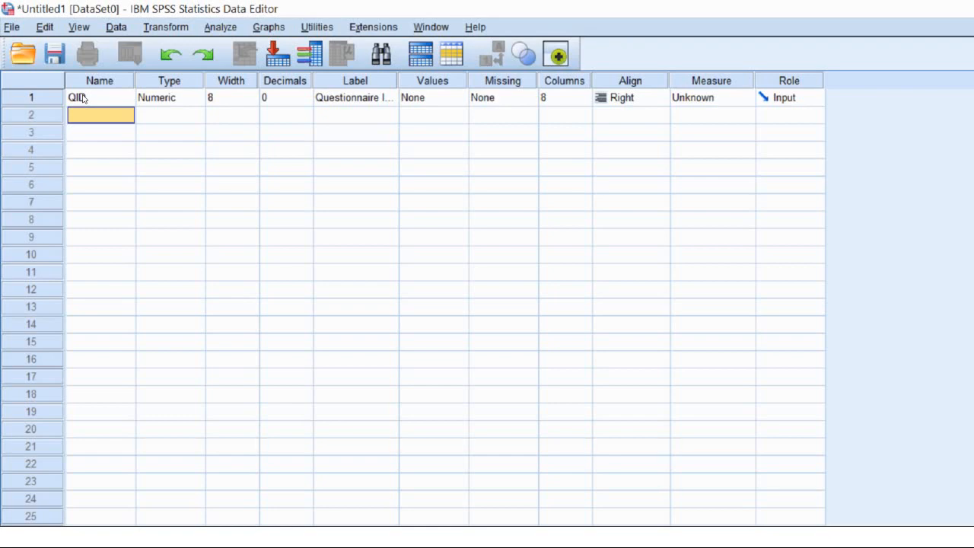
text(Q1)
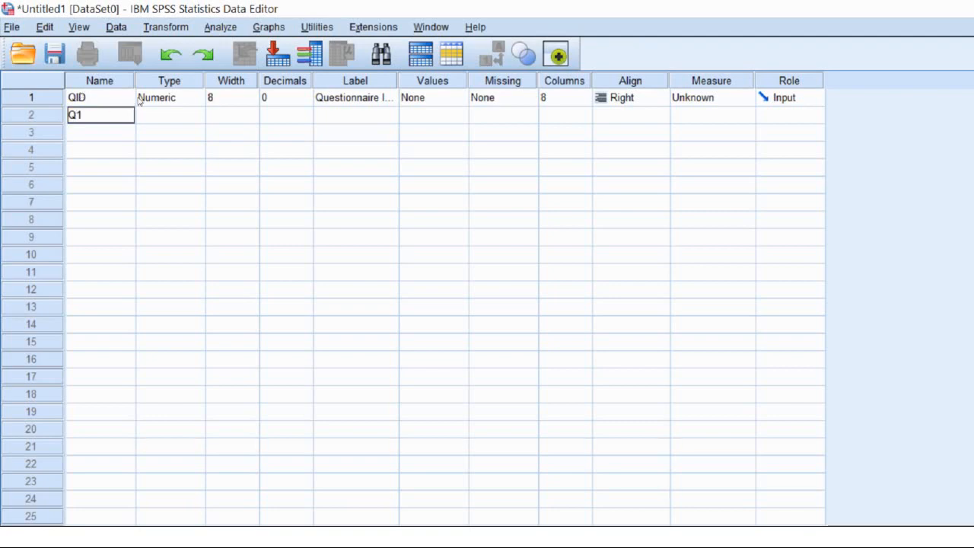
key(Tab)
key(space)
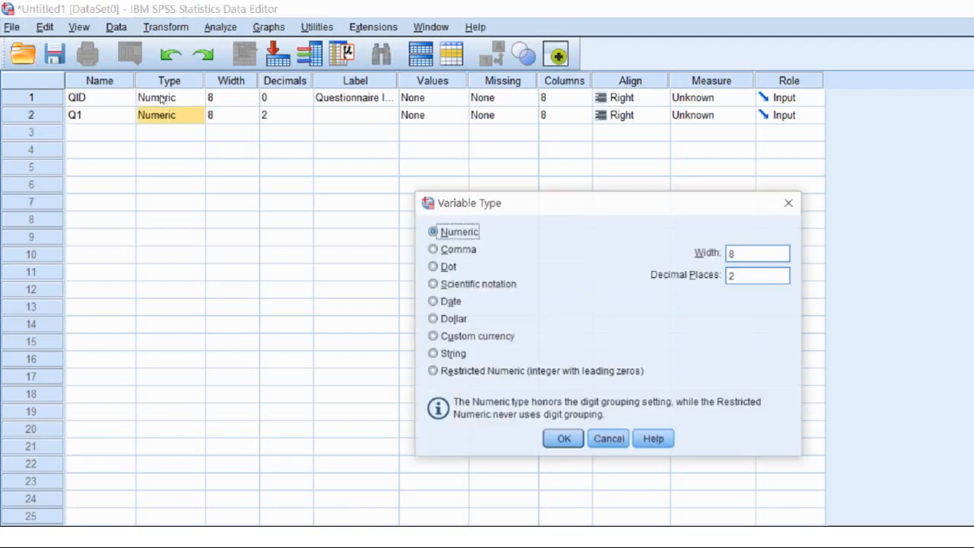
click(564, 439)
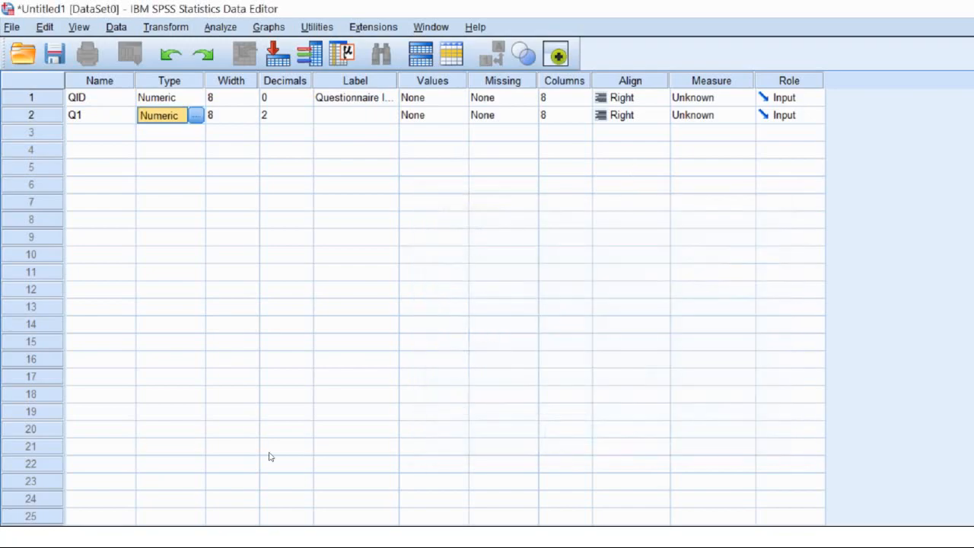
Check the wording and answer options of question 1 in the Word questionnaire, and return to the SPSS variable list
click(395, 537)
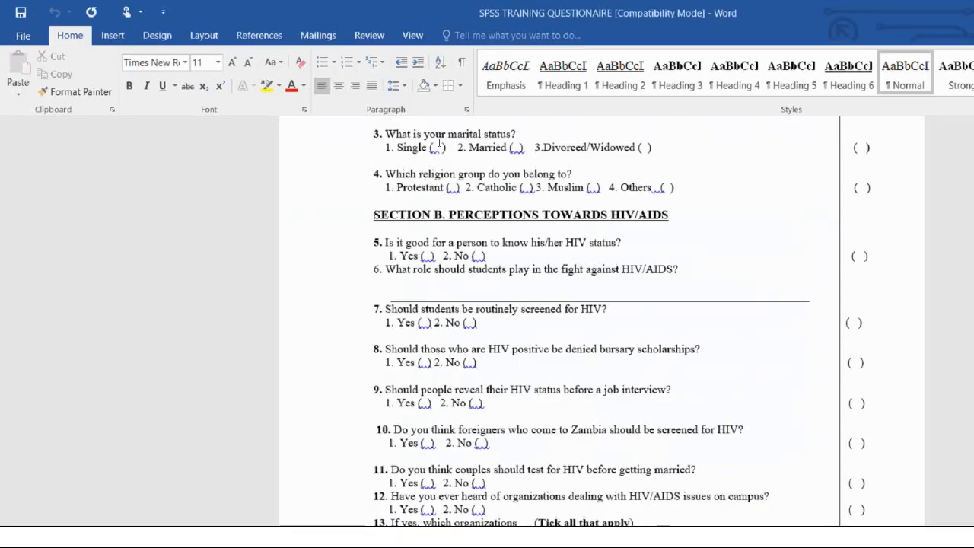
scroll(601, 320, up, 3)
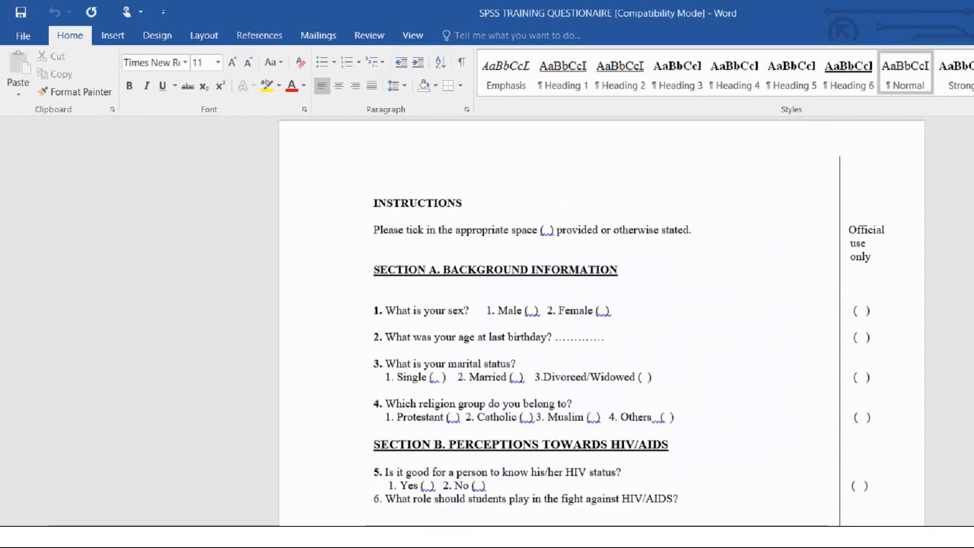
click(381, 537)
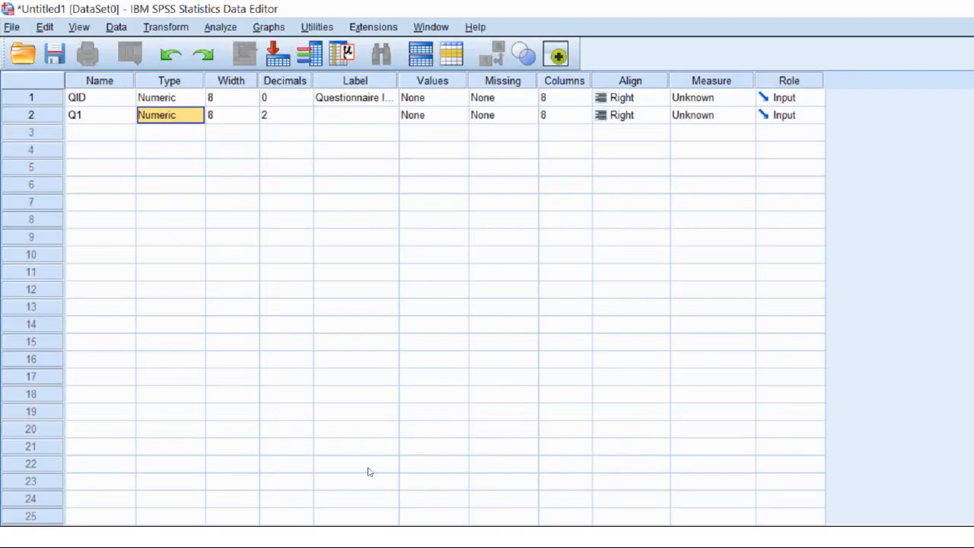
Change the variable type of Q1 to String
click(158, 114)
click(197, 115)
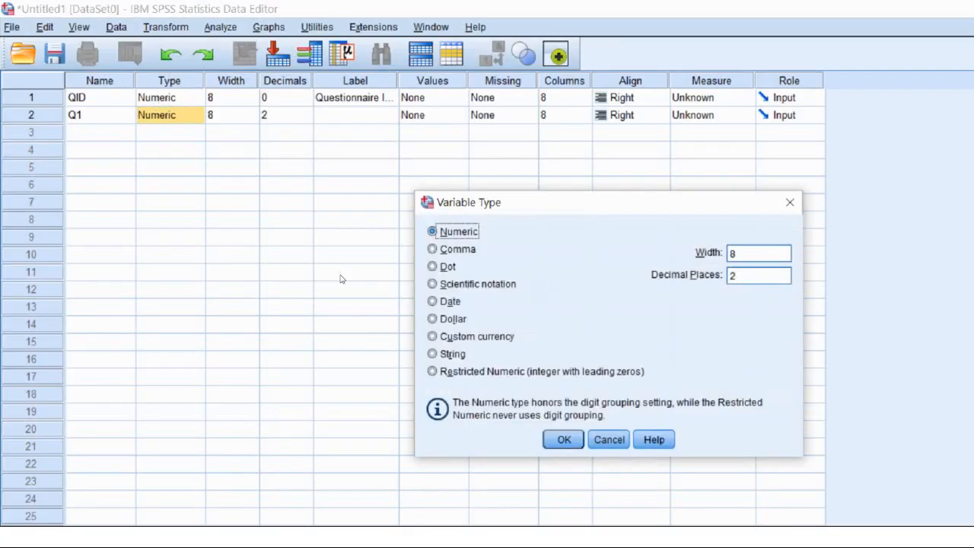
click(453, 354)
key(Return)
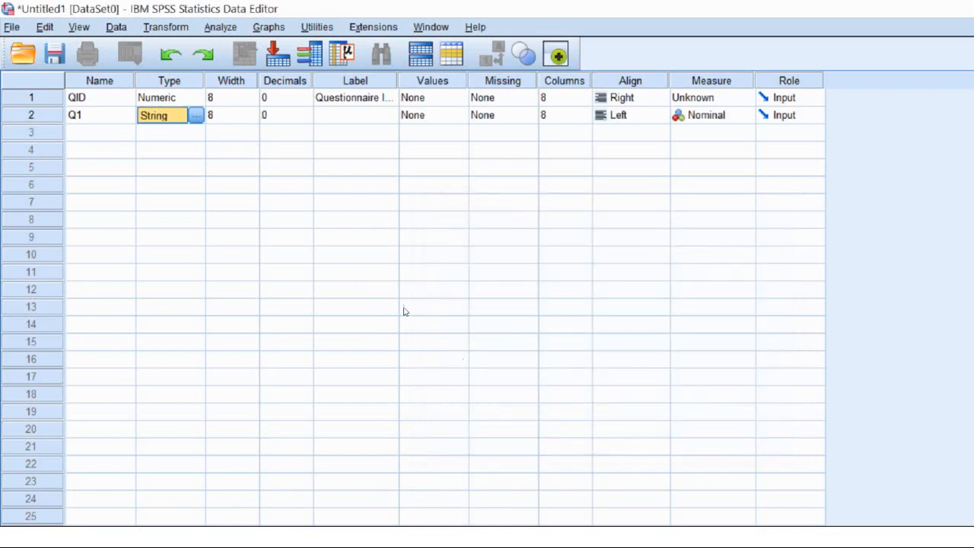
Give the Q1 variable the label "Sex"
key(Right)
key(Right)
key(Right)
text(Sex)
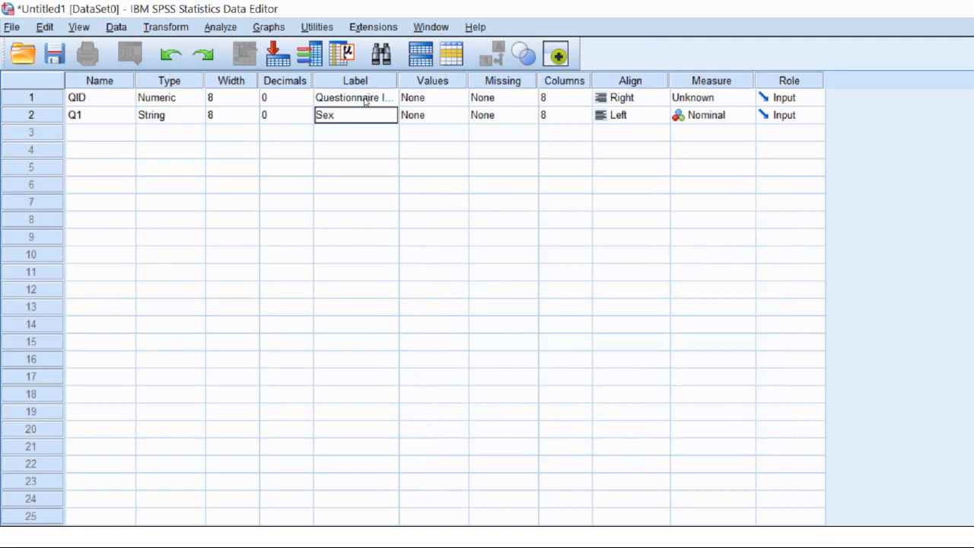
Open the value labels of Q1 and add value 1 with the label "Male"
key(Tab)
key(space)
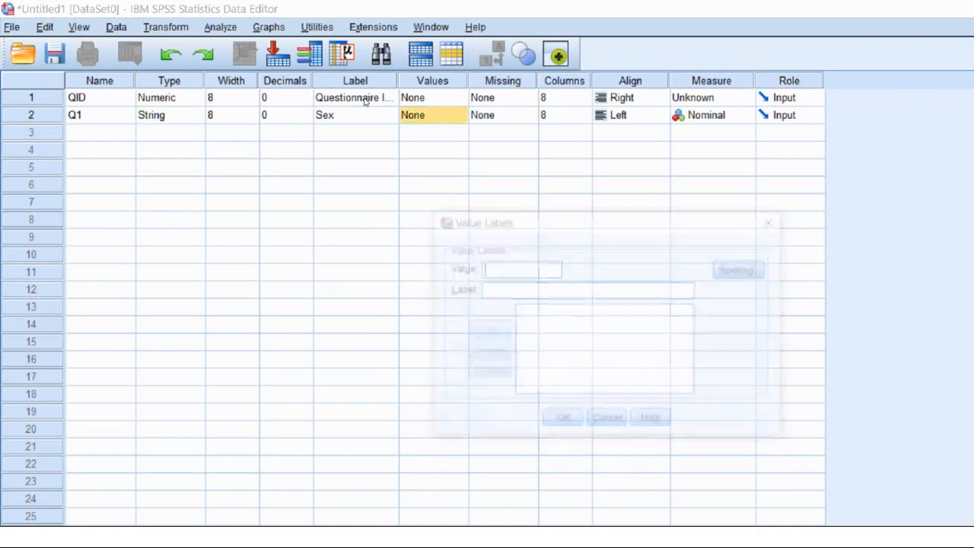
key(Escape)
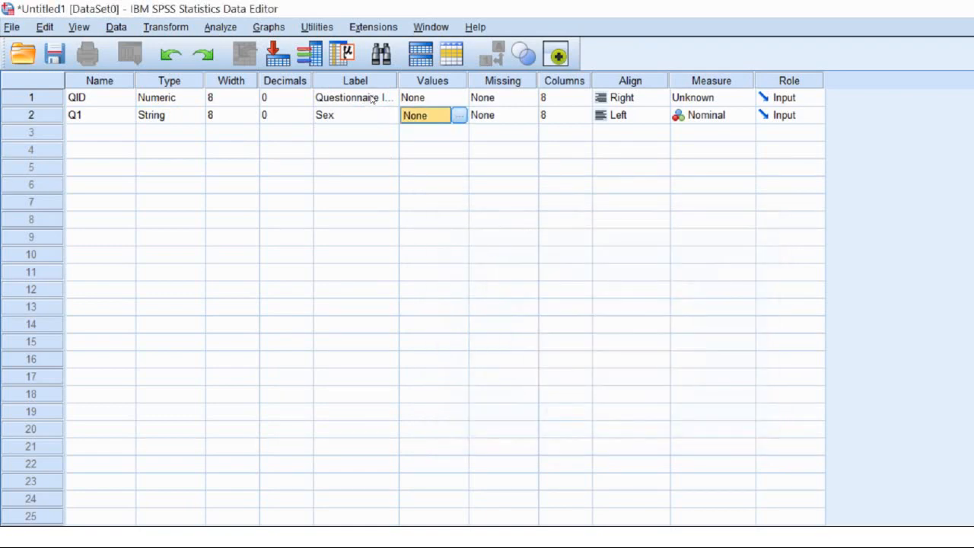
key(space)
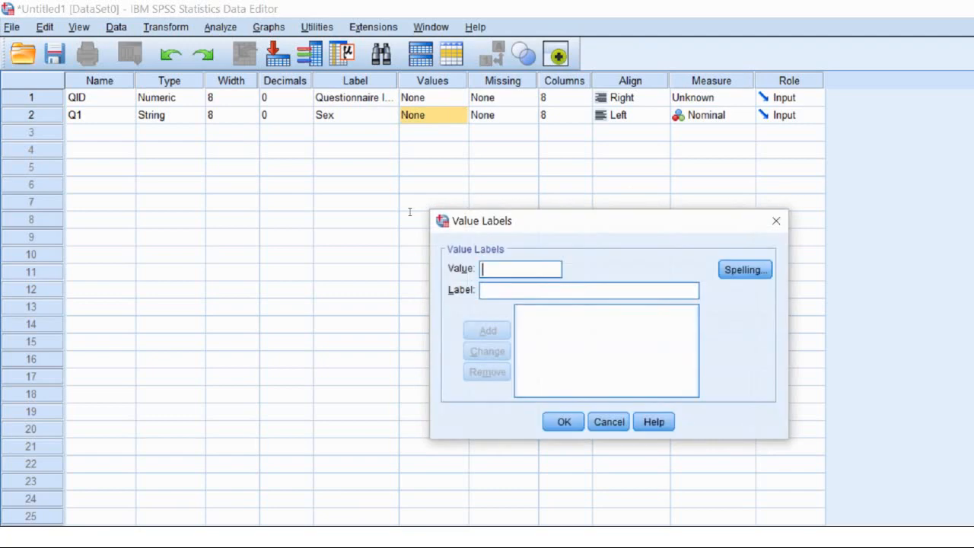
text(1)
key(Tab)
text(Male)
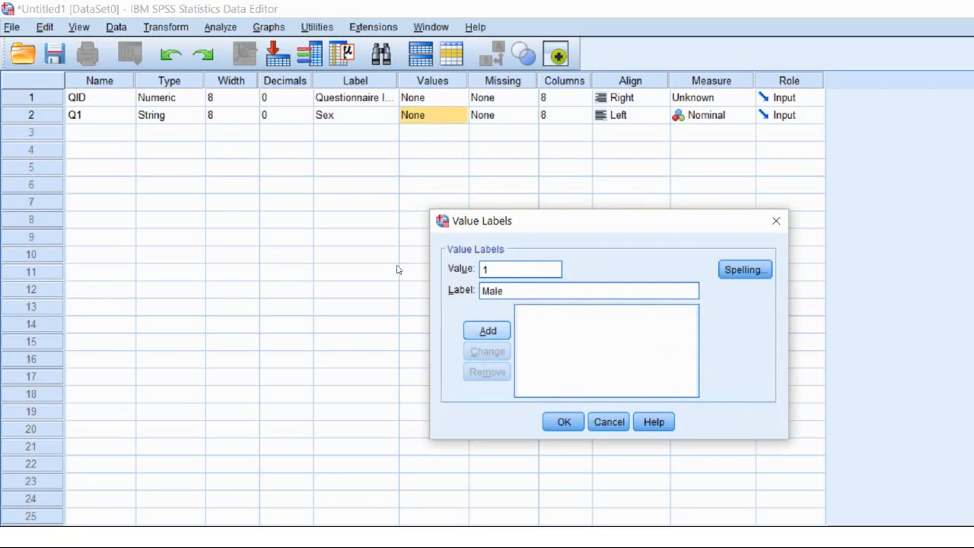
key(Return)
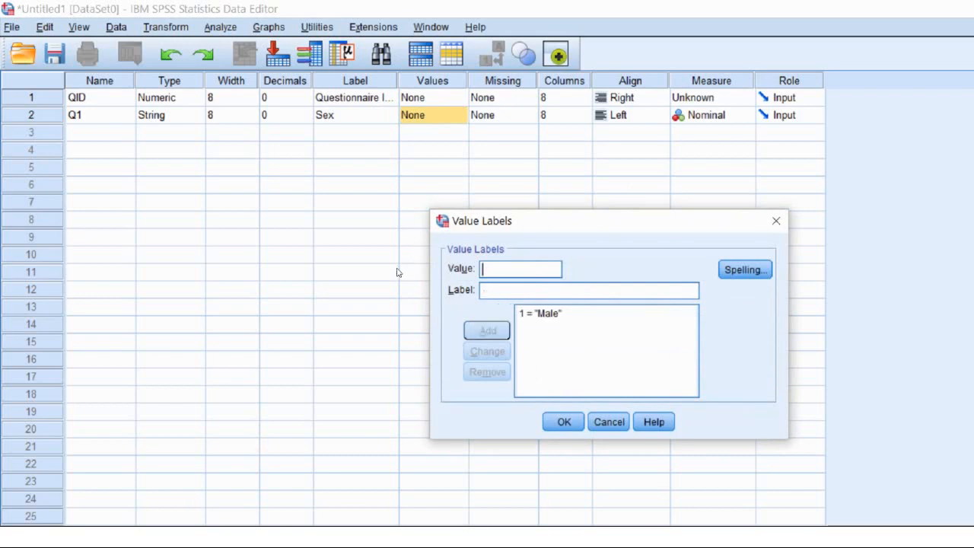
Add value 2 with the label "Female" to the value labels of Q1
text(2)
key(Tab)
text(Female)
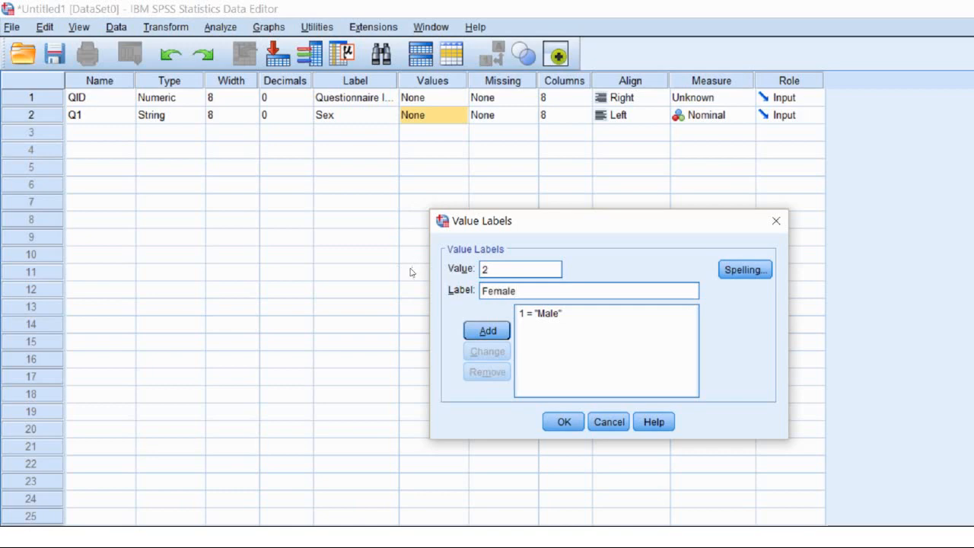
key(Return)
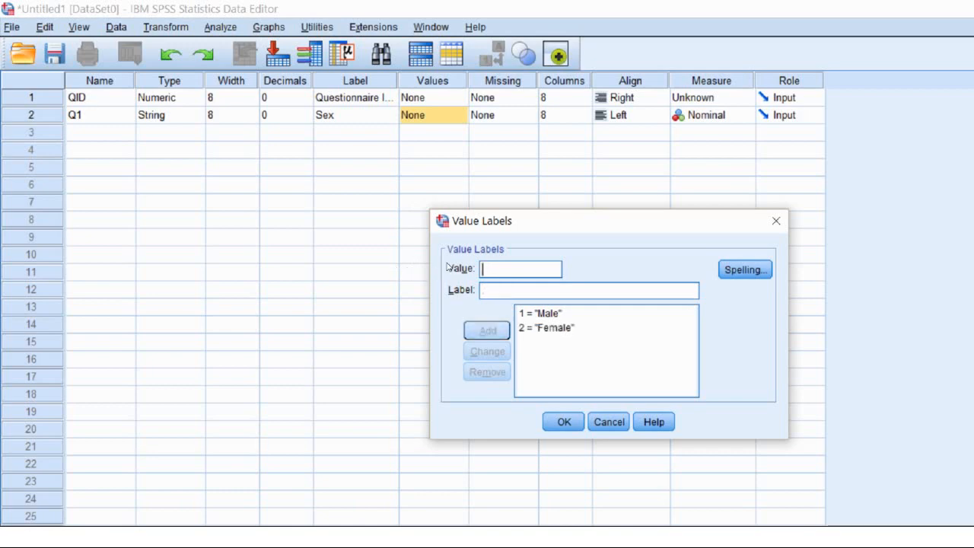
Change the label of Q1's value 2 to "Femaleghhg" and remove that entry from the value labels
key(Tab)
key(Tab)
key(shift+Tab)
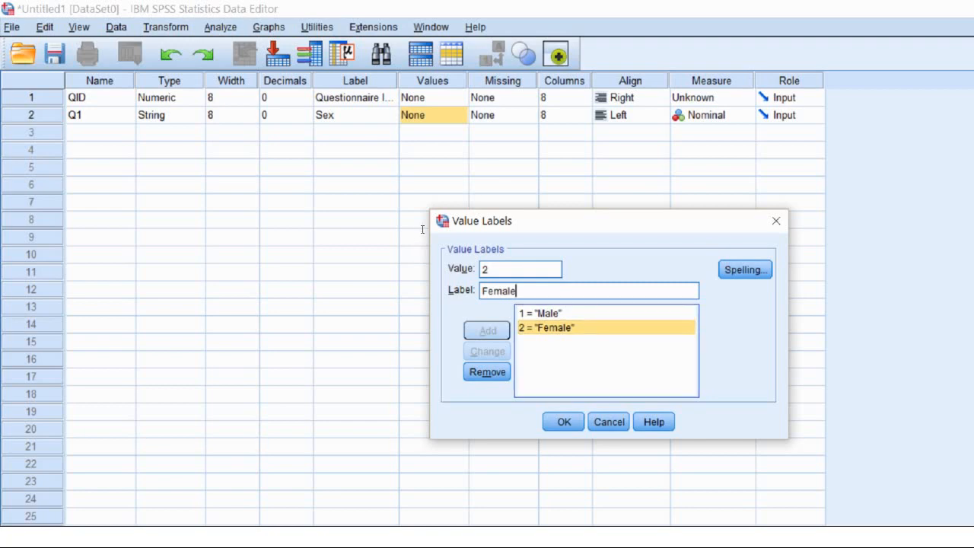
text(ghhg)
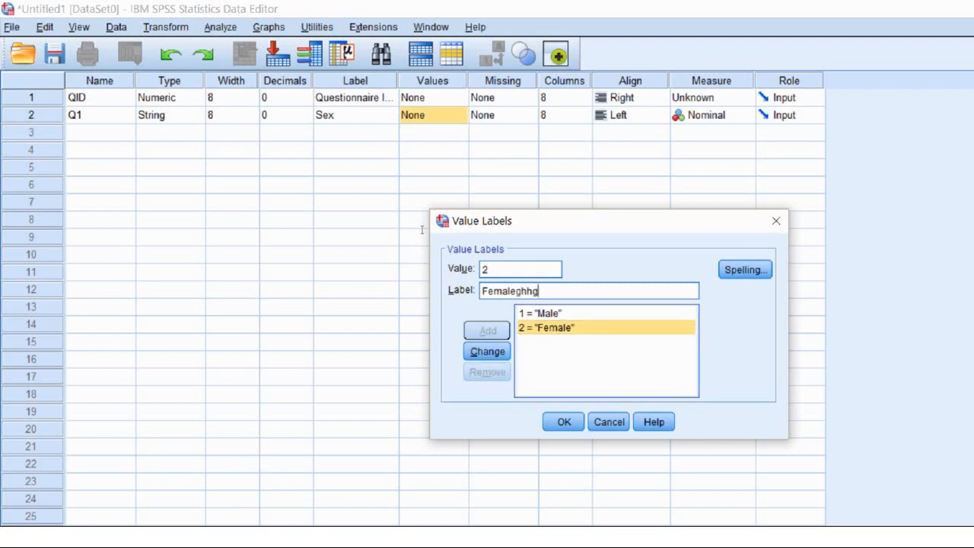
key(alt+c)
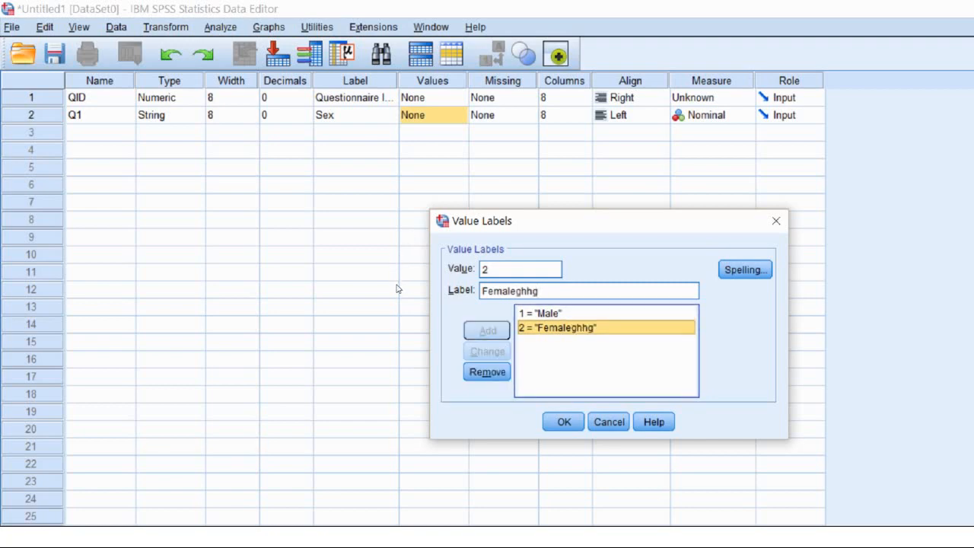
key(alt+m)
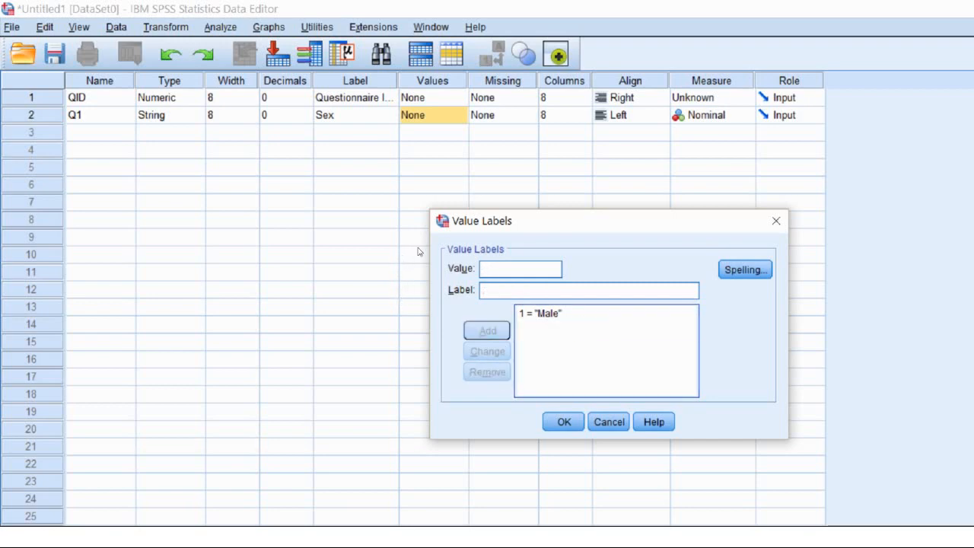
Add value 2 as "Female" to Q1's value labels again and apply the value labels
text(2)
key(Tab)
text(Female)
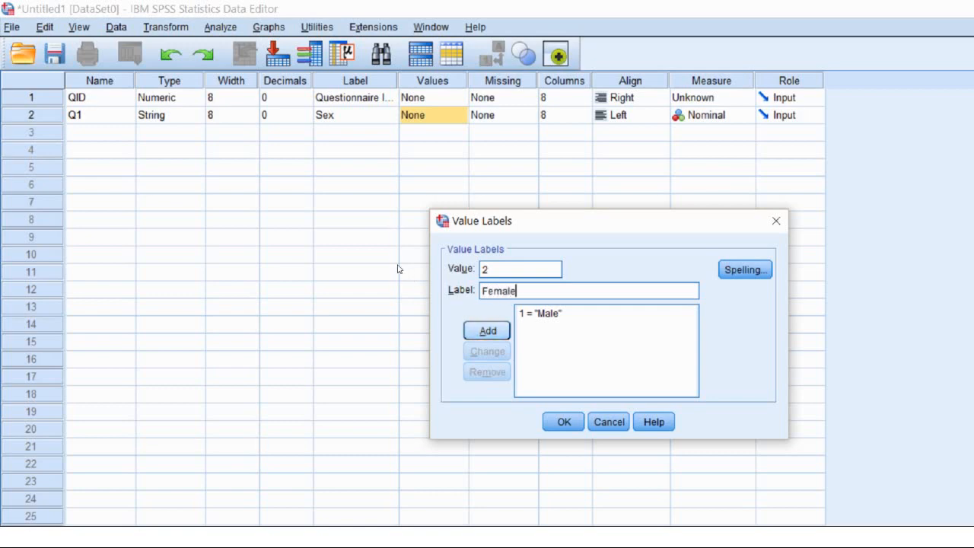
key(alt+a)
click(563, 425)
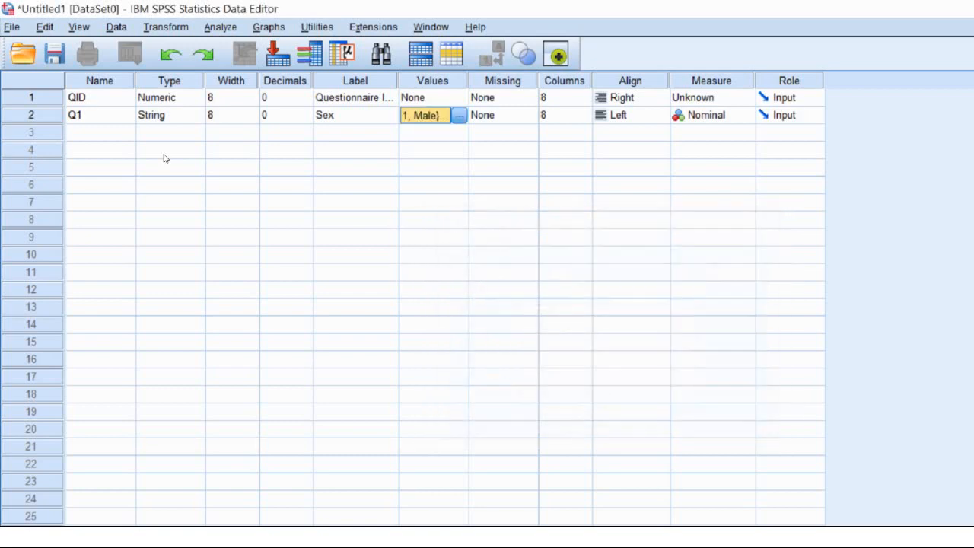
Add a variable named Q2 below Q1 with 0 decimals and the label "Age"
click(85, 133)
text(Q2)
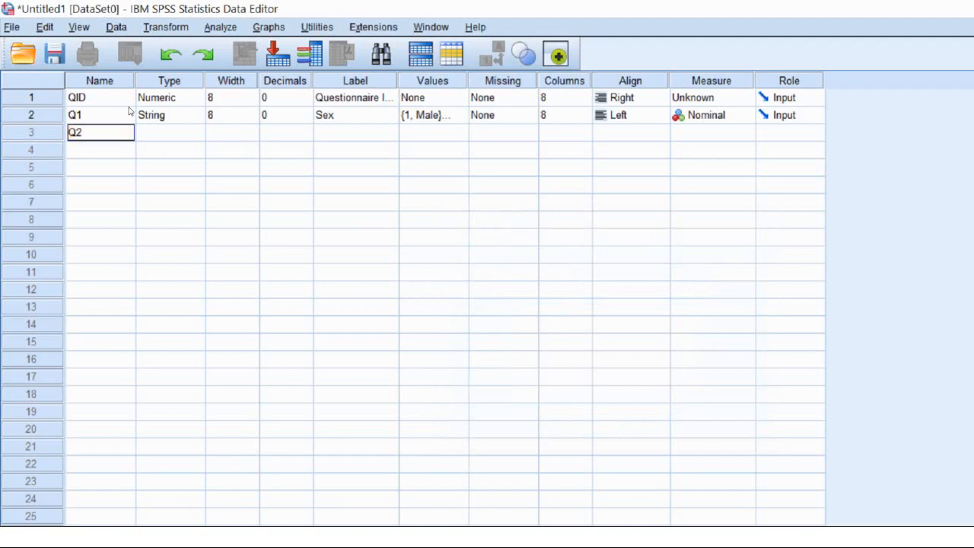
click(169, 149)
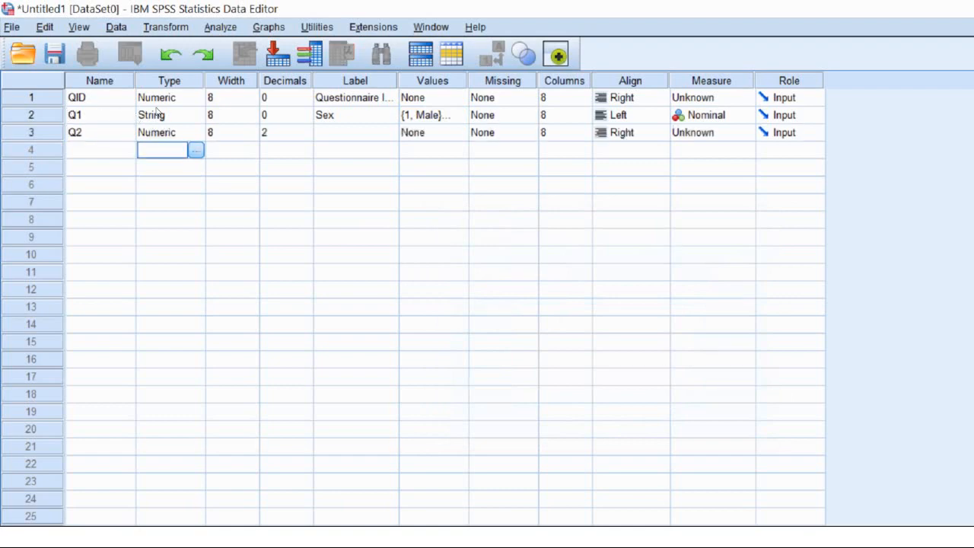
click(277, 133)
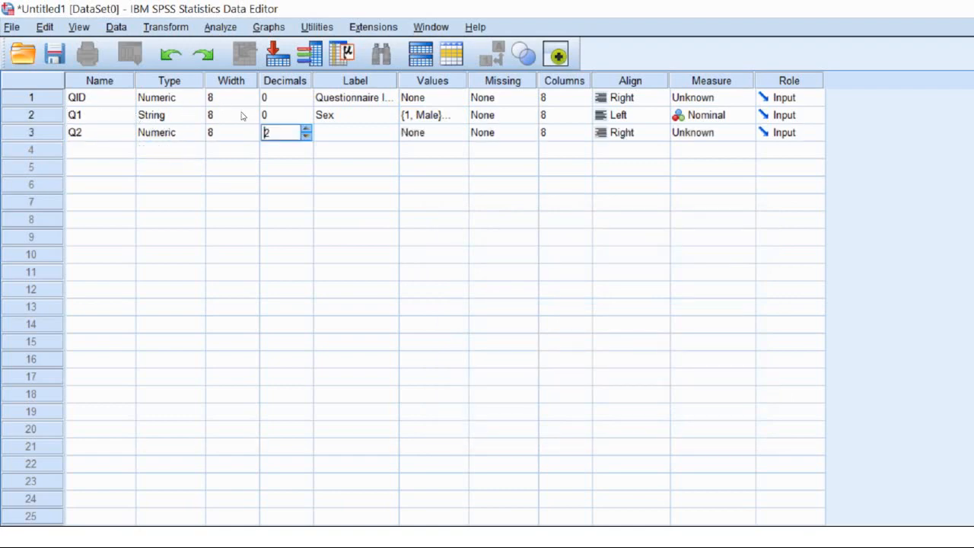
double_click(306, 137)
key(Tab)
text(Age)
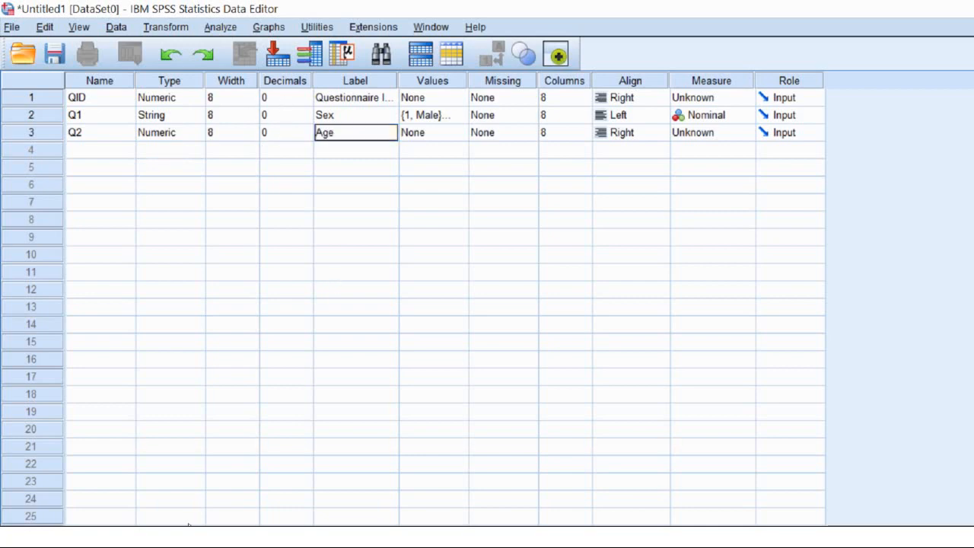
Check the wording of questions 2 and 3 in the Word questionnaire, and return to the SPSS variable list
click(357, 537)
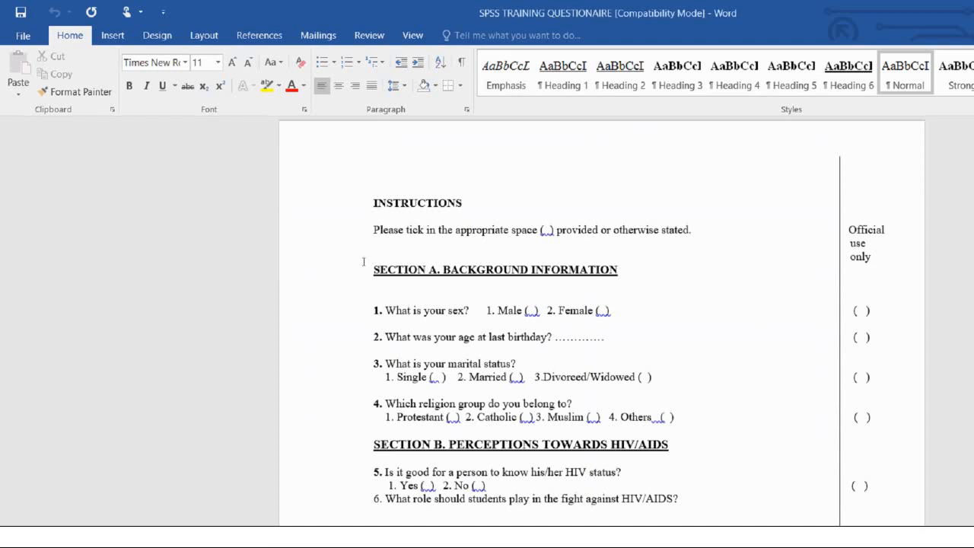
drag(334, 272, 310, 271)
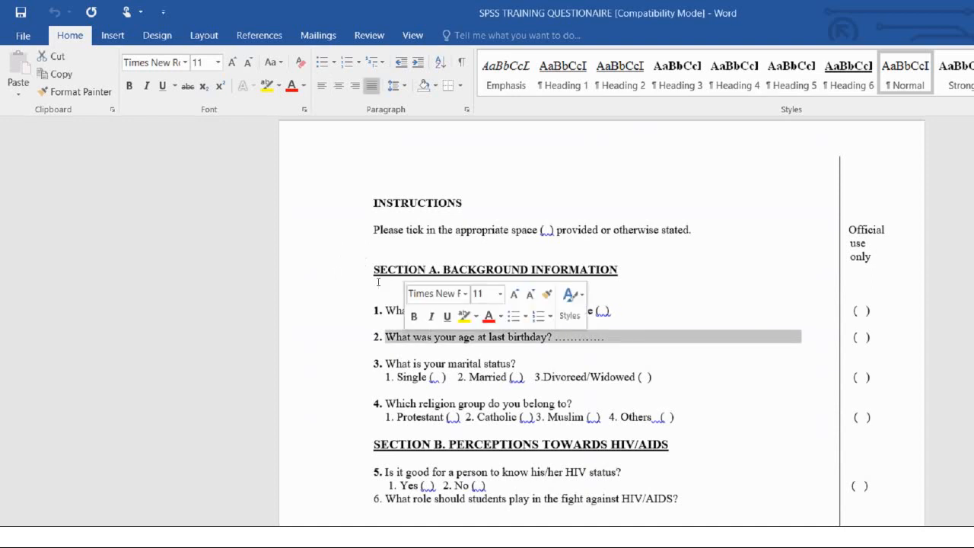
click(412, 291)
drag(402, 289, 368, 292)
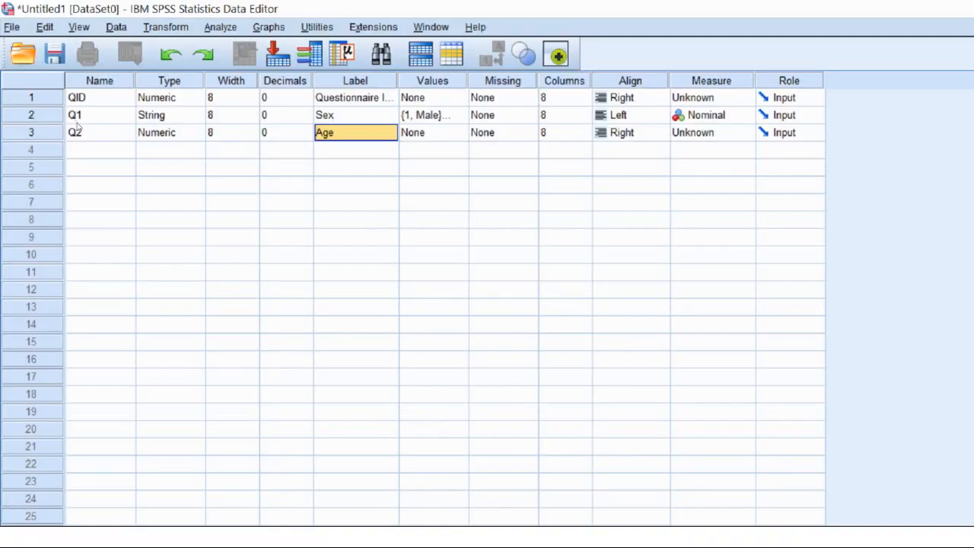
Add a variable named Q3 below Q2 and set its variable type to String
click(99, 149)
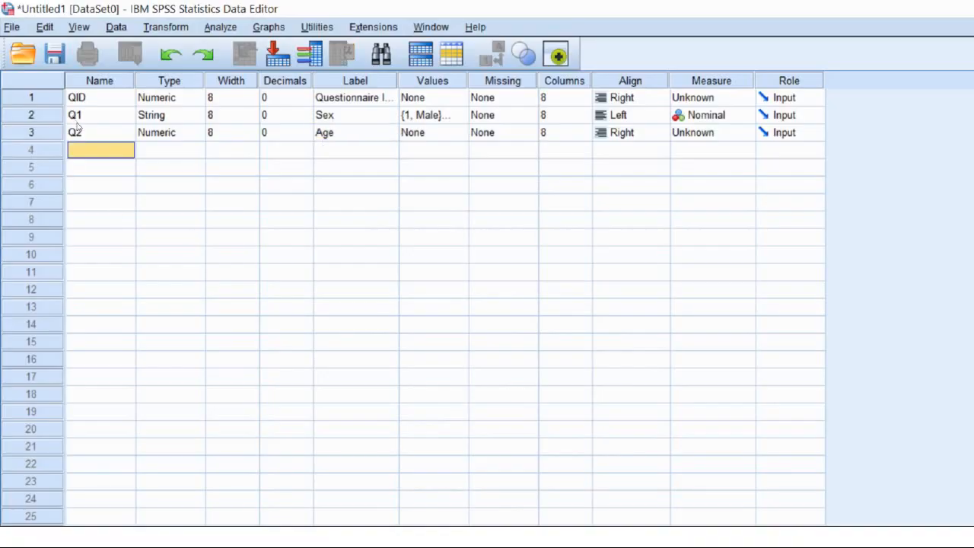
text(Q3)
key(Tab)
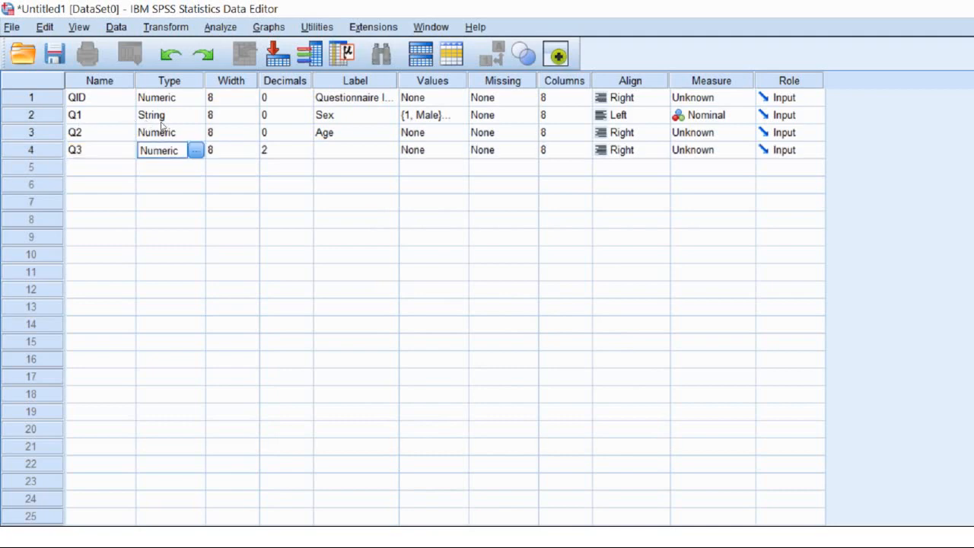
click(196, 150)
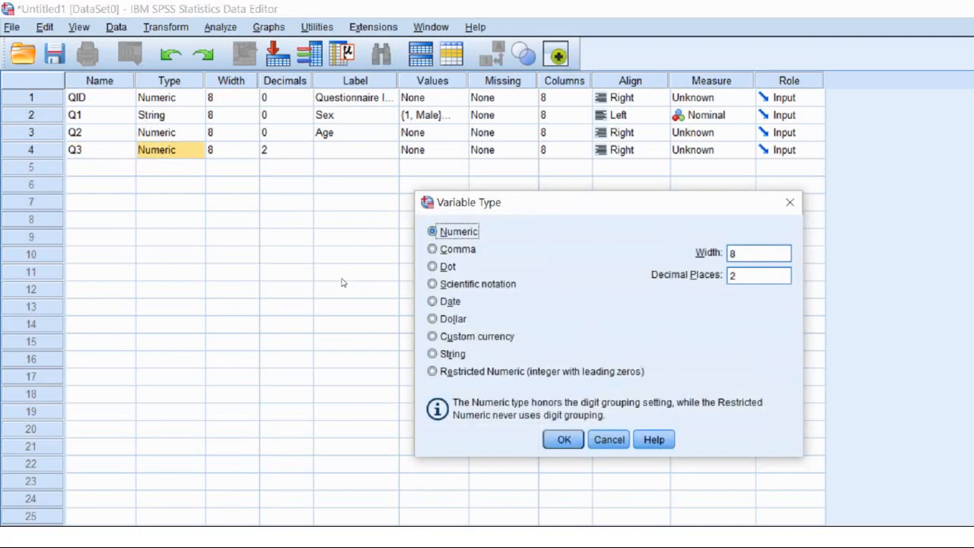
click(455, 353)
click(564, 439)
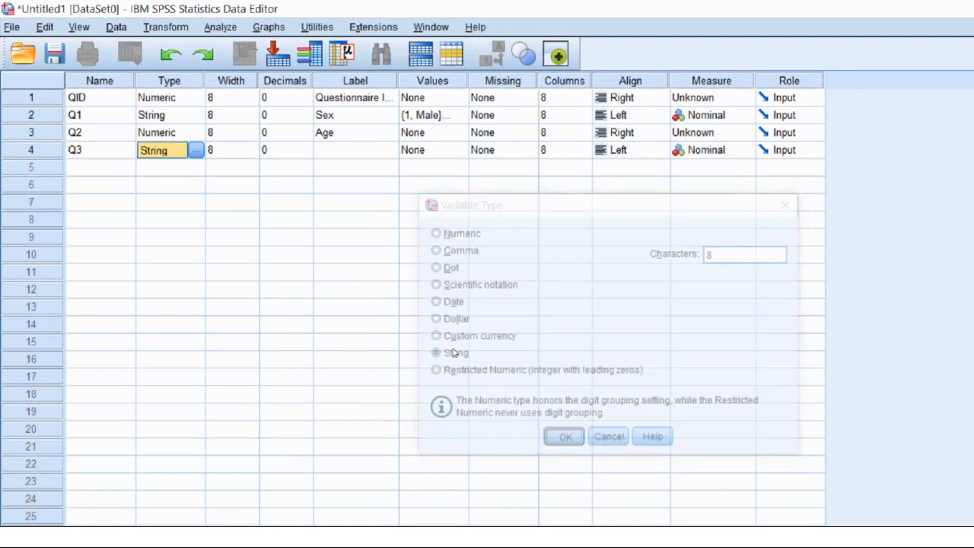
Give the Q3 variable the label "marital status"
key(Tab)
key(Tab)
key(Tab)
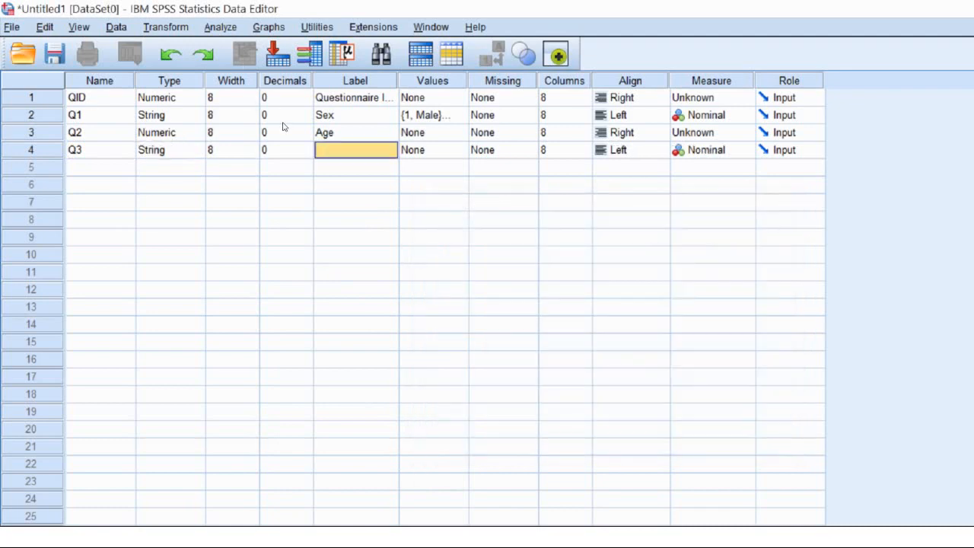
text(marital status)
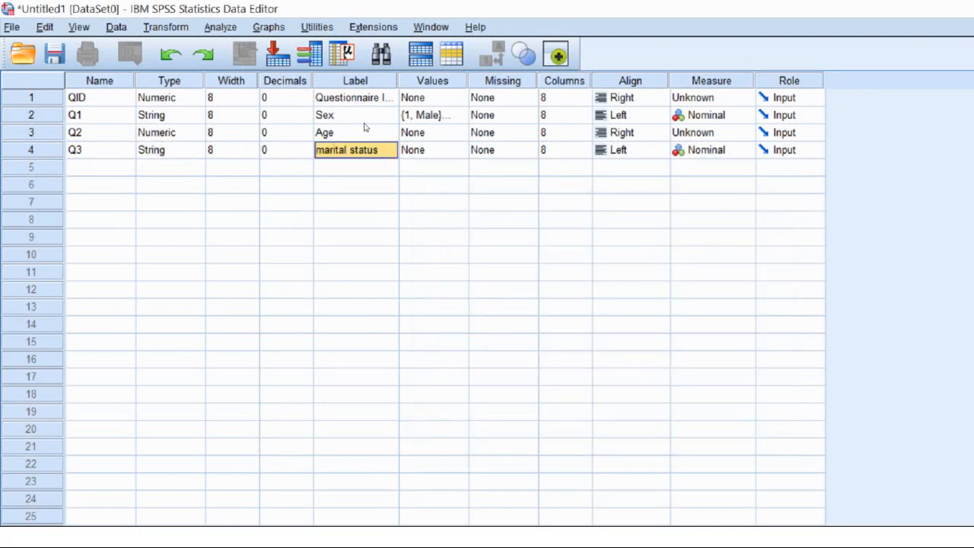
Define value labels for Q3 with 1 as "Married" and 2 as "Single", and apply them
key(Tab)
key(space)
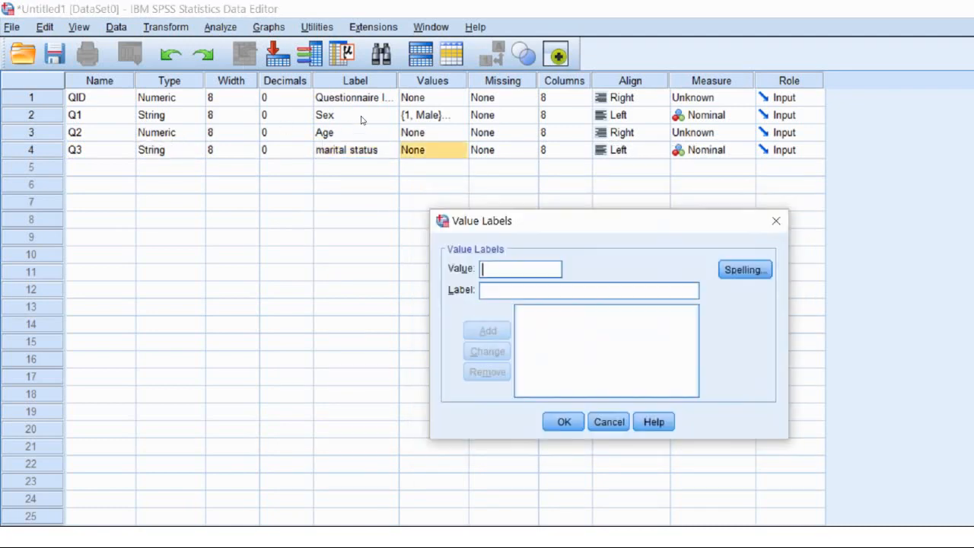
text(1)
key(Tab)
text(Married)
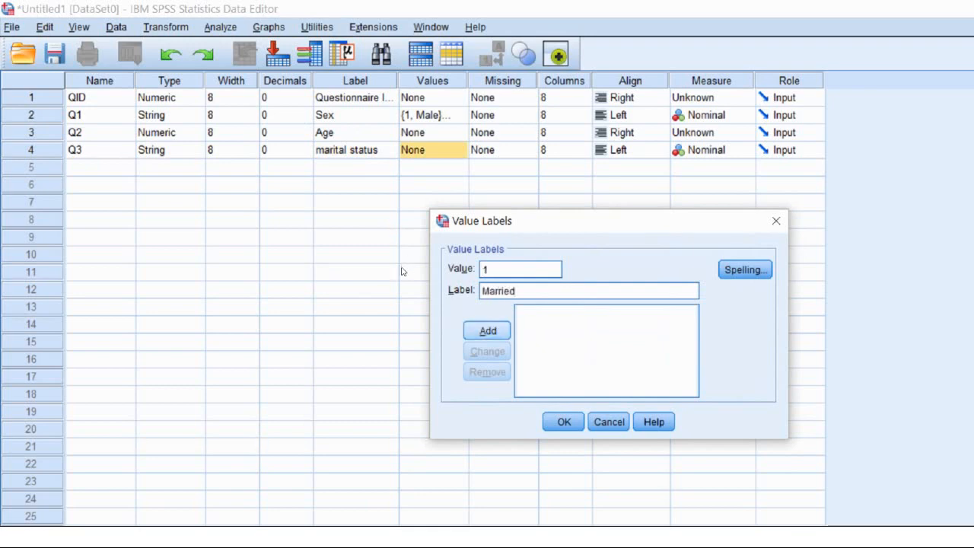
key(Return)
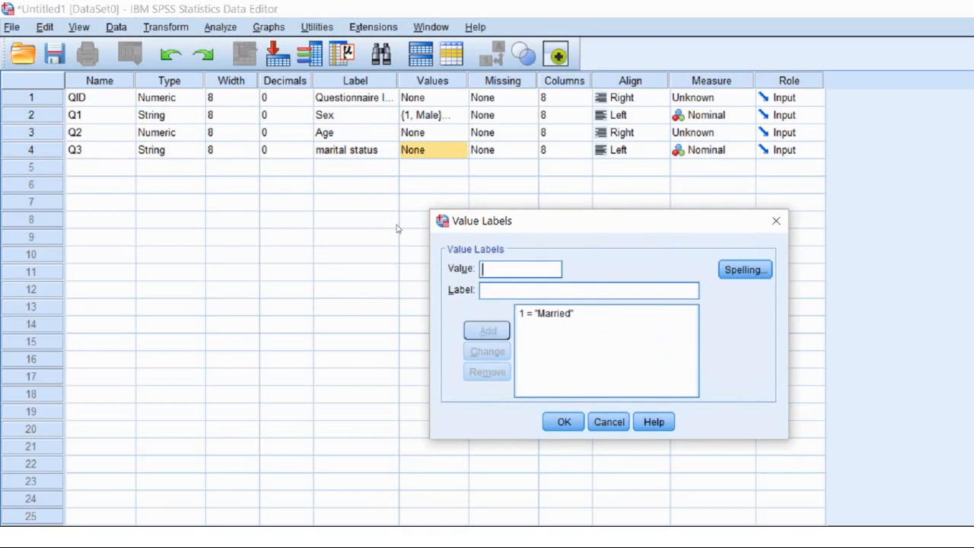
text(2)
key(Tab)
text(Single)
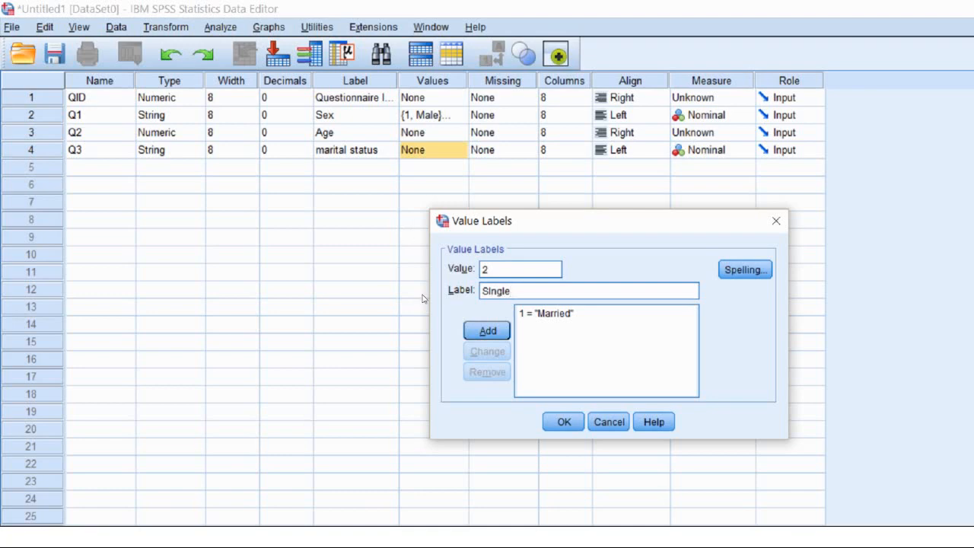
key(Return)
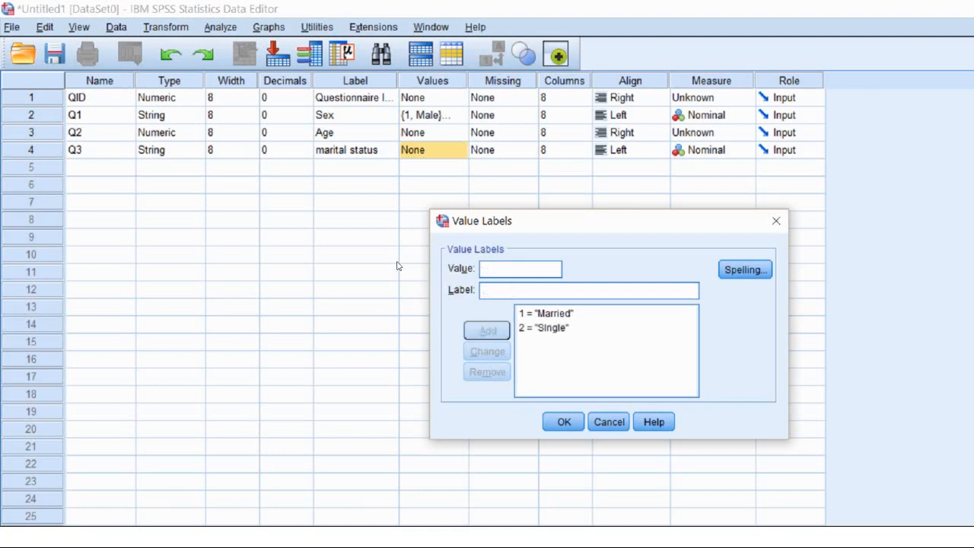
key(Return)
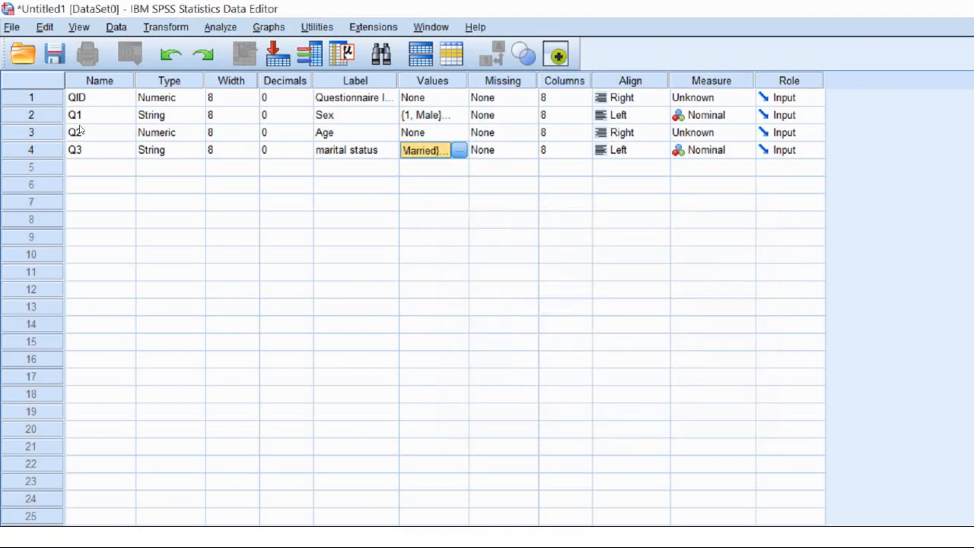
Add a variable named Q5 below Q3 and set its variable type to String
click(99, 169)
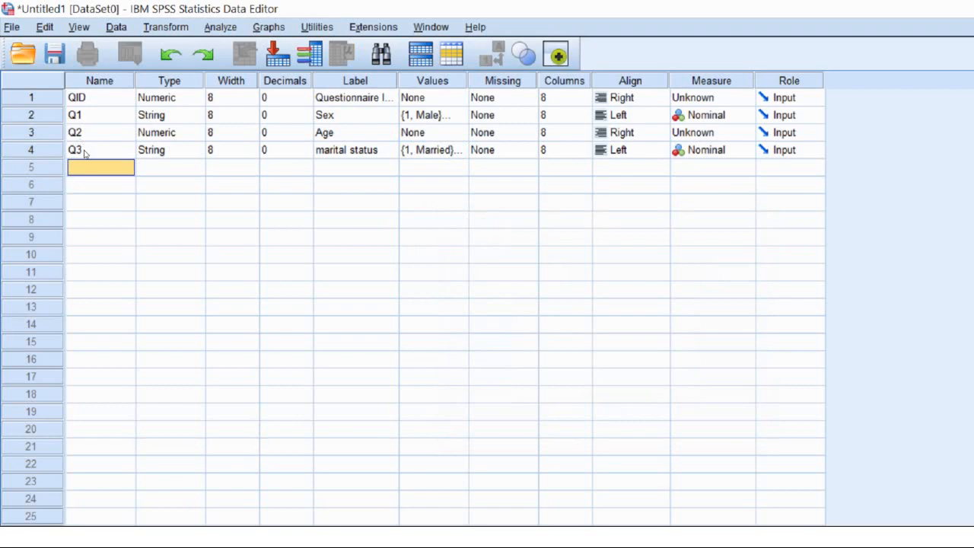
text(Q)
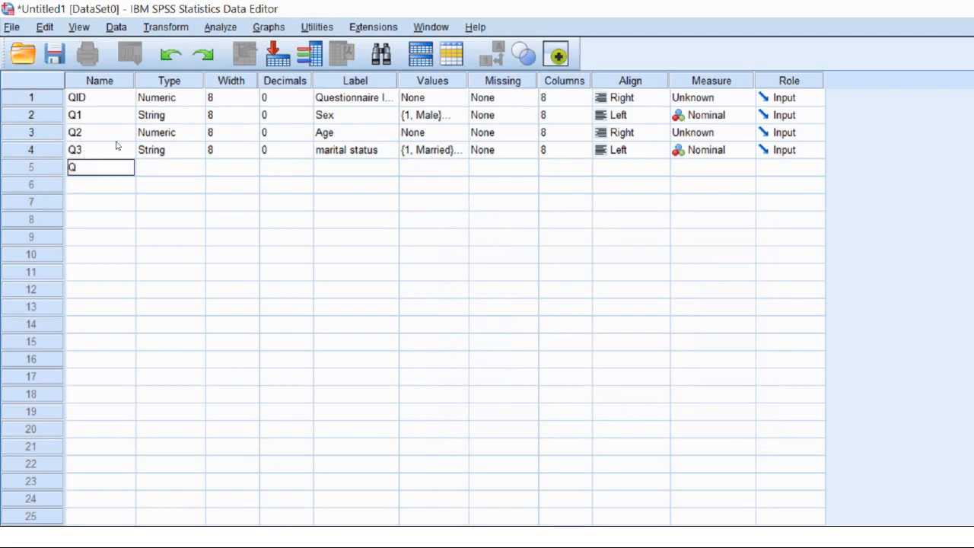
text(5)
key(Tab)
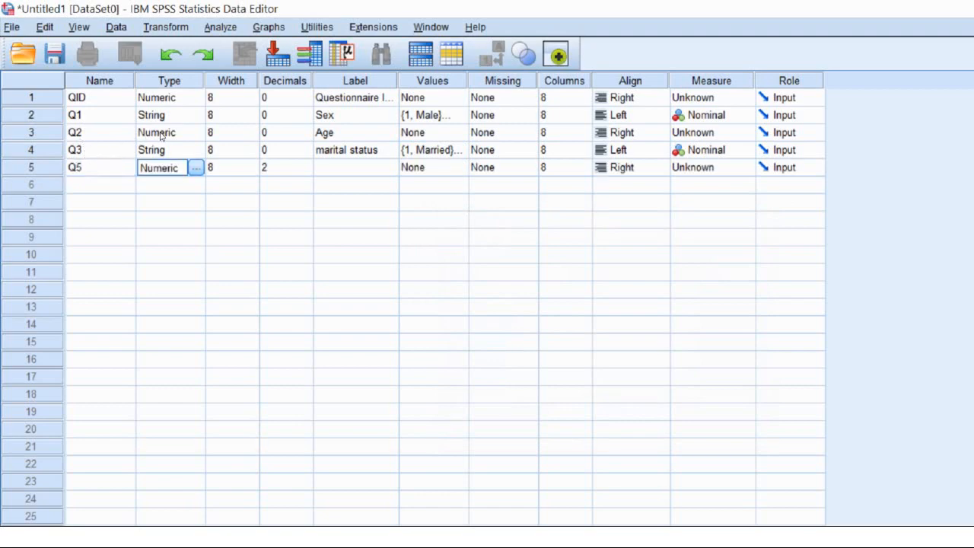
click(196, 167)
click(432, 354)
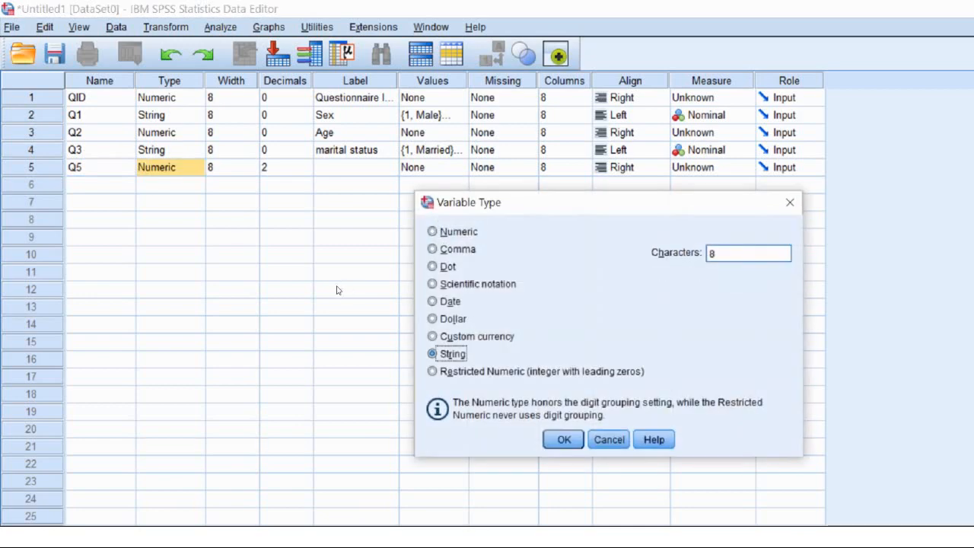
click(564, 440)
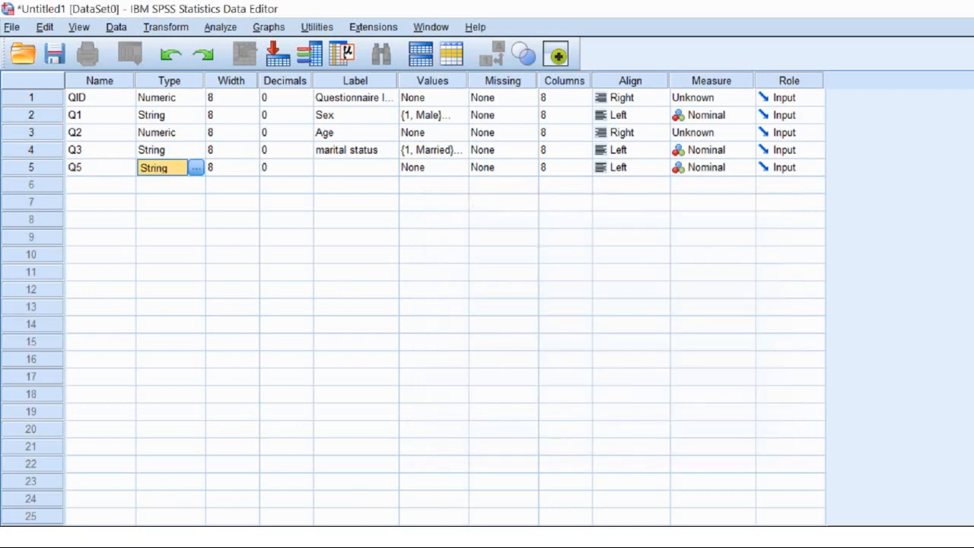
Check question 5 in the Word questionnaire, and give the Q5 variable in SPSS the label "Knowing HIV status"
key(alt+Tab)
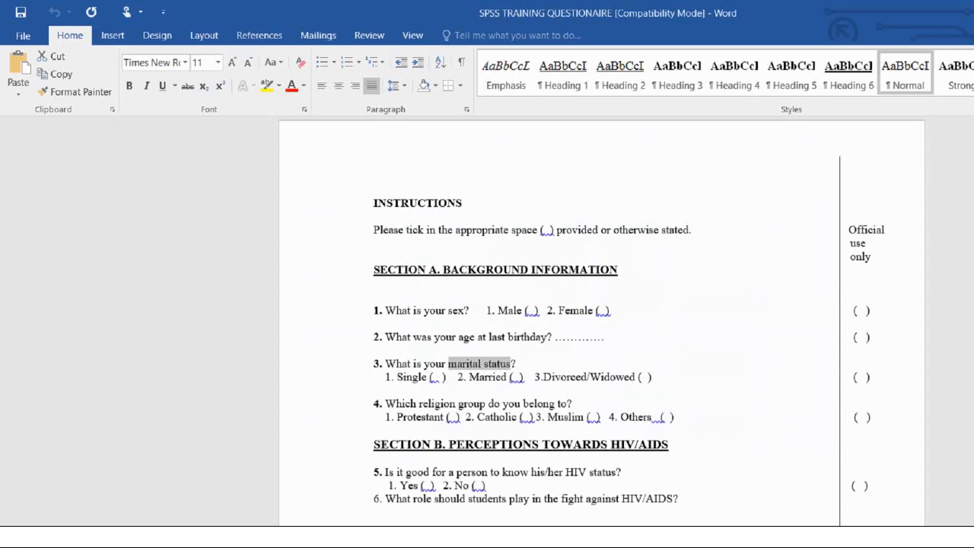
key(alt+Tab)
key(Right)
key(Right)
key(Right)
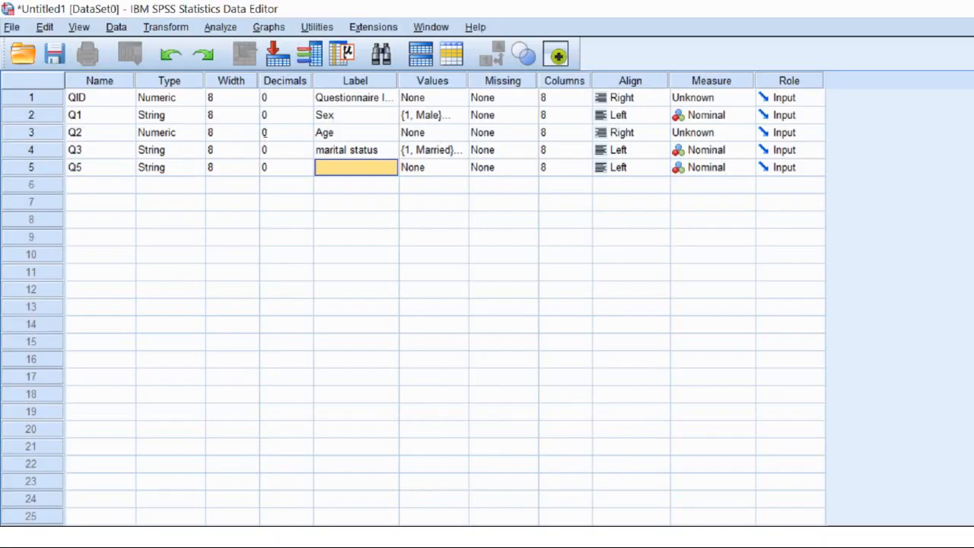
text(Knowing H)
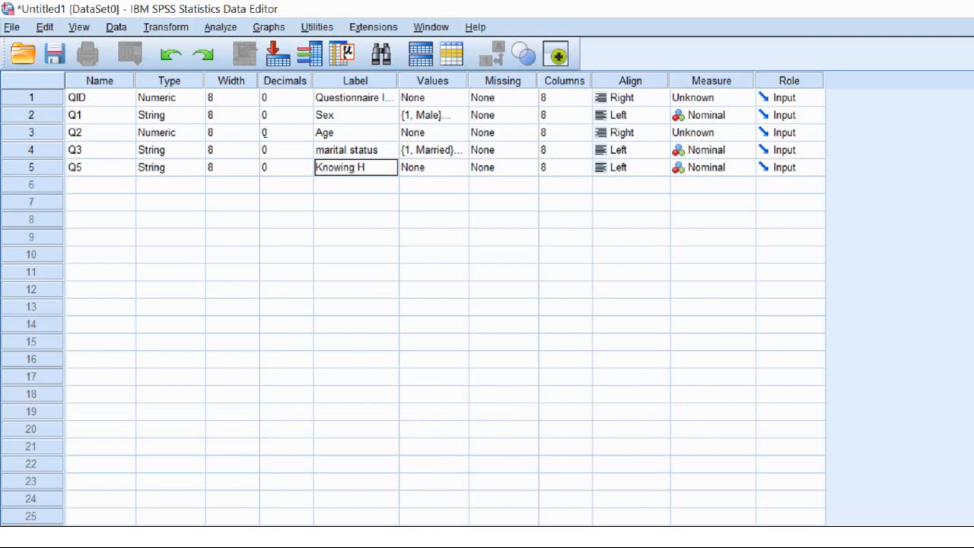
text(IV status)
key(Tab)
Define the value label 1 as "Yes" for Q5, and try to add 2 as "No" before closing the value labels
key(Return)
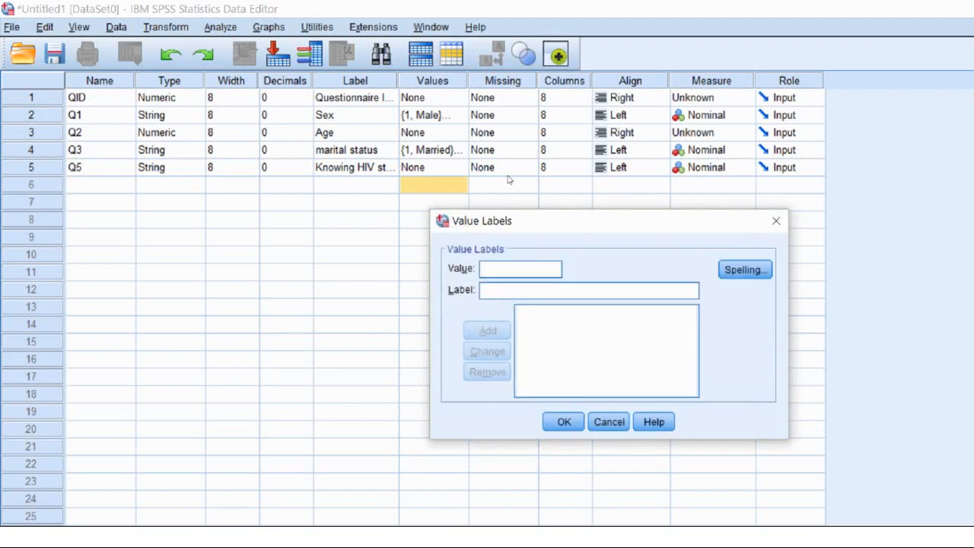
key(Escape)
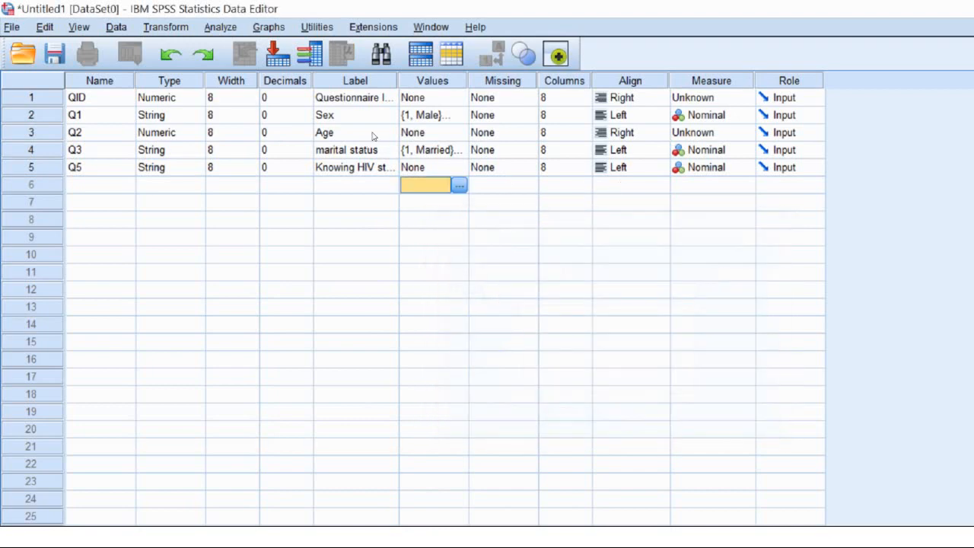
key(Up)
key(Return)
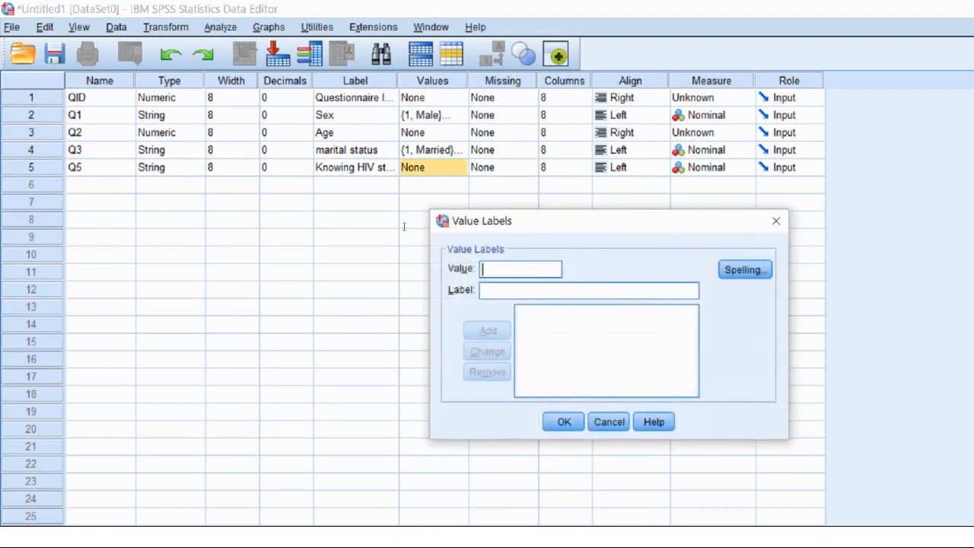
text(1 = ")
text(Yes)
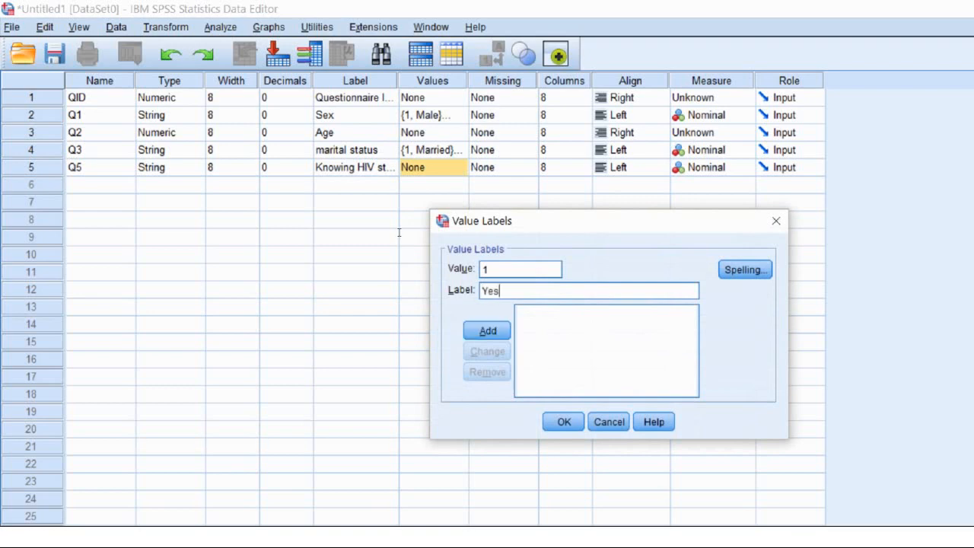
key(alt+a)
text(2)
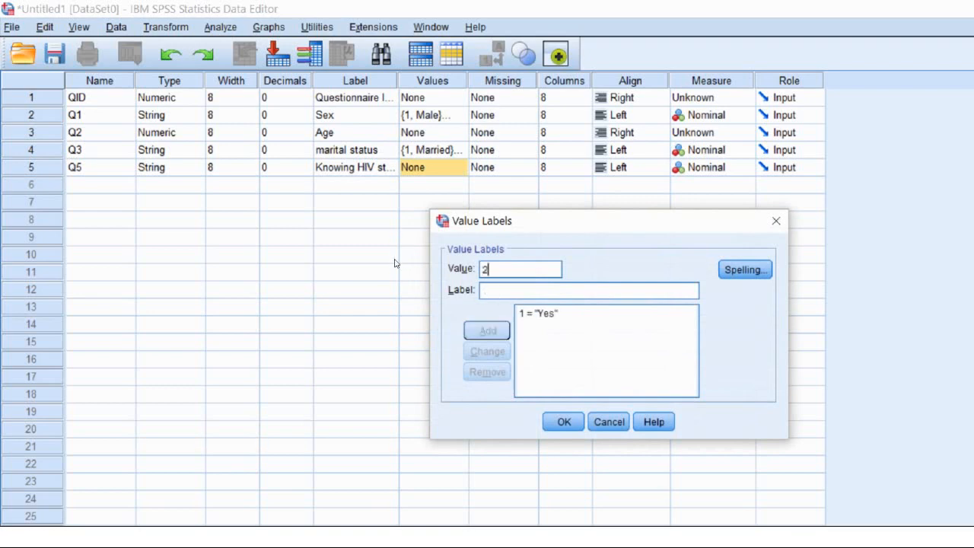
key(Tab)
text(No)
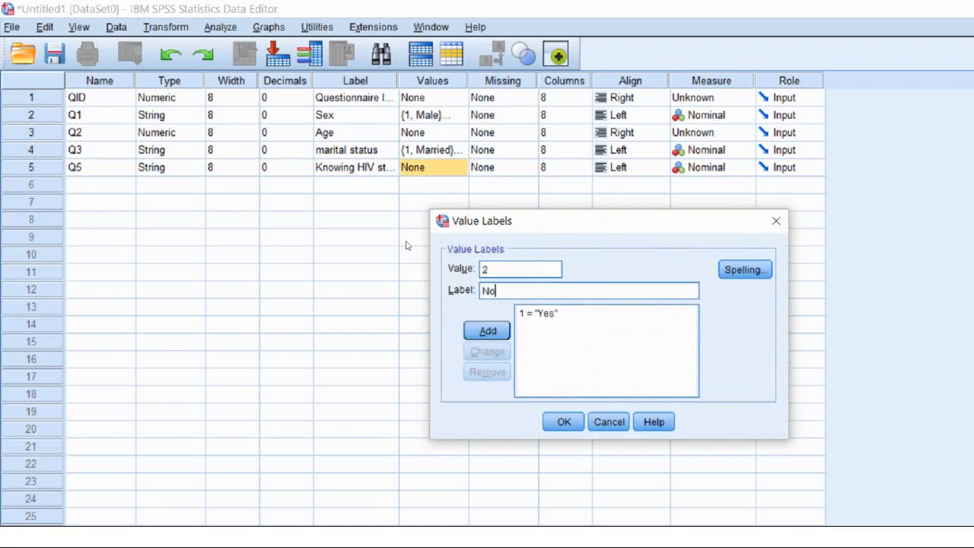
key(Return)
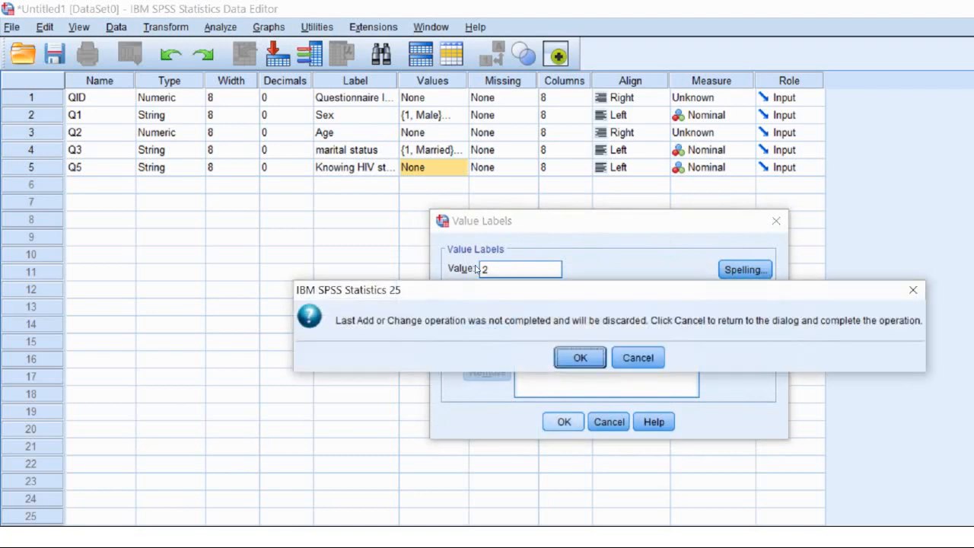
key(Return)
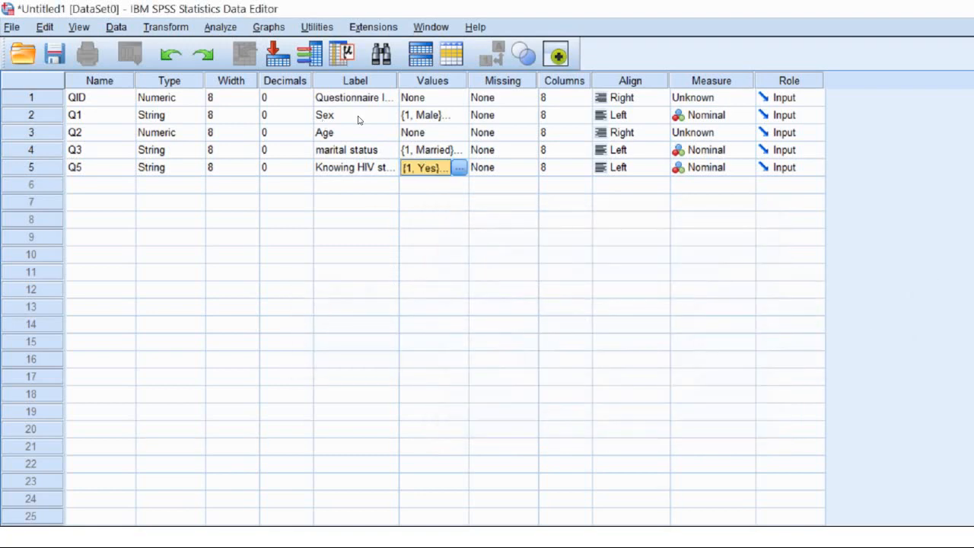
Add the value label 2 as "No" to the Q5 variable and apply it
click(459, 168)
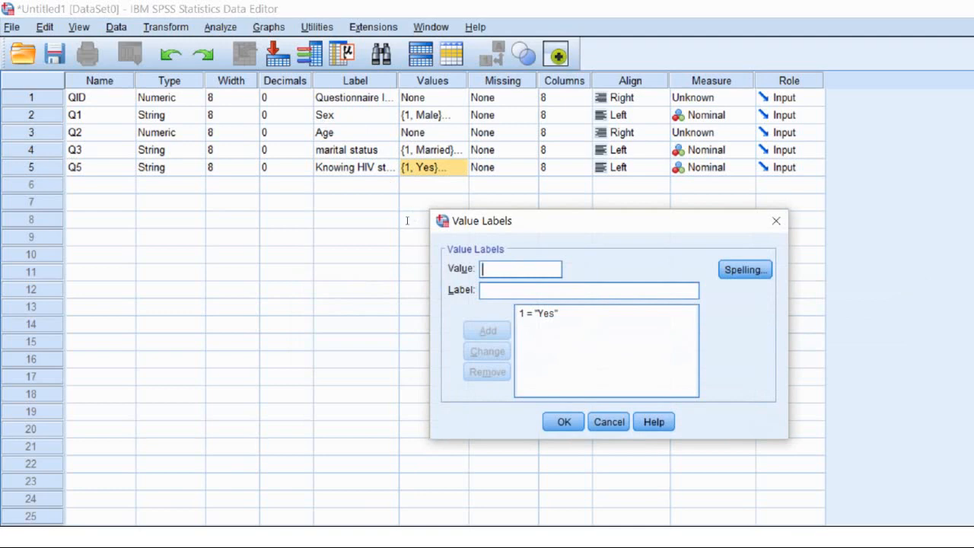
text(2)
key(Tab)
text(No)
key(Return)
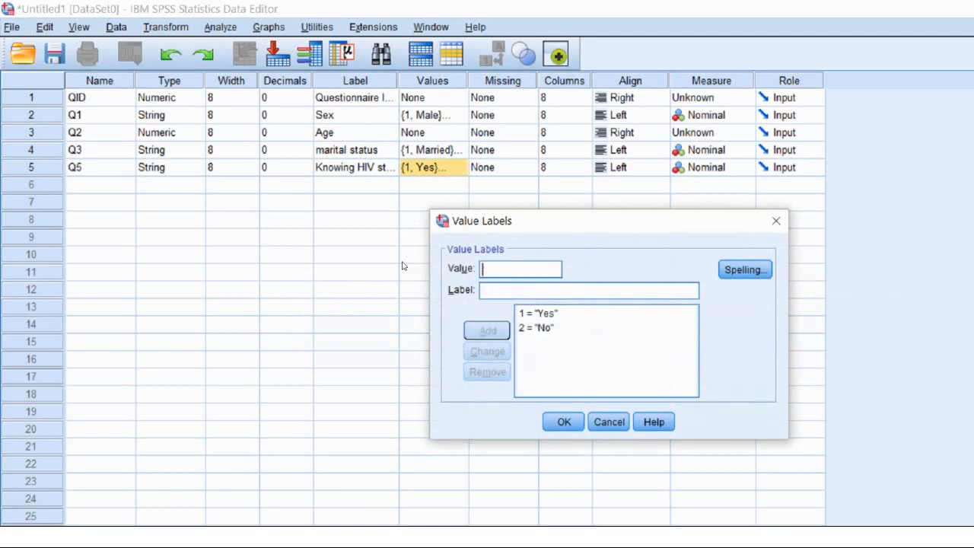
key(Return)
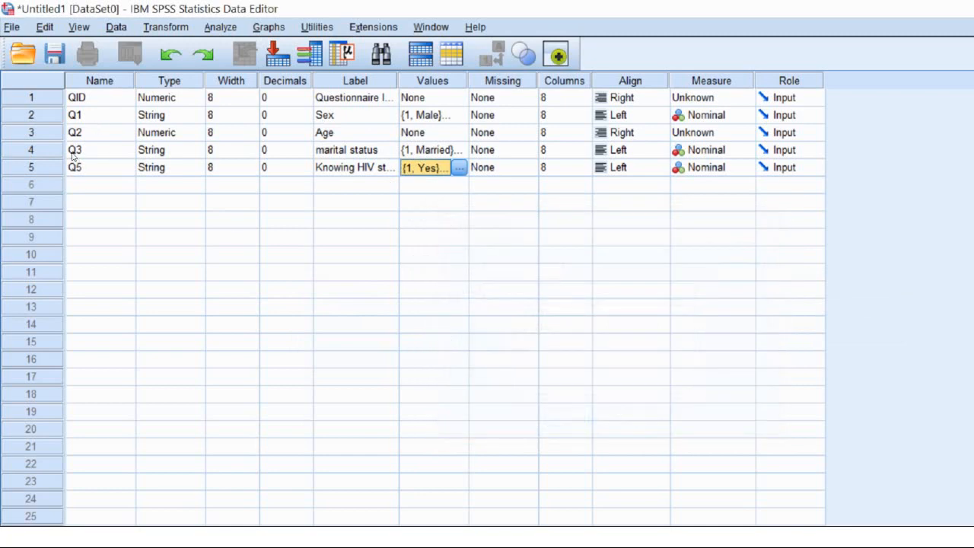
Add a variable named Q6 below Q5 and set its variable type to String
click(80, 184)
text(Q)
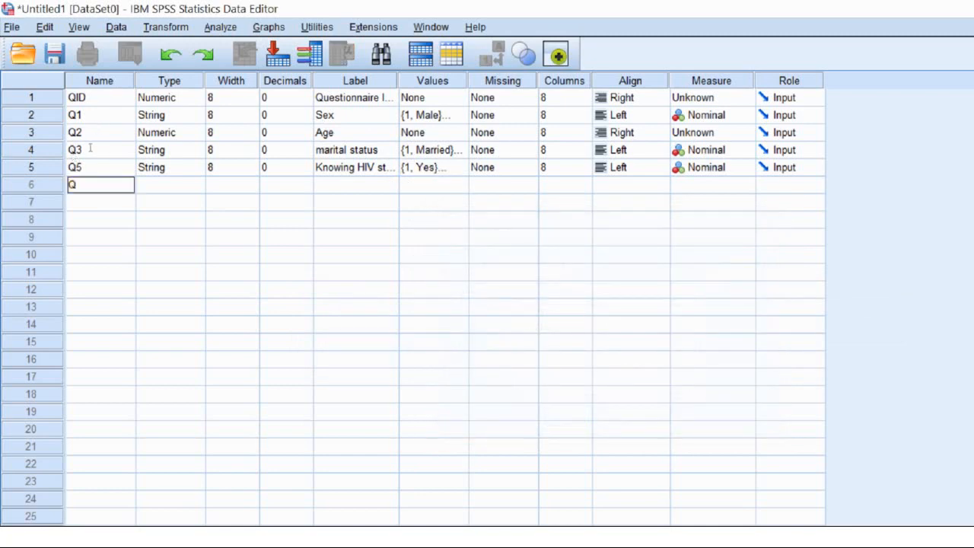
text(6)
key(Tab)
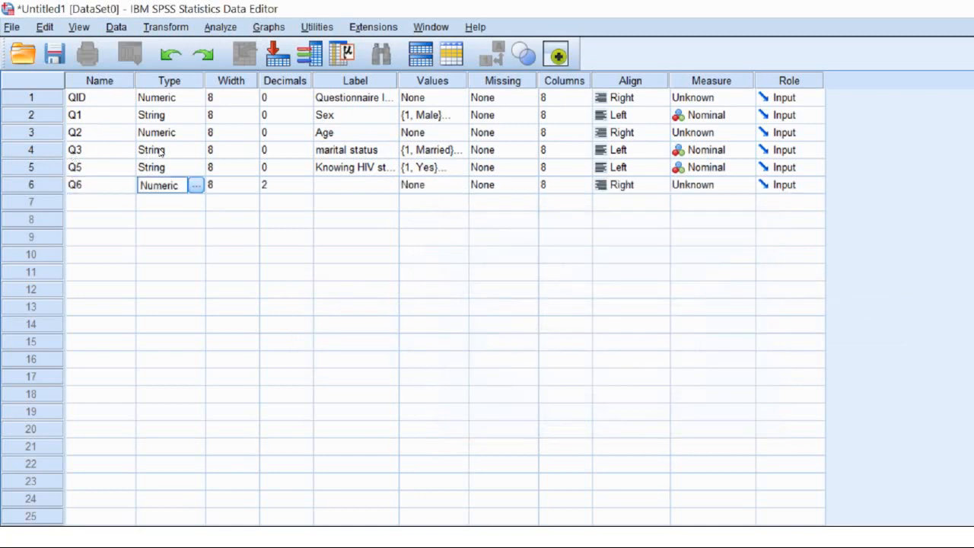
click(195, 185)
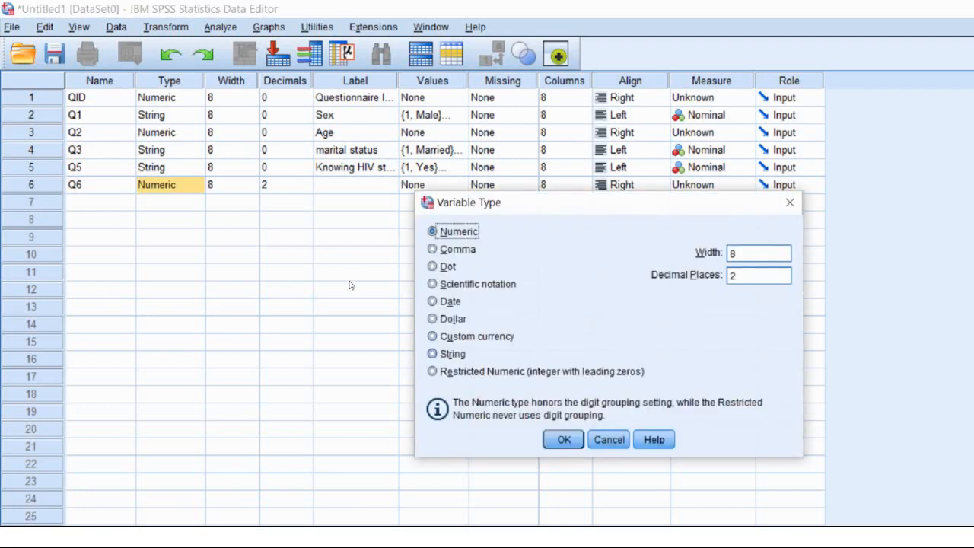
click(458, 355)
click(564, 439)
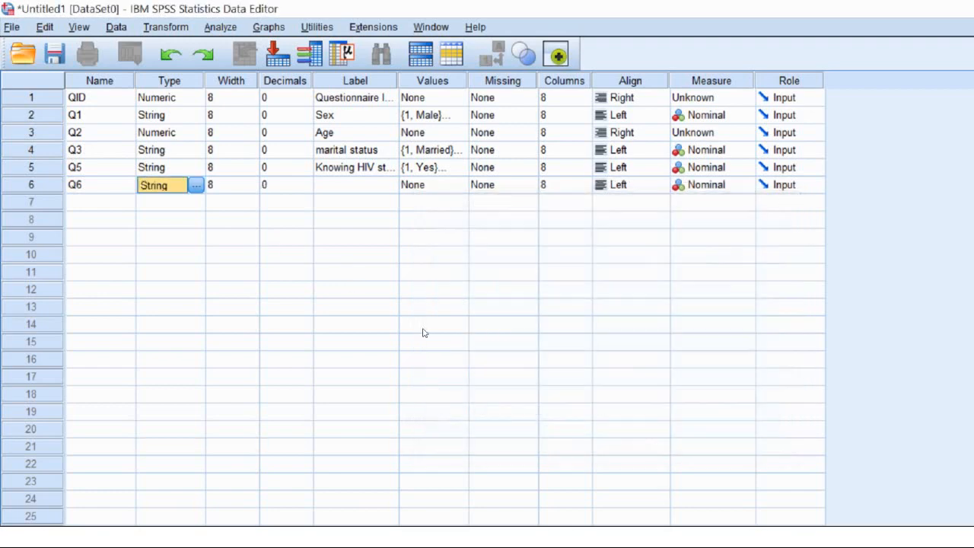
Give the Q6 variable the label "Role of students"
click(348, 185)
text(Ro)
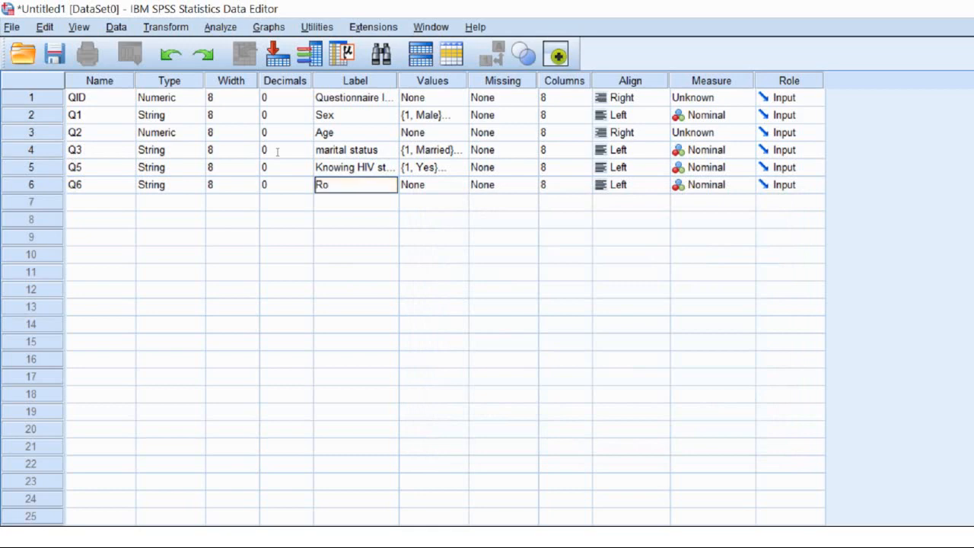
text(le of students)
key(Return)
Add a variable named Q7 below Q6
key(Home)
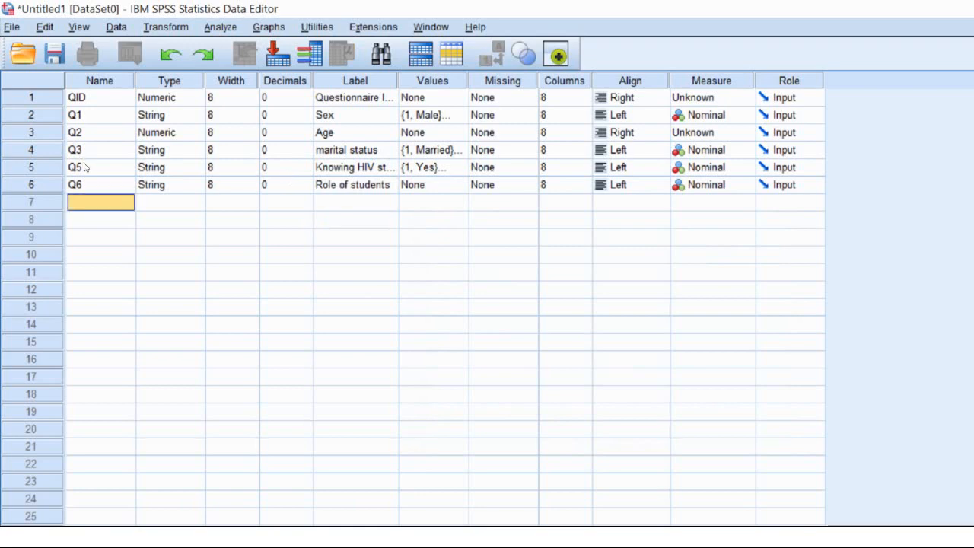
text(Q7)
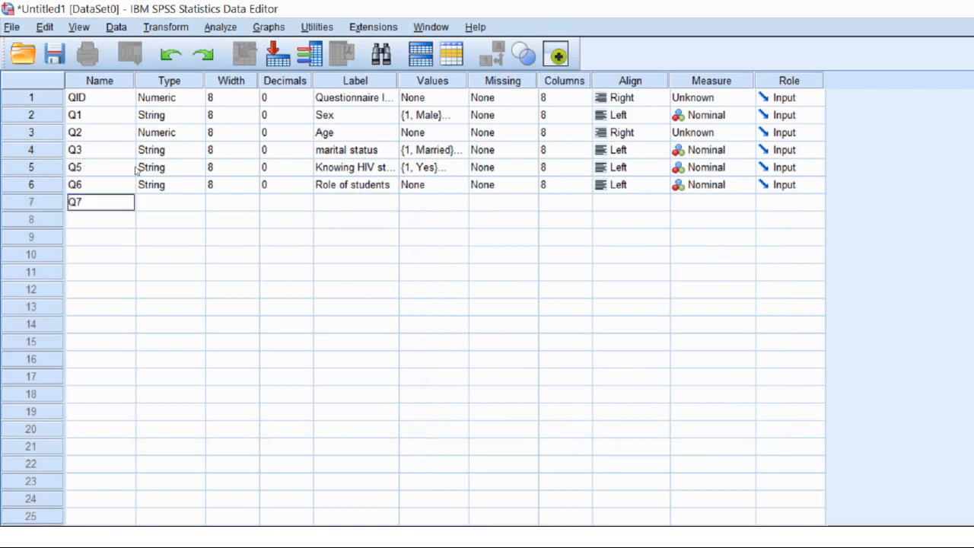
key(Tab)
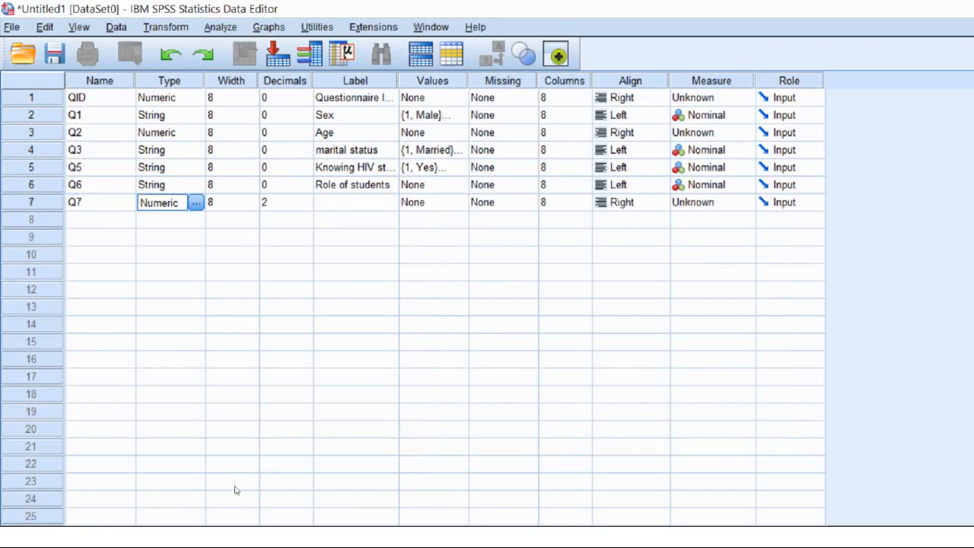
Consult the Word questionnaire for the wording of the Q7 label, and return to the SPSS variable list
key(alt+Tab)
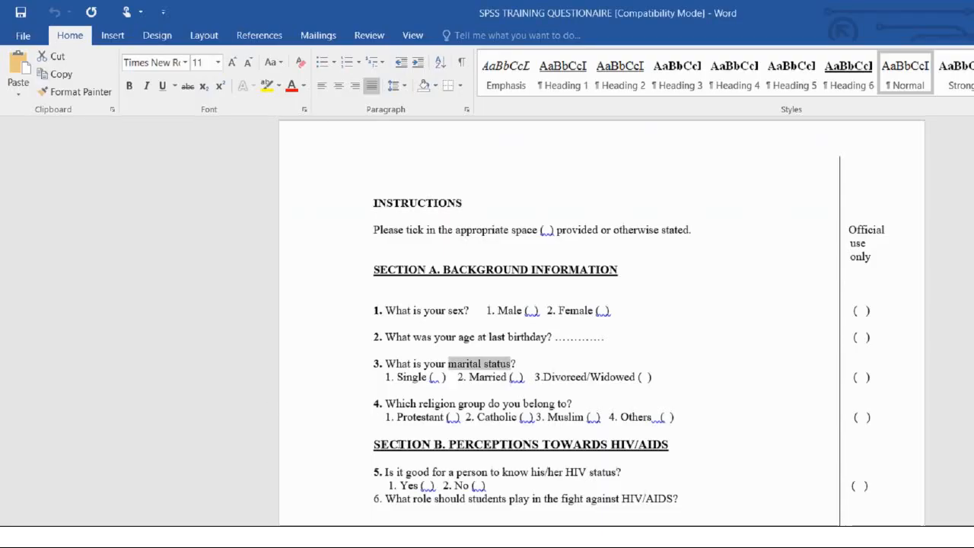
click(450, 430)
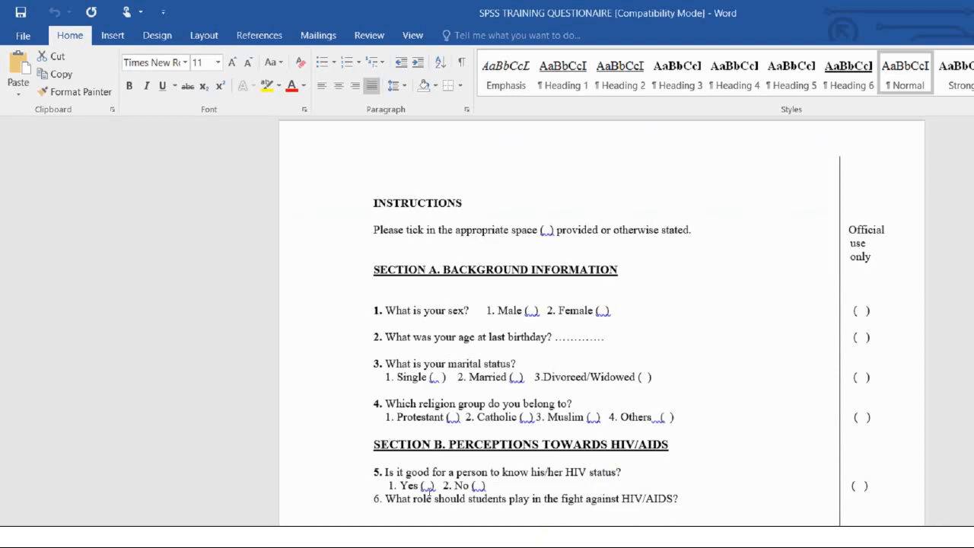
key(alt+Tab)
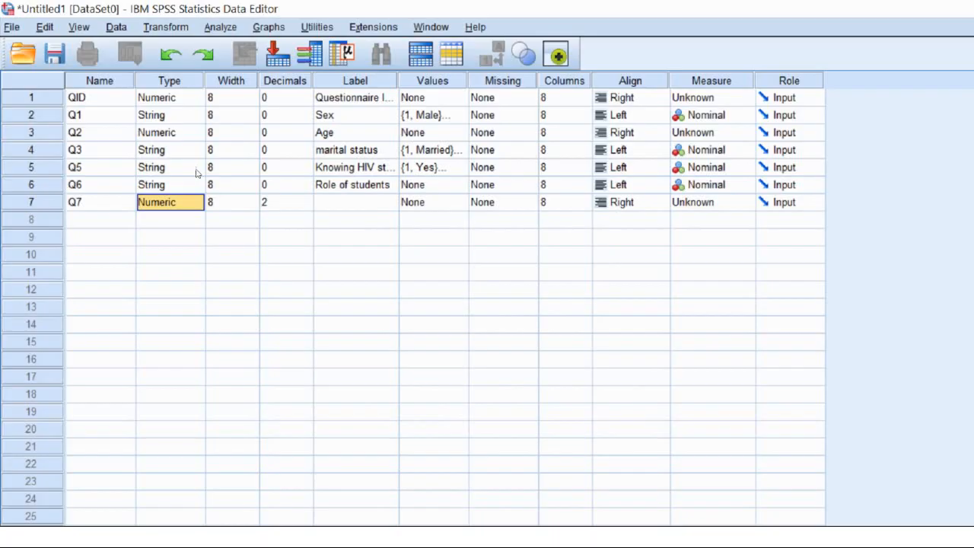
Set the Q7 variable type to String and paste the copied text starting "routinely" as its label
key(space)
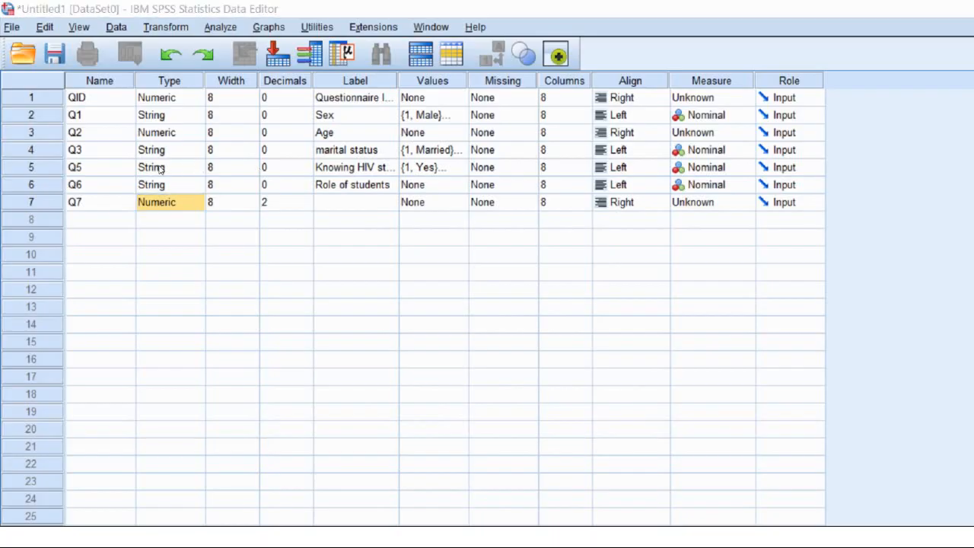
key(alt+r)
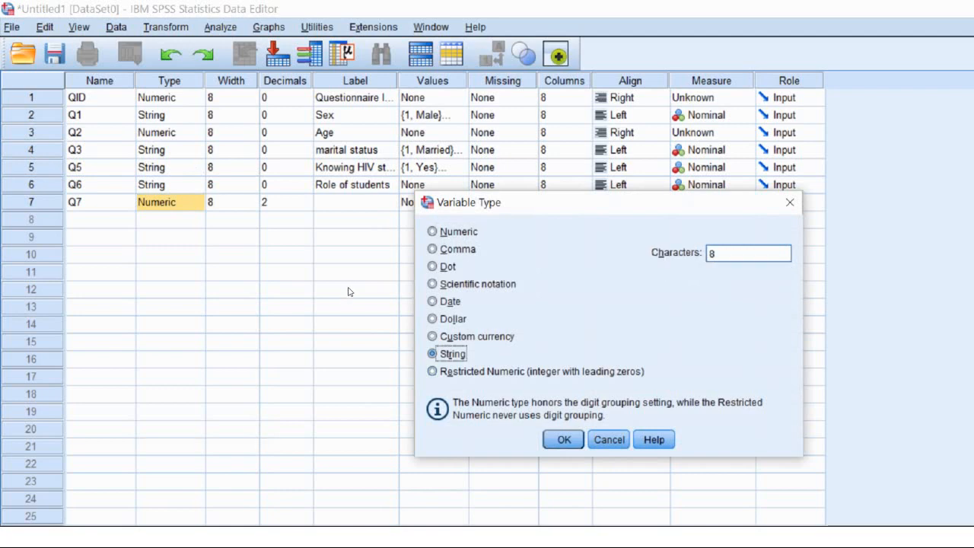
key(Return)
key(Tab)
key(Tab)
key(Tab)
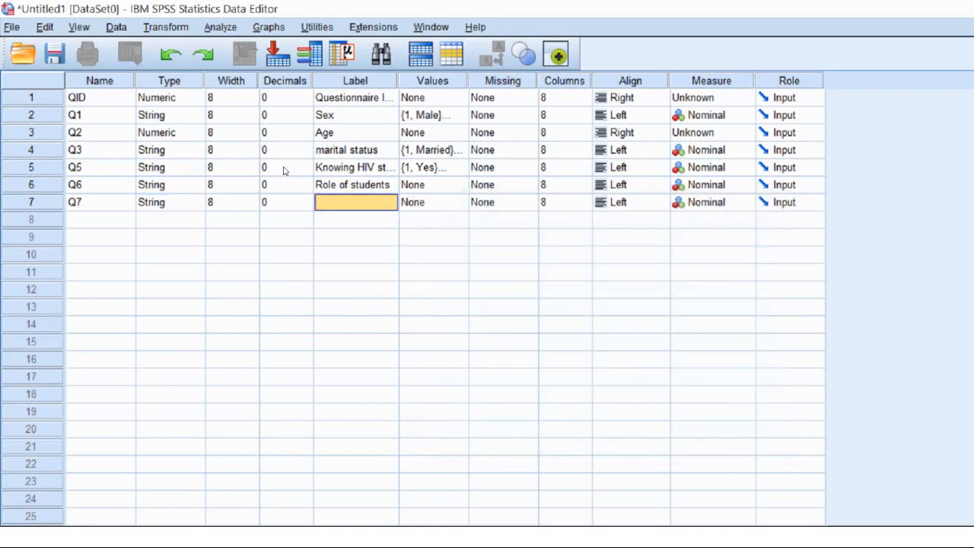
key(ctrl+v)
Copy the Yes/No value labels from the Q5 variable to the Q7 variable
key(Right)
key(Up)
key(Up)
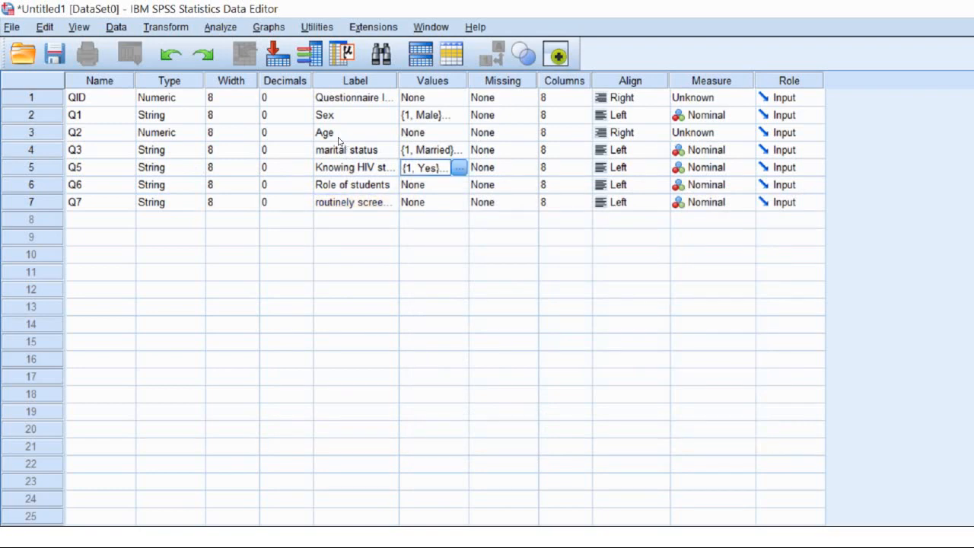
key(ctrl+c)
key(Down)
key(Down)
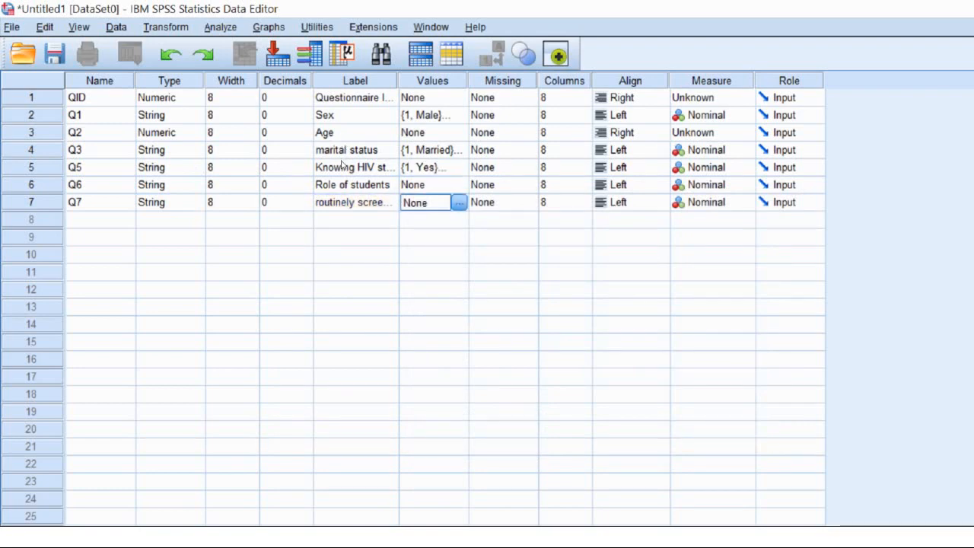
key(ctrl+v)
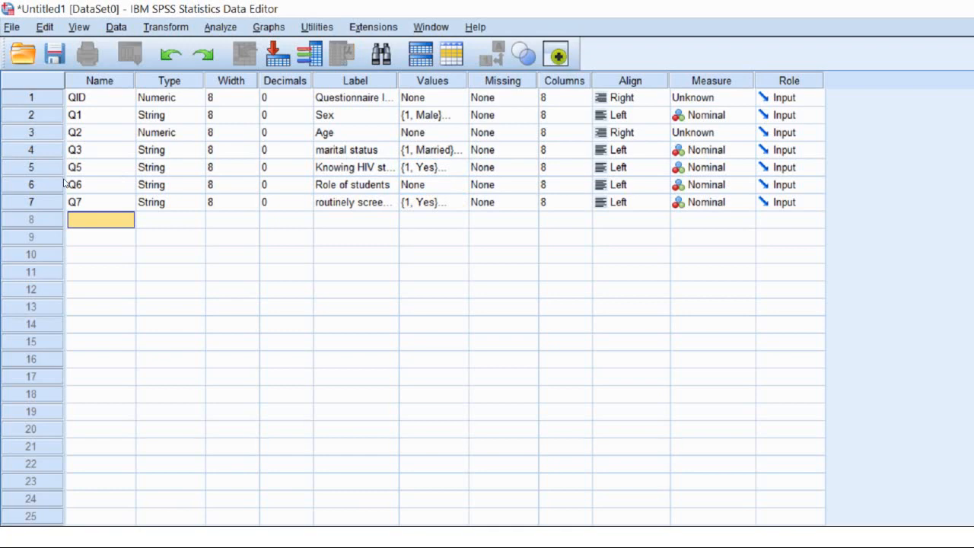
Add a variable named Q8 below Q7
text(Q)
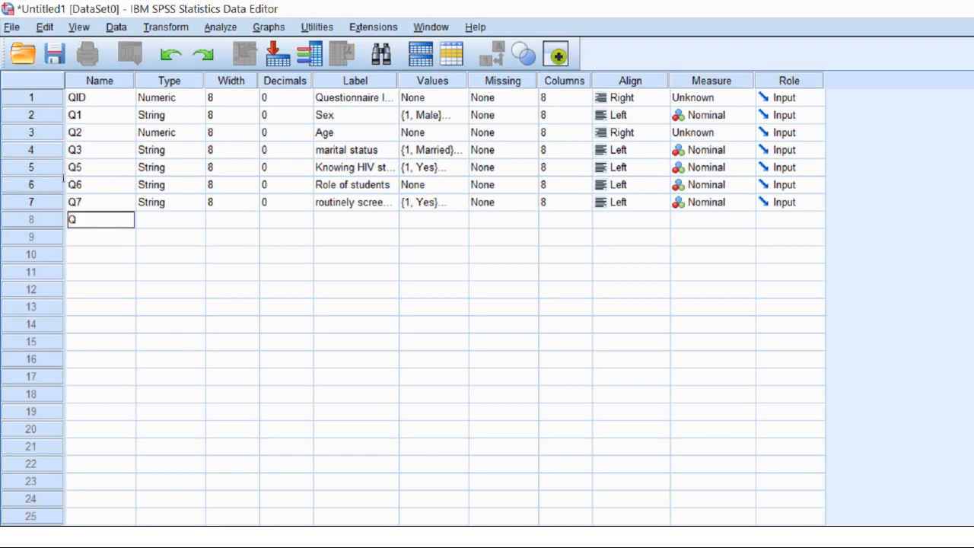
text(8)
key(BackSpace)
text(8)
Copy "denied bursary scholarships" from question 8 of the Word questionnaire and paste it as the Q8 label in SPSS
click(143, 538)
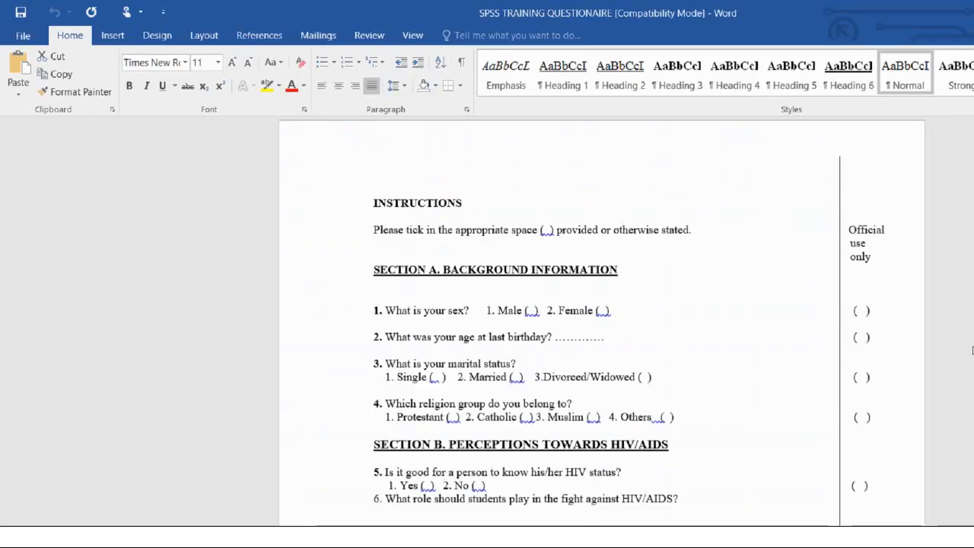
scroll(551, 343, down, 4)
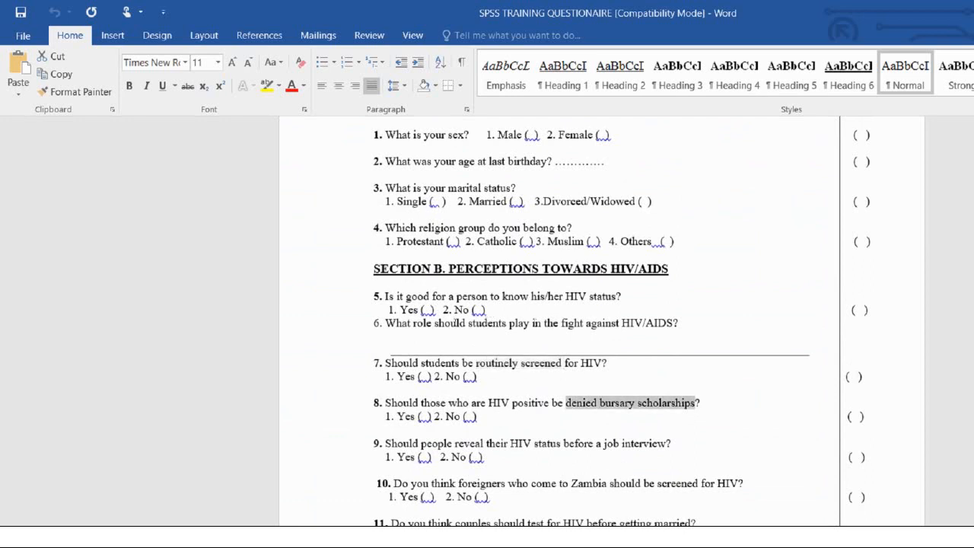
key(alt+Tab)
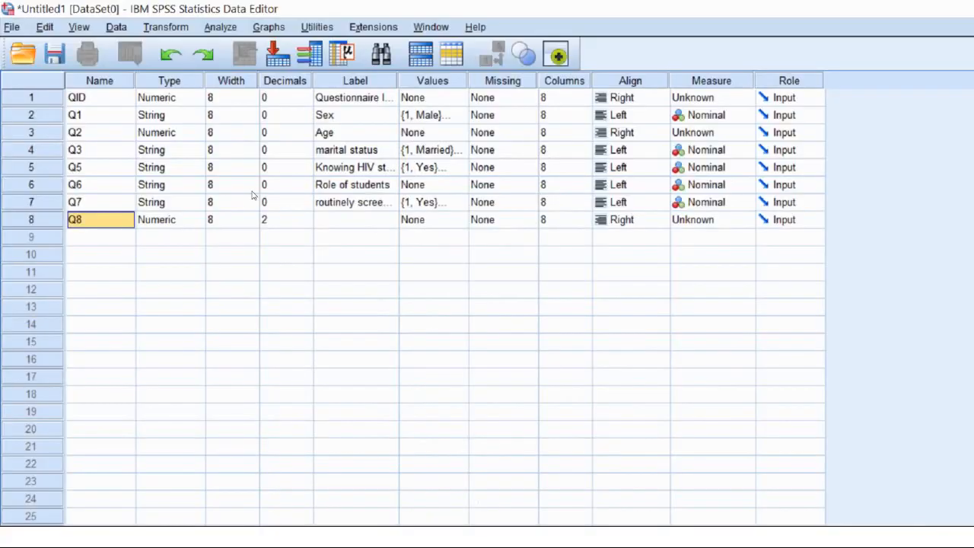
click(356, 220)
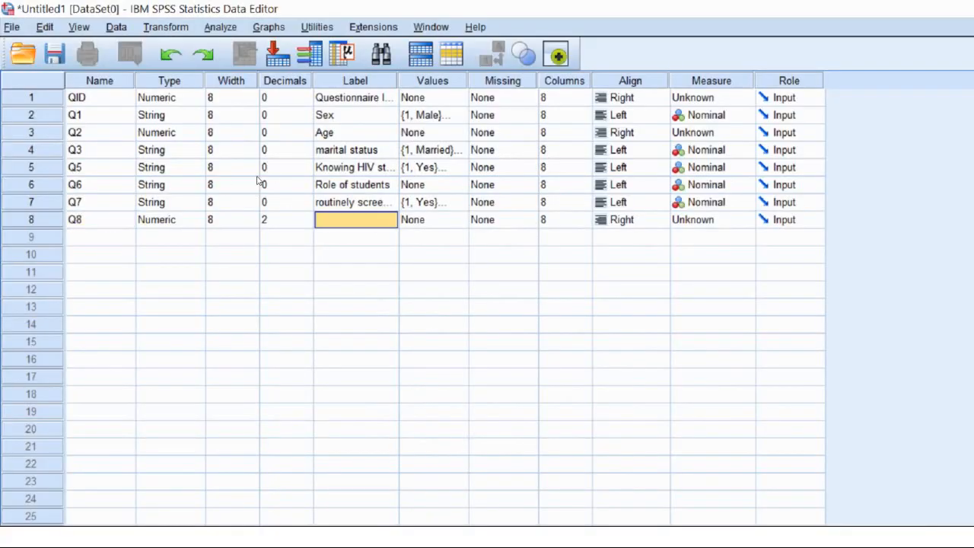
key(ctrl+v)
Try to copy the Q7 value labels to the Q8 variable while Q8 is still numeric
click(432, 202)
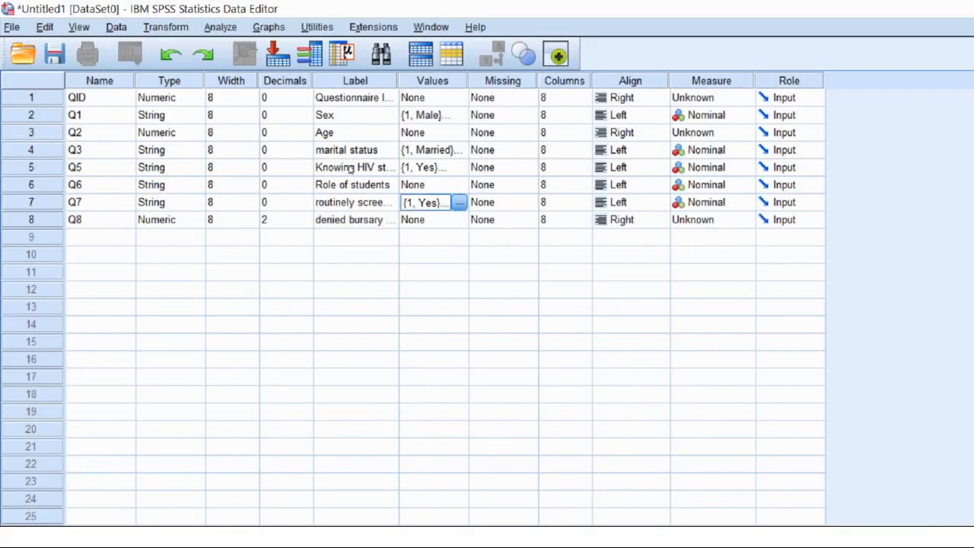
click(433, 220)
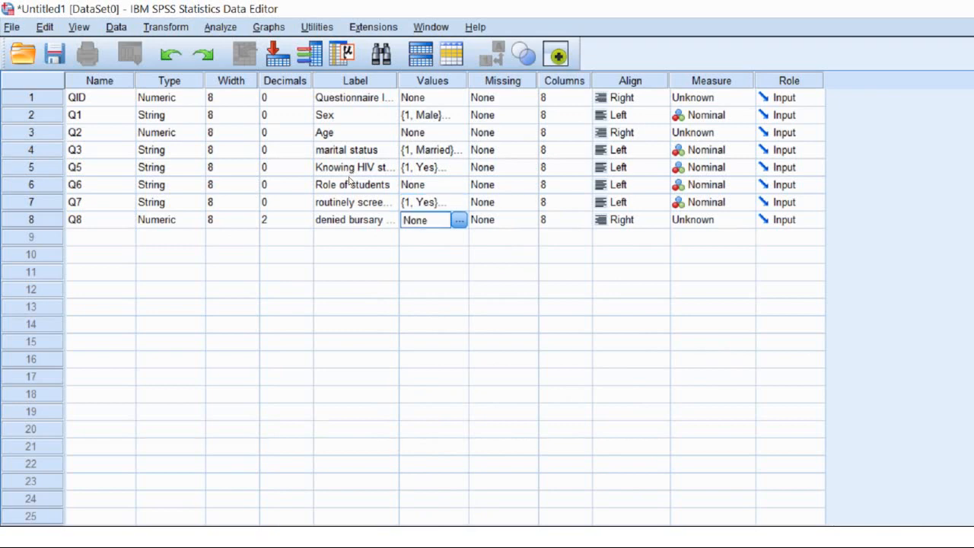
key(ctrl+v)
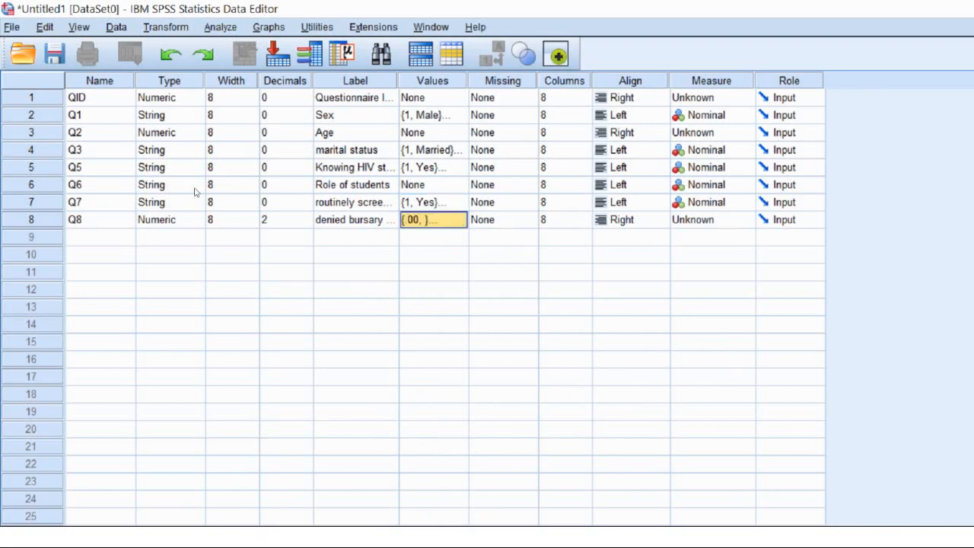
key(Up)
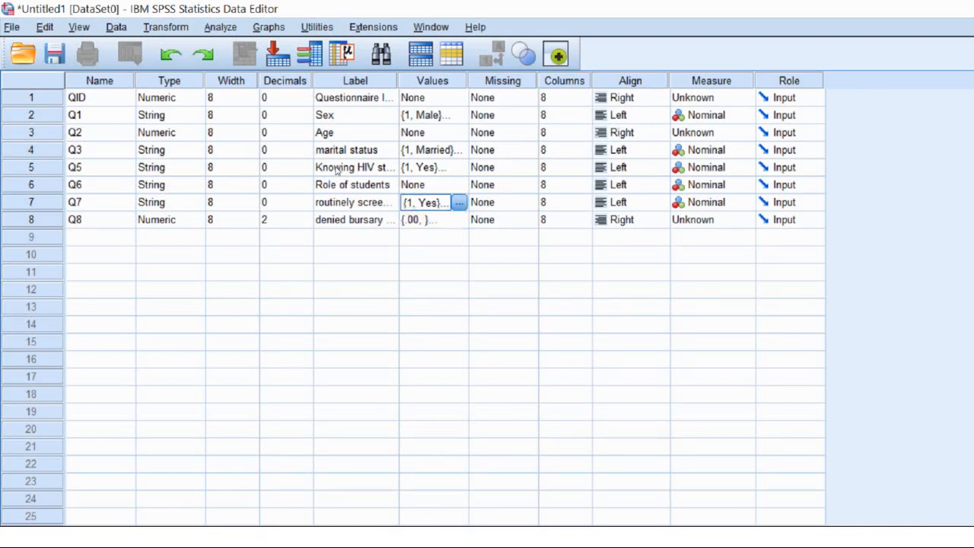
key(Down)
key(space)
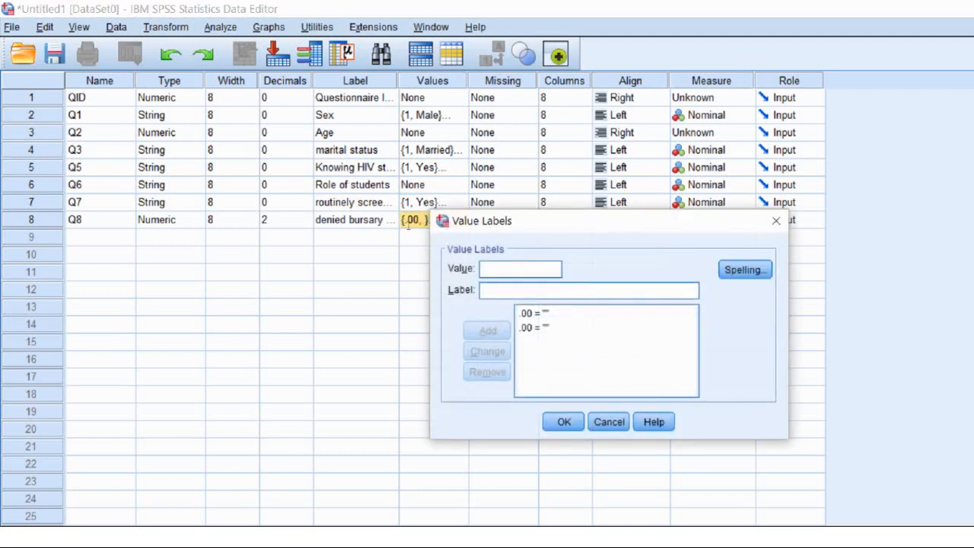
click(532, 312)
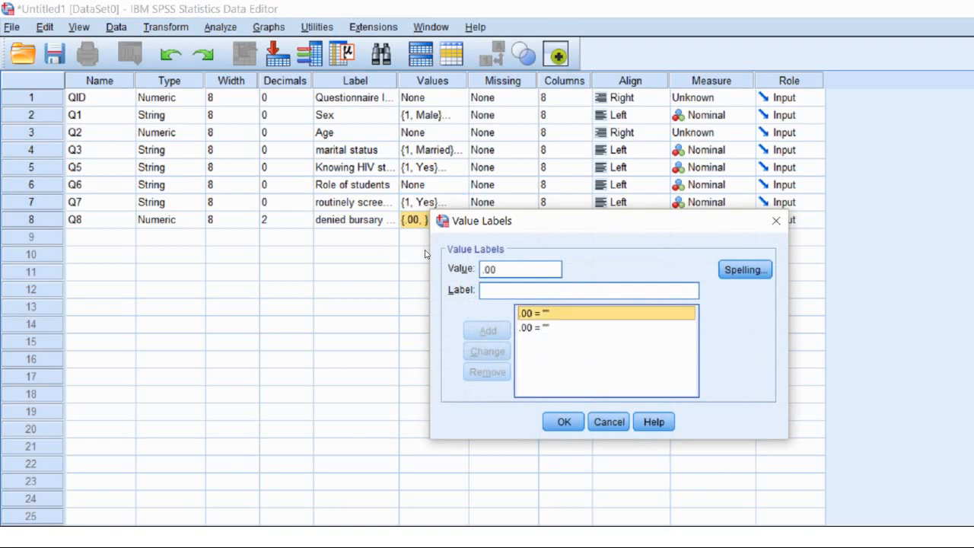
click(505, 269)
key(BackSpace)
key(BackSpace)
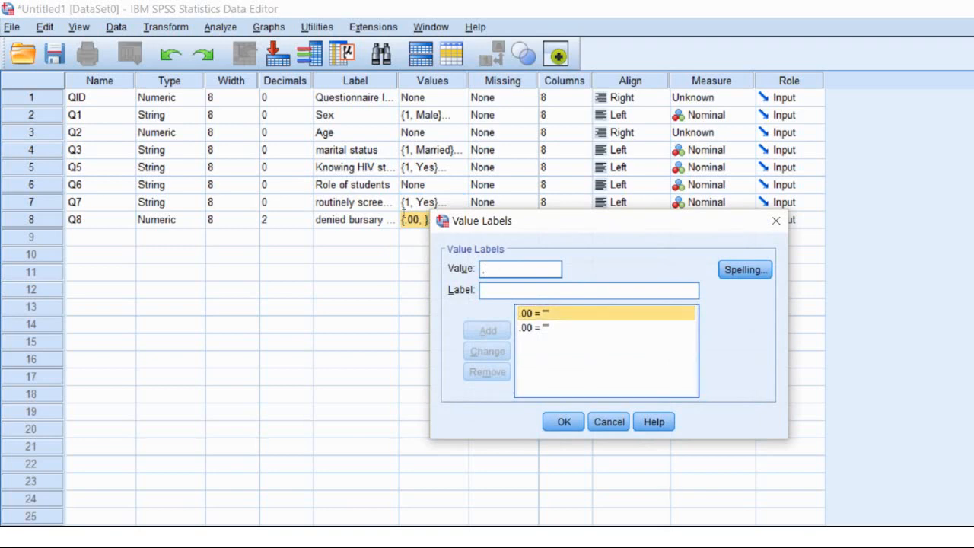
text(1)
text(Yes)
key(Left)
key(Left)
key(Left)
key(BackSpace)
key(BackSpace)
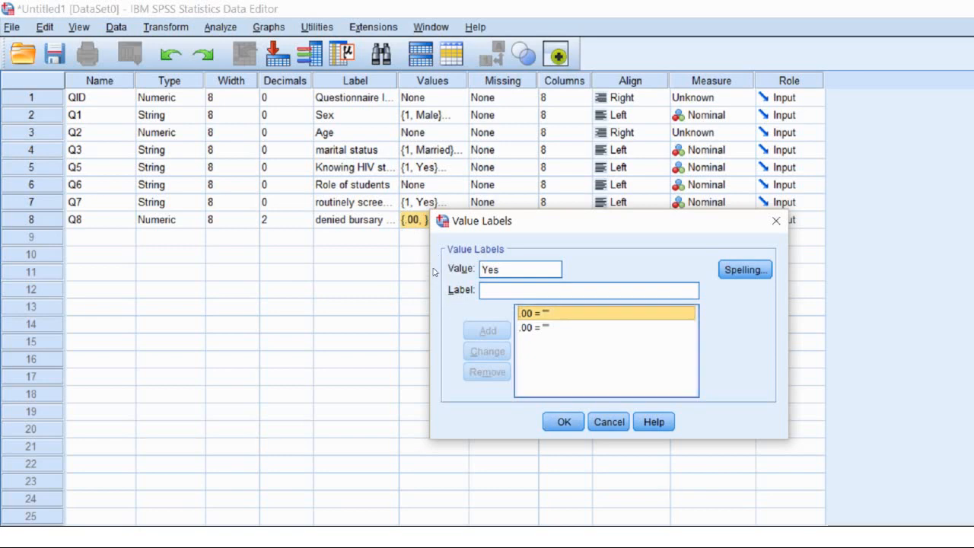
key(Down)
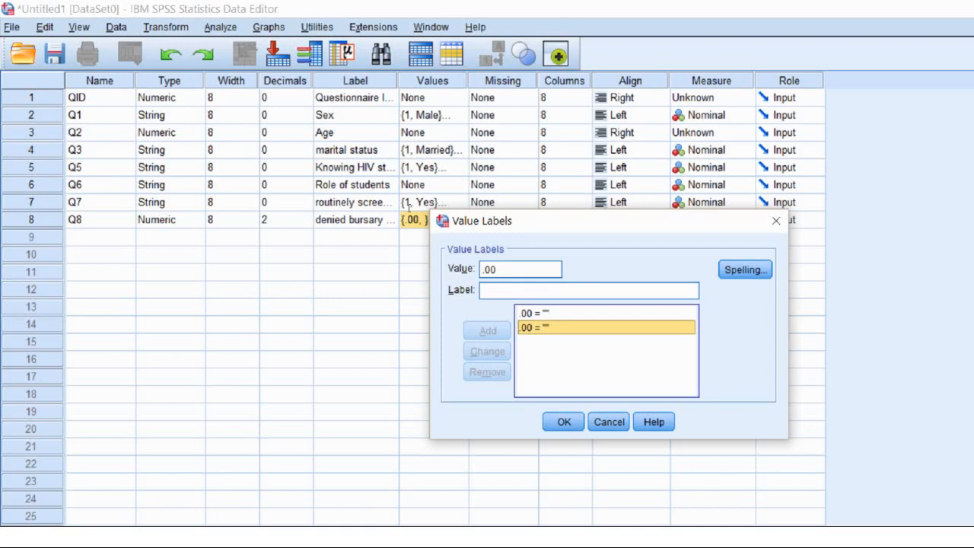
key(BackSpace)
key(BackSpace)
key(BackSpace)
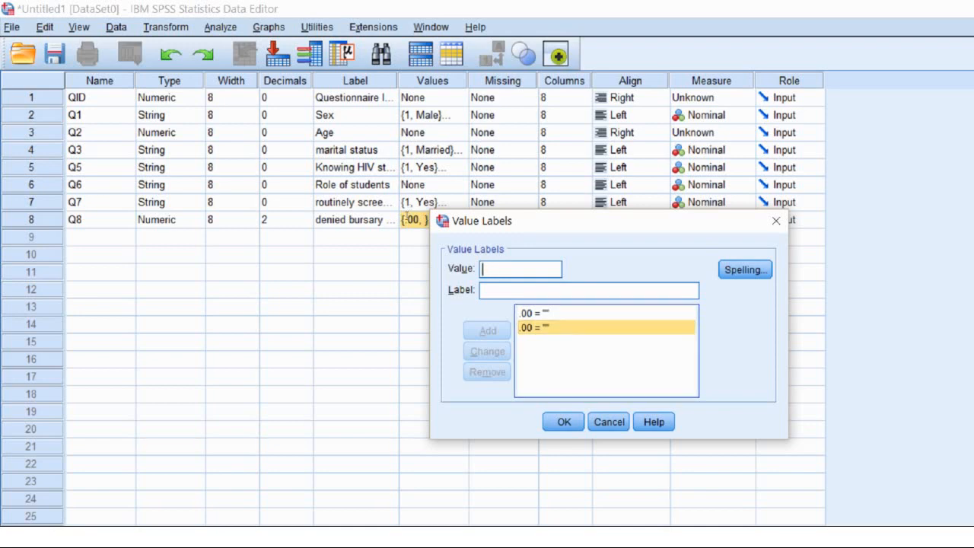
click(776, 221)
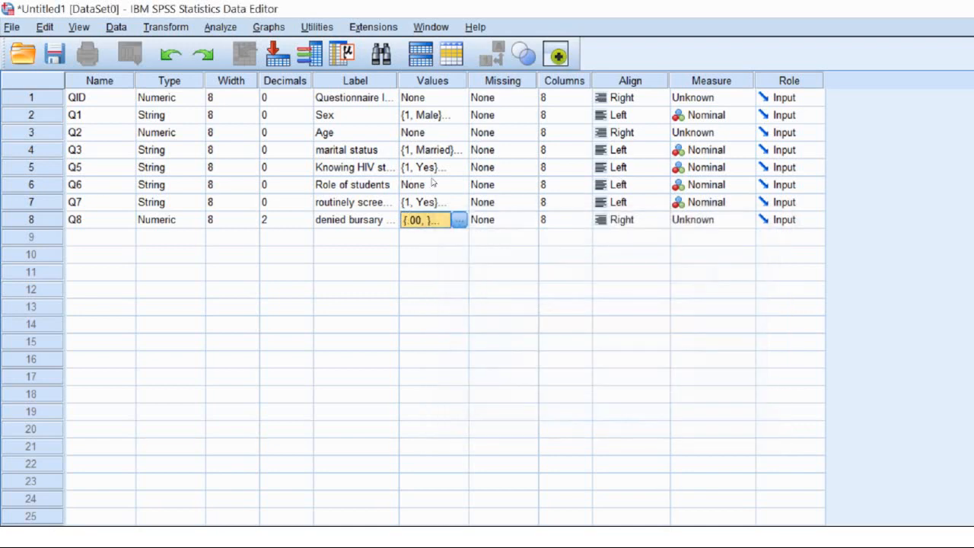
Try again to paste the Q7 value labels over the Q8 value labels
key(Up)
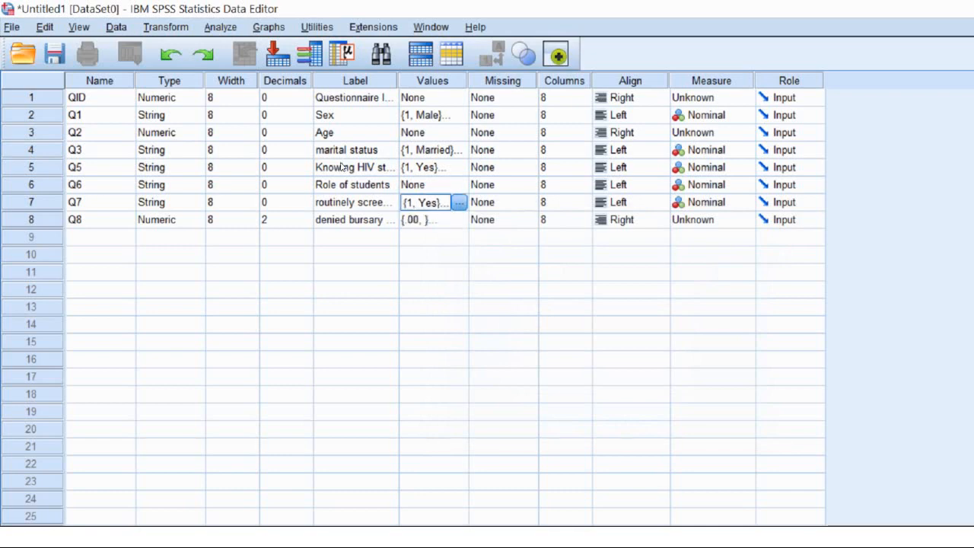
click(424, 219)
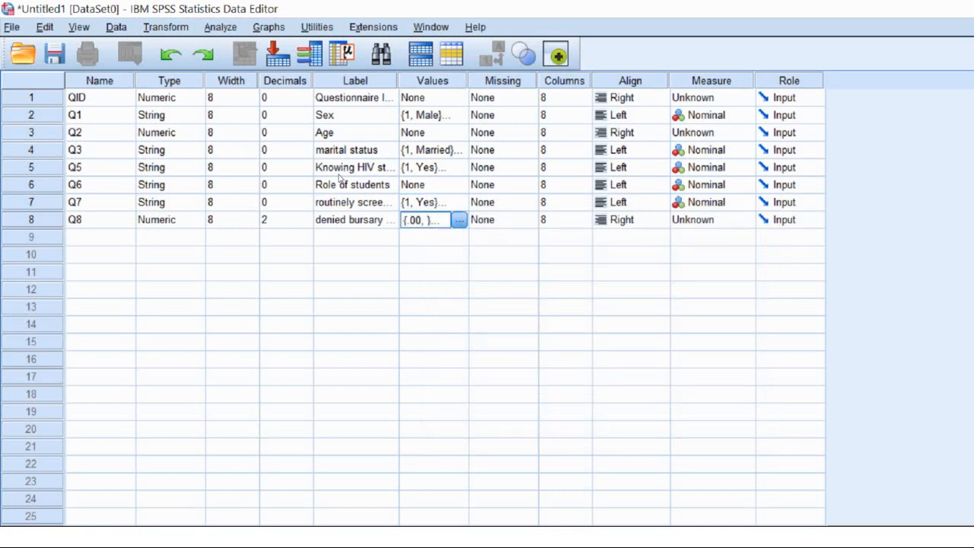
right_click(424, 218)
click(456, 250)
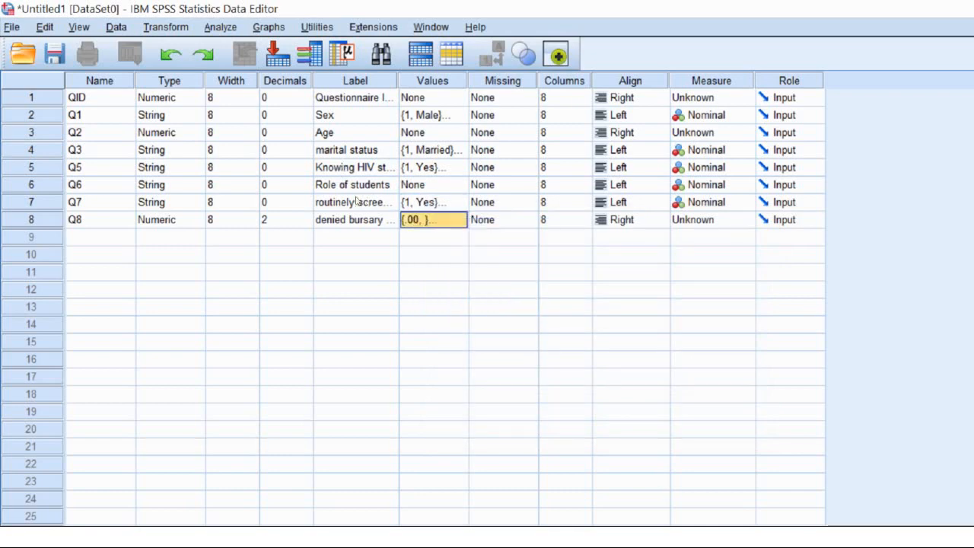
Add a variable named Q9 below Q8
key(Down)
key(Home)
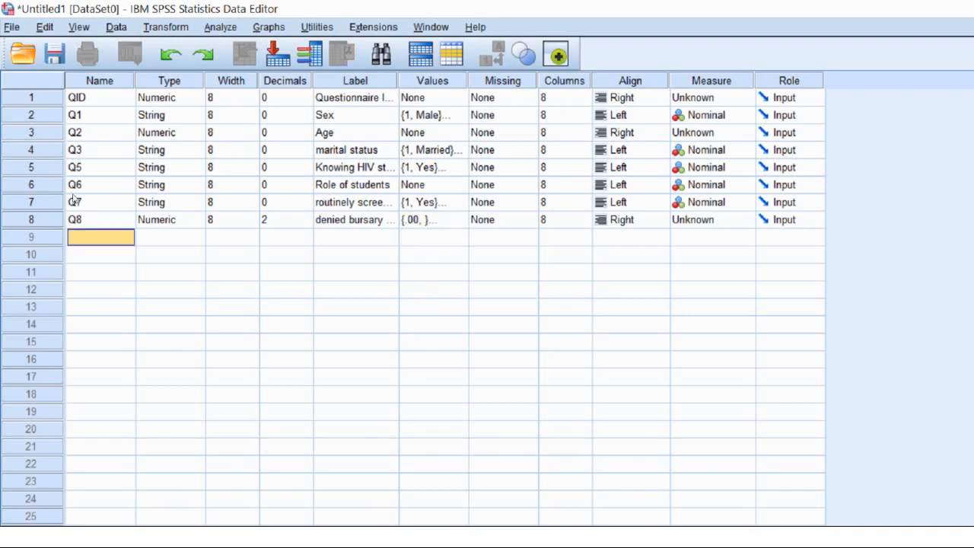
text(Q)
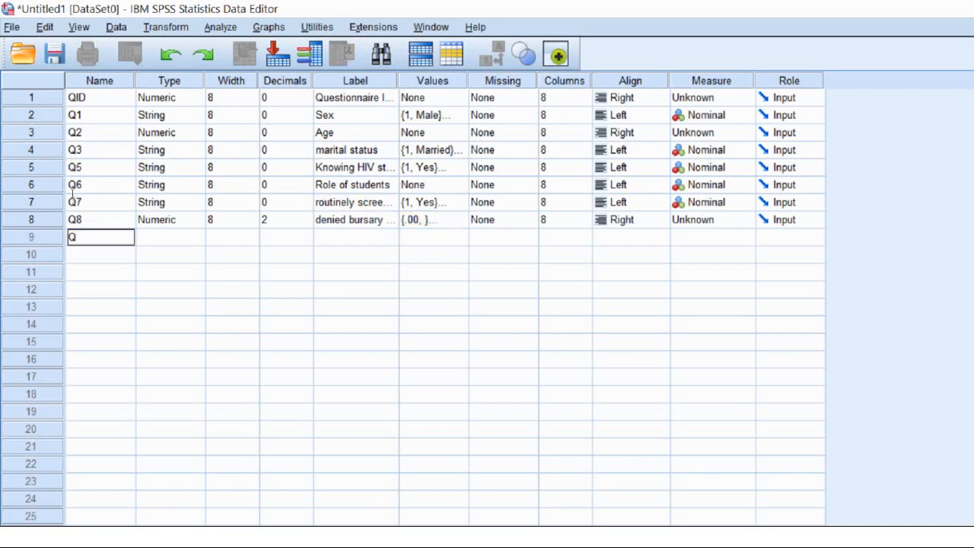
text(9)
key(Tab)
Change the Q8 variable type to String, accepting that its existing value labels are discarded
click(197, 220)
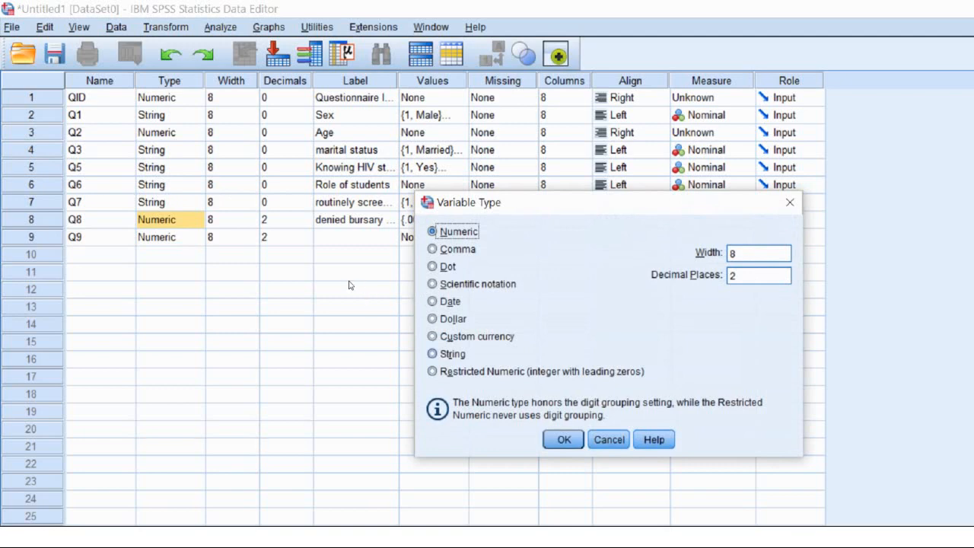
click(452, 353)
key(Return)
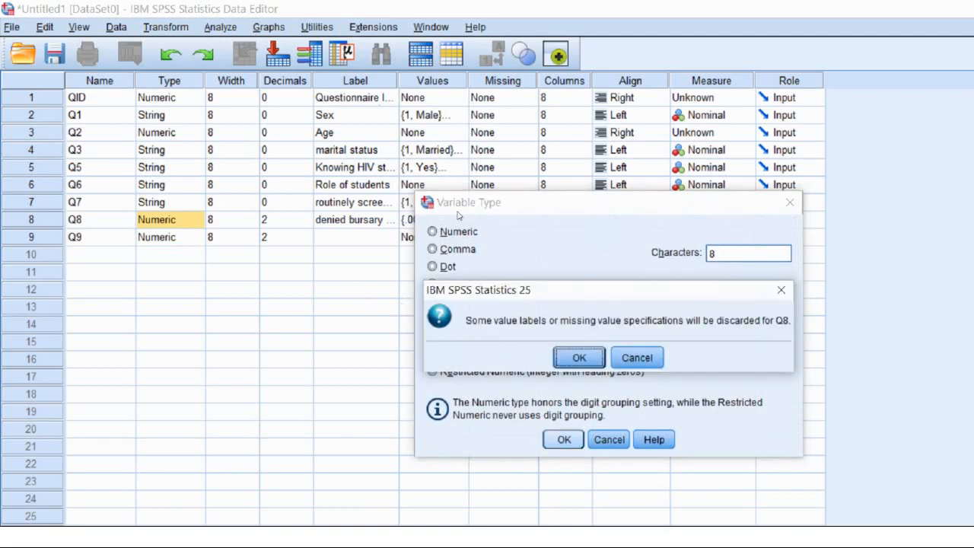
key(Return)
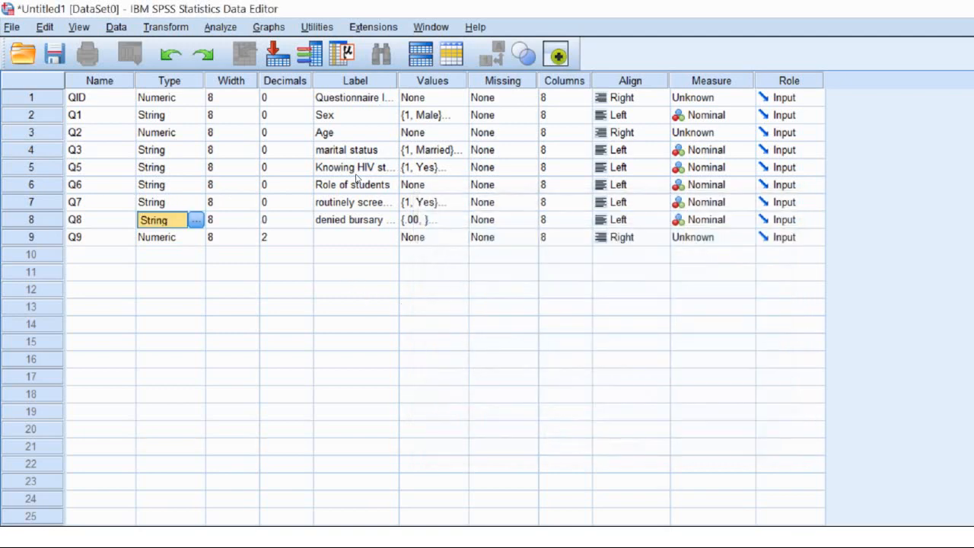
Check the Q7 value labels and copy them (1 = Yes, 2 = No) to the Q8 variable
double_click(422, 203)
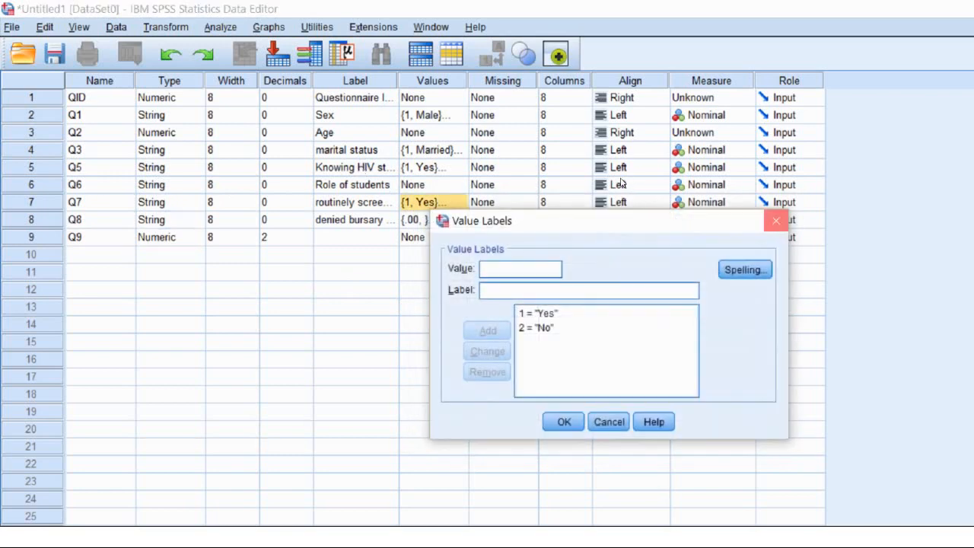
click(776, 221)
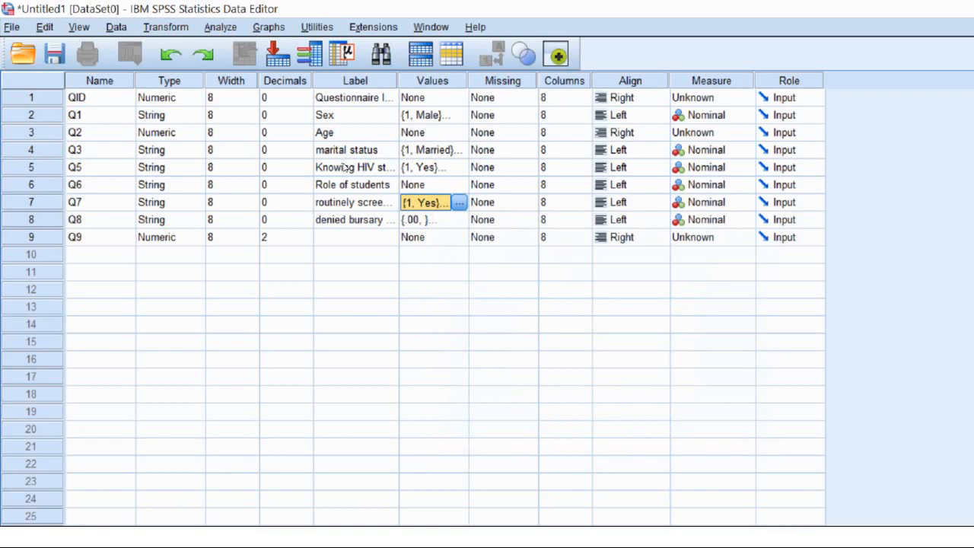
key(Down)
key(ctrl+v)
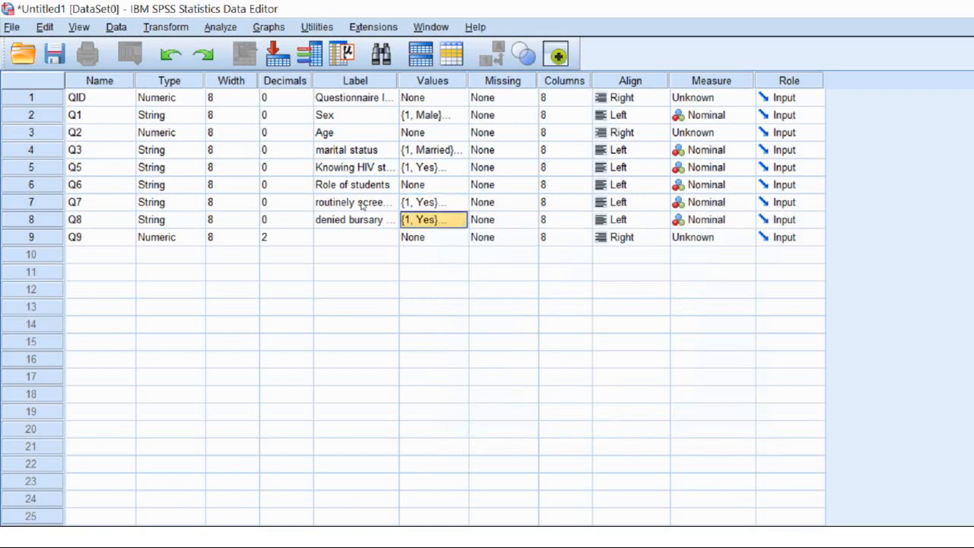
Set the Q9 variable type to String
click(178, 237)
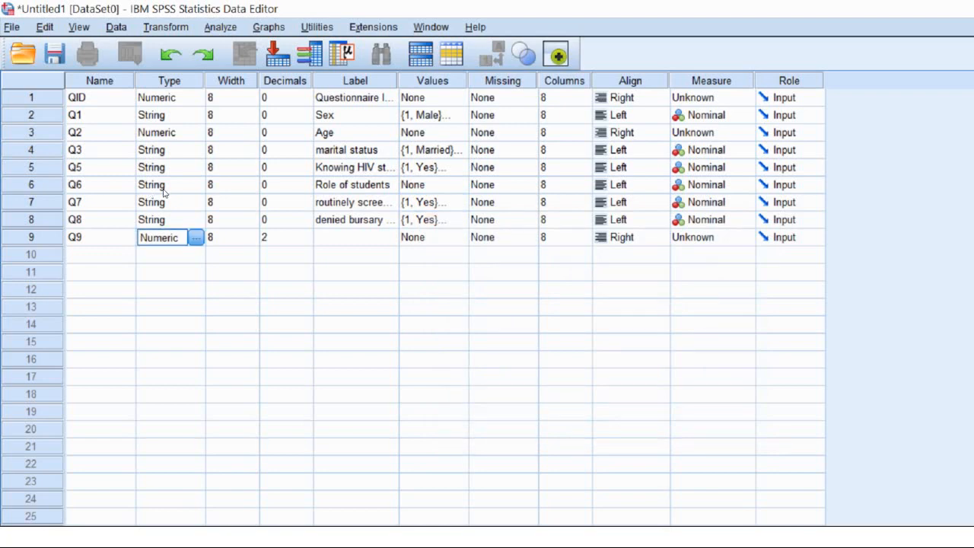
click(195, 238)
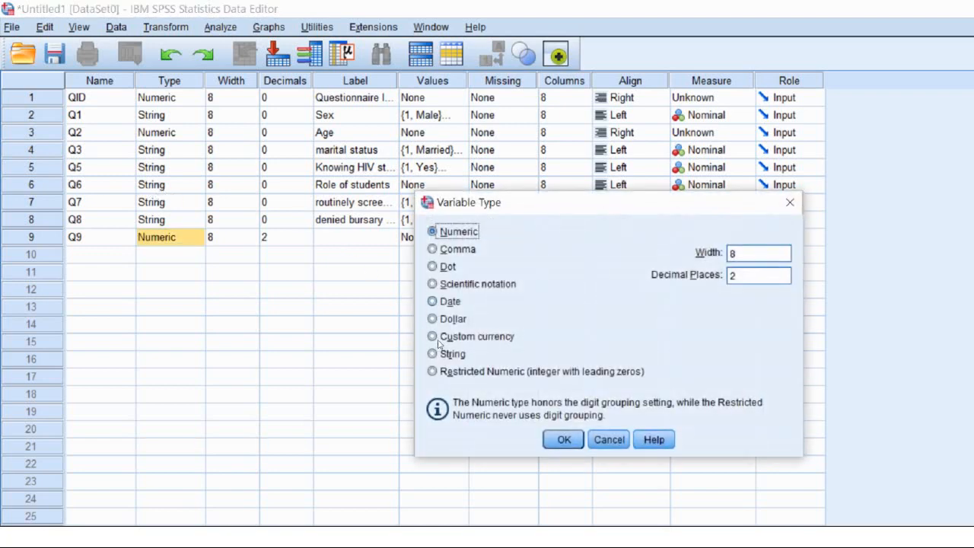
key(Return)
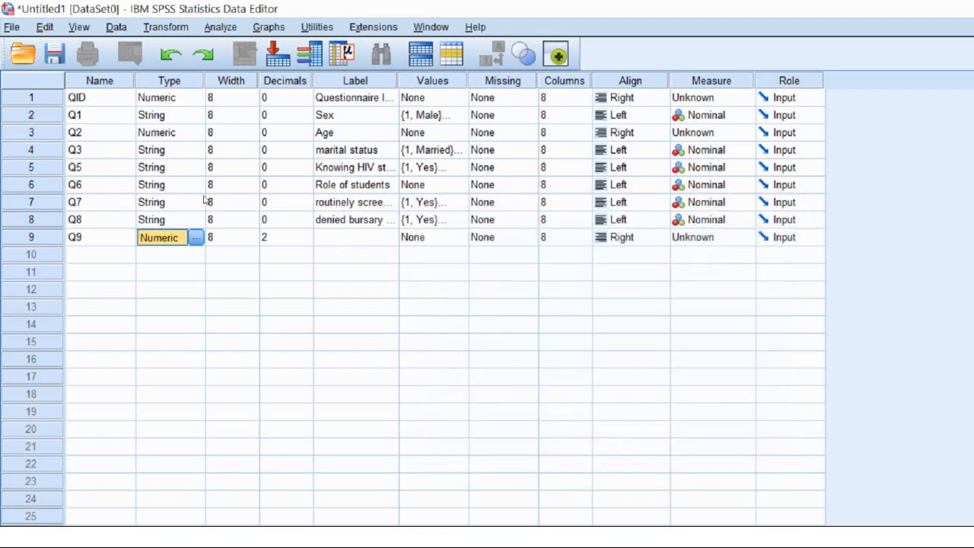
click(195, 237)
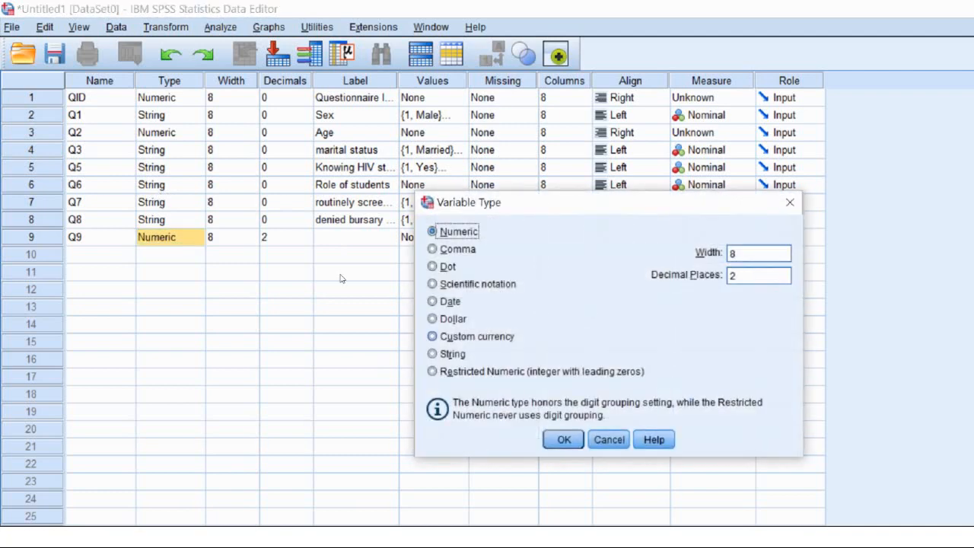
key(alt+r)
key(Return)
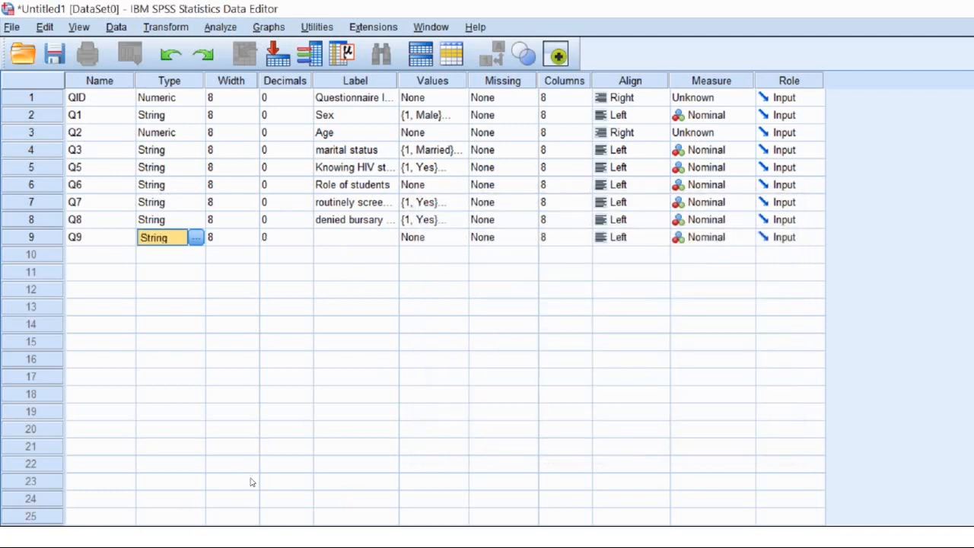
Copy "reveal their HIV" from question 9 of the Word questionnaire and paste it as the Q9 variable's label in SPSS
key(alt+Tab)
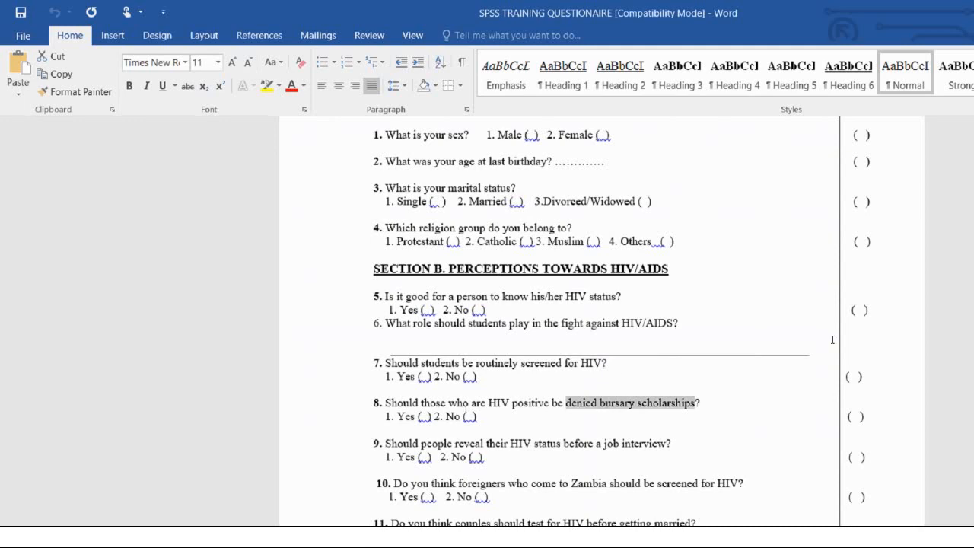
scroll(973, 393, down, 1)
scroll(973, 392, down, 3)
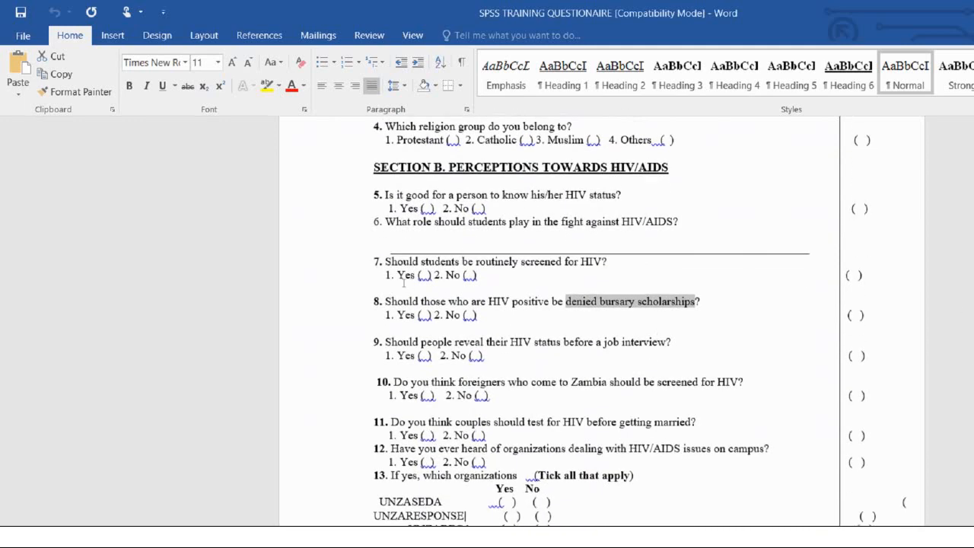
drag(534, 341, 454, 342)
key(ctrl+c)
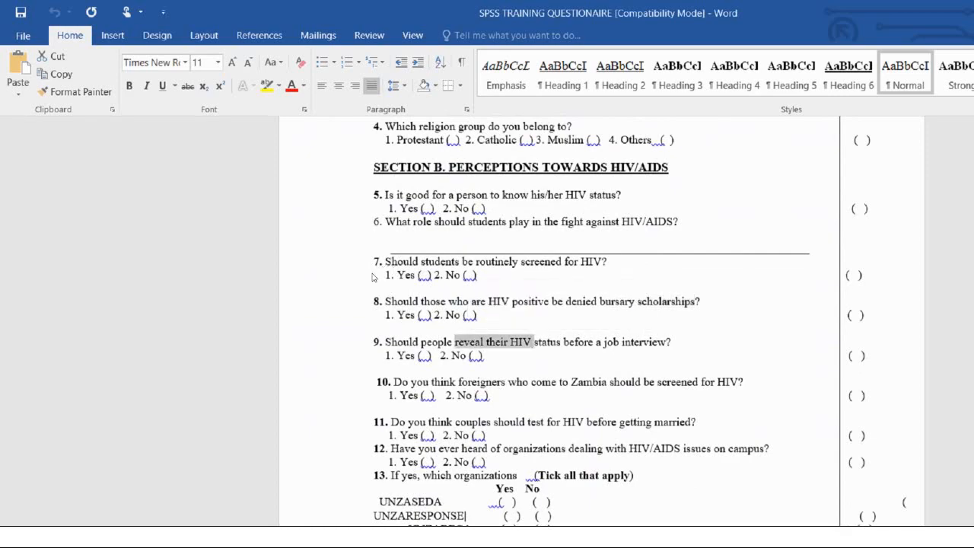
key(alt+Tab)
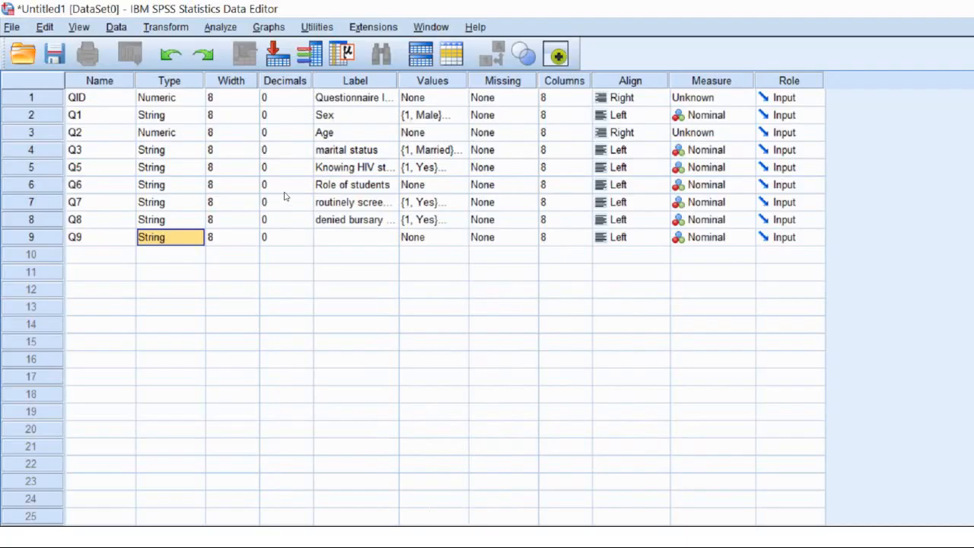
key(Right)
key(Right)
key(Right)
key(ctrl+v)
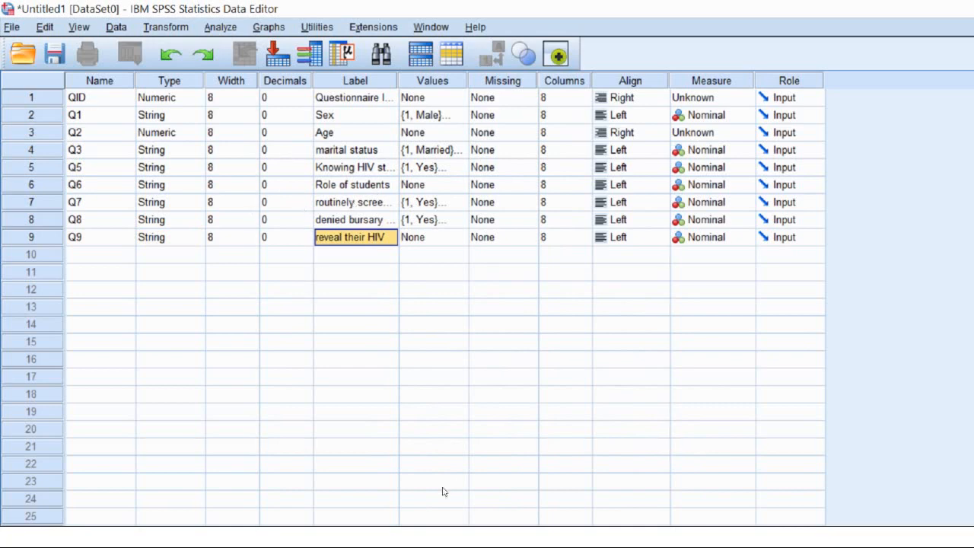
Add a variable named Q10 and label it with "foreigners" copied from question 10 of the Word questionnaire
click(98, 255)
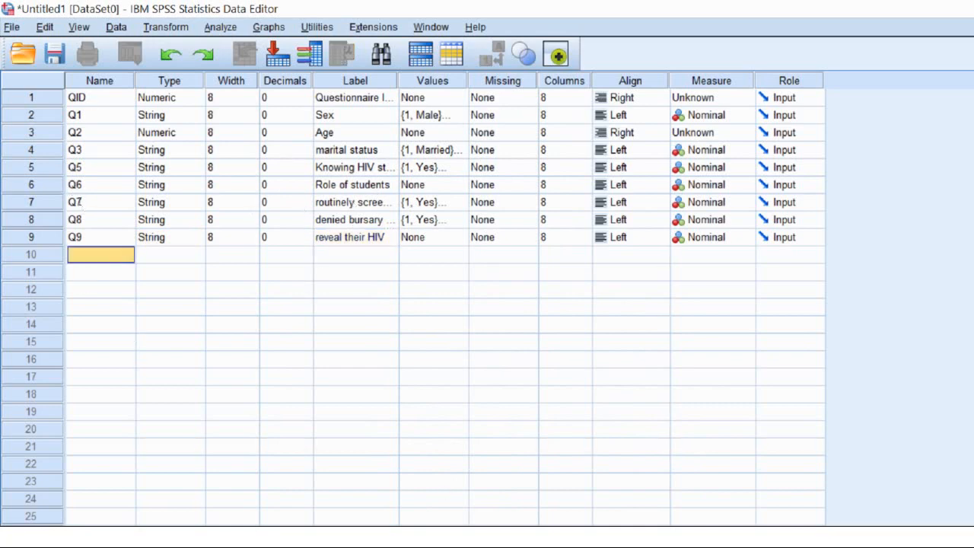
text(Q10)
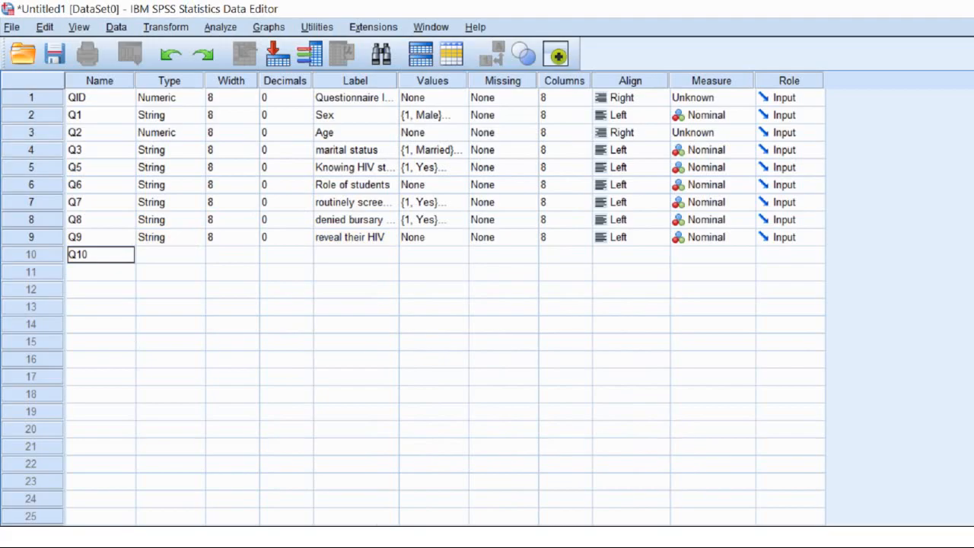
key(alt+Tab)
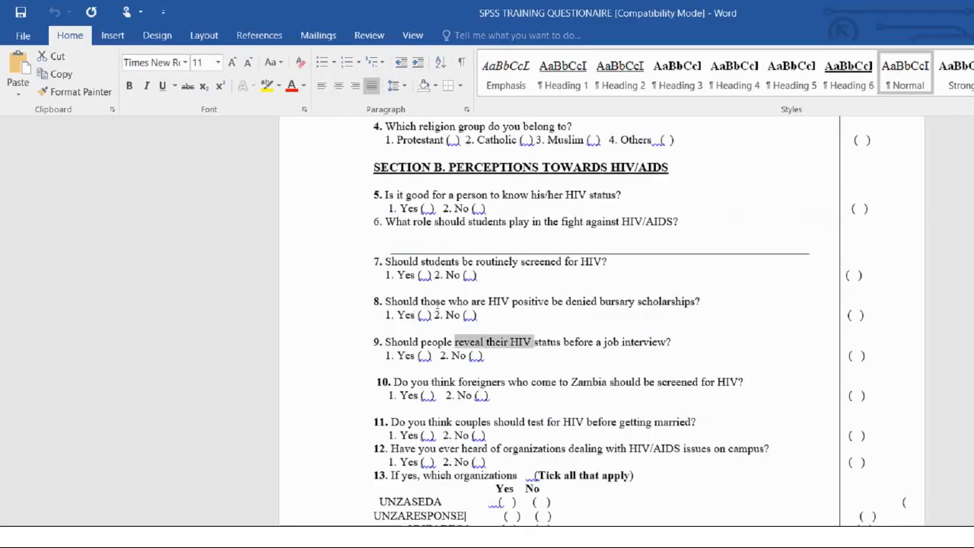
double_click(481, 382)
key(ctrl+c)
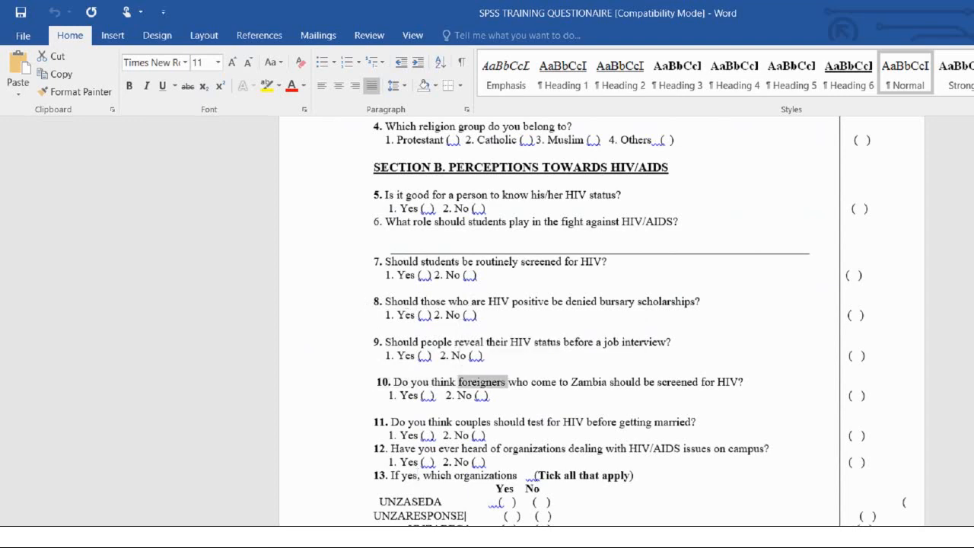
key(alt+Tab)
click(350, 255)
key(ctrl+v)
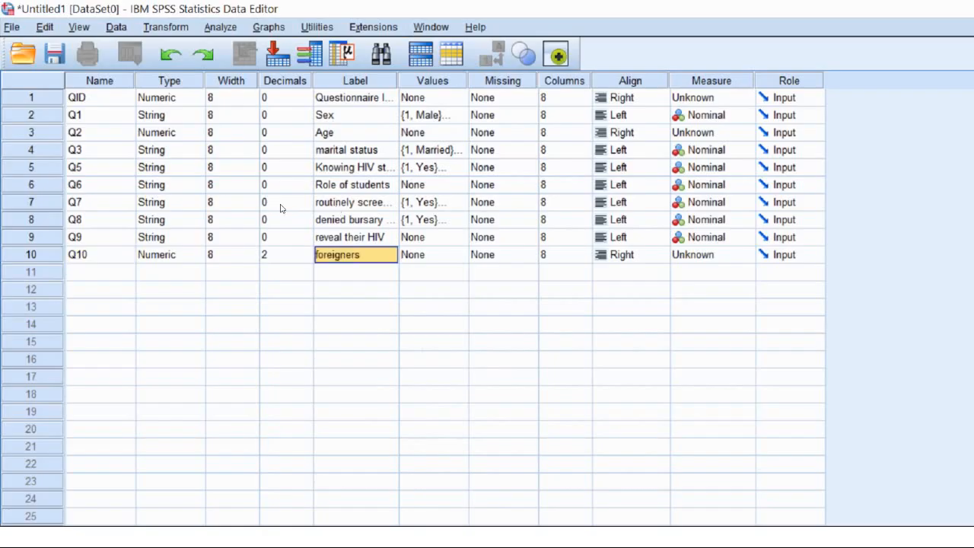
Extend the Q10 label to read "foreigners Screaned"
key(F2)
text(S)
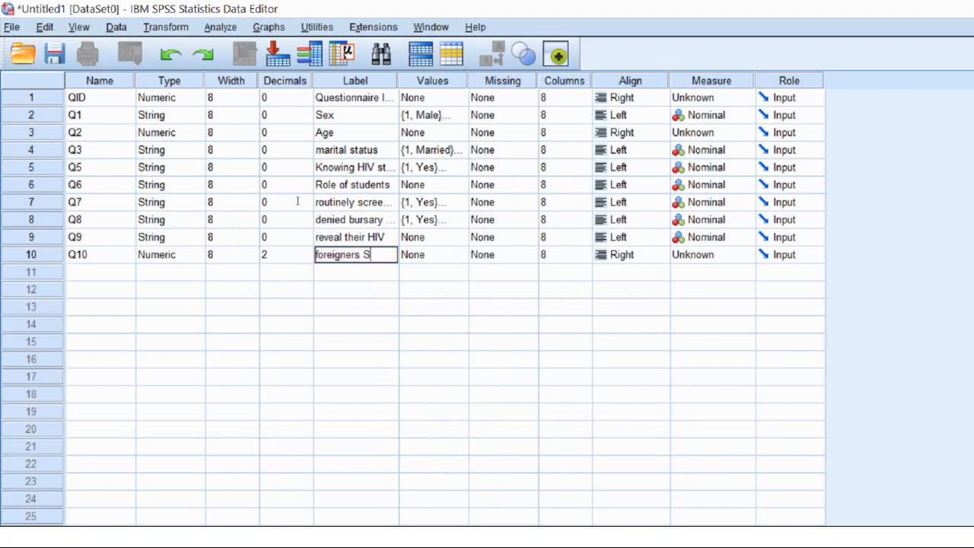
text(creened)
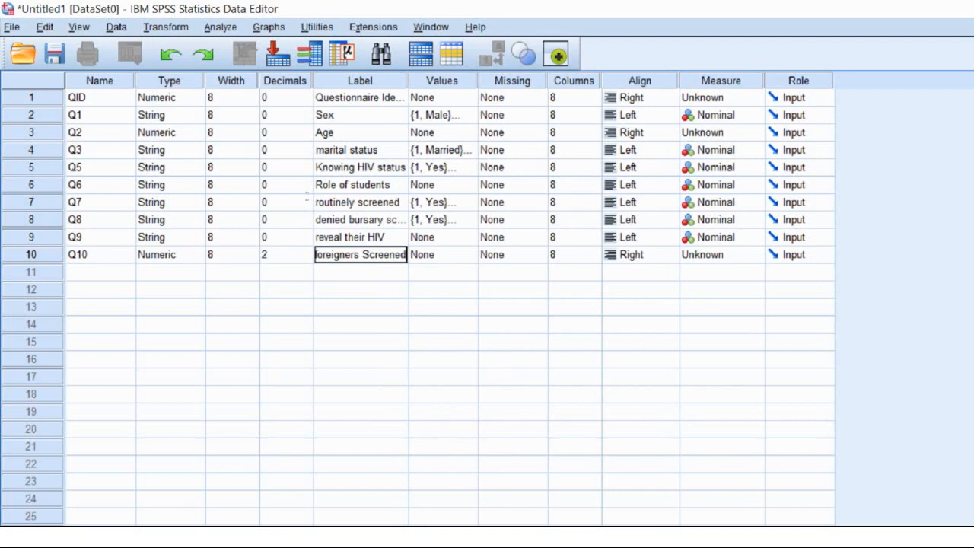
key(Left)
key(Left)
key(Left)
key(BackSpace)
text(a)
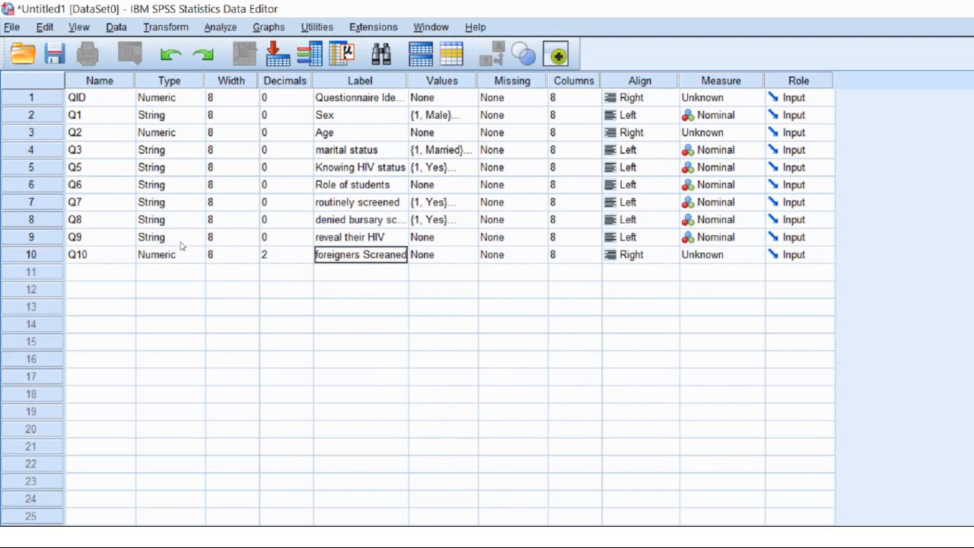
key(Return)
Add a variable named Q11 below Q10 and set the Q10 variable type to String
text(Q)
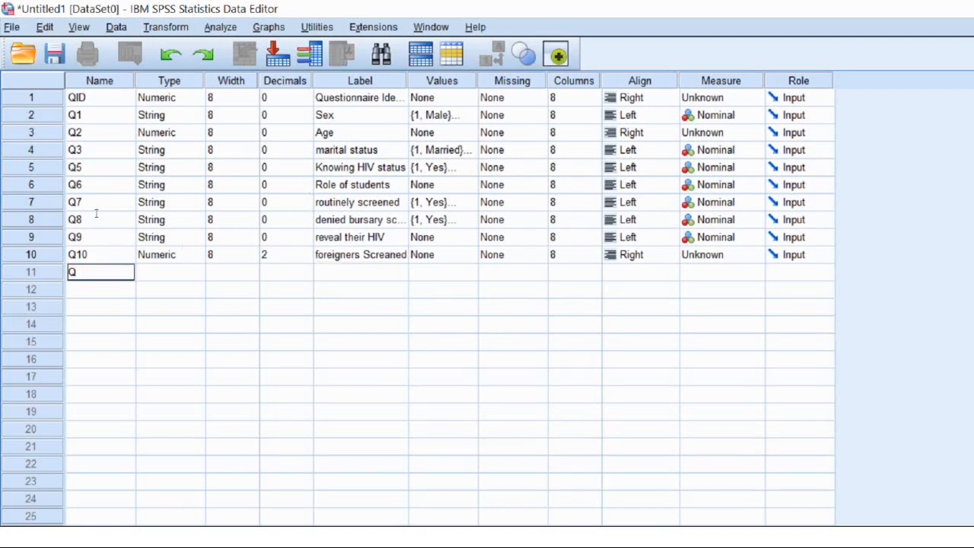
text(11)
click(173, 272)
click(190, 255)
click(196, 255)
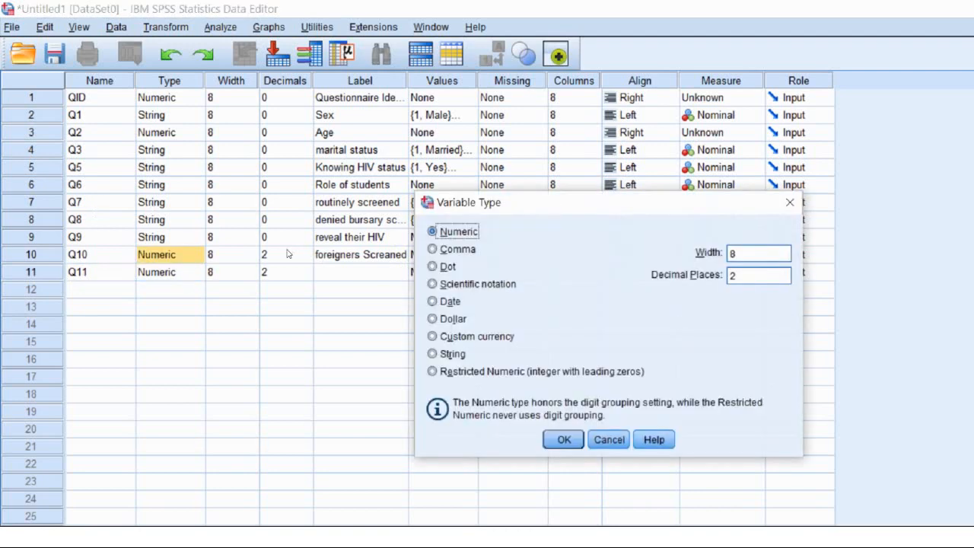
click(441, 353)
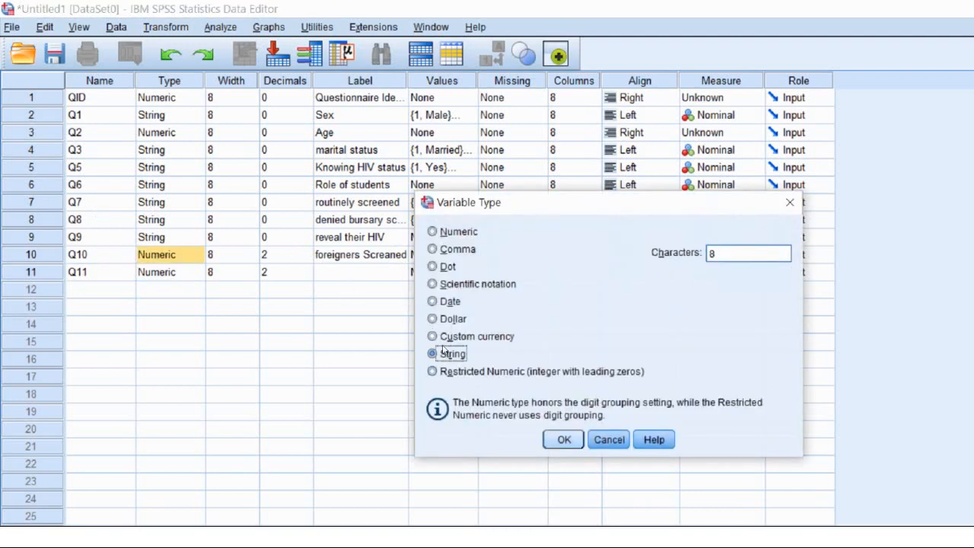
key(Return)
Set the Q11 variable type to String
key(Down)
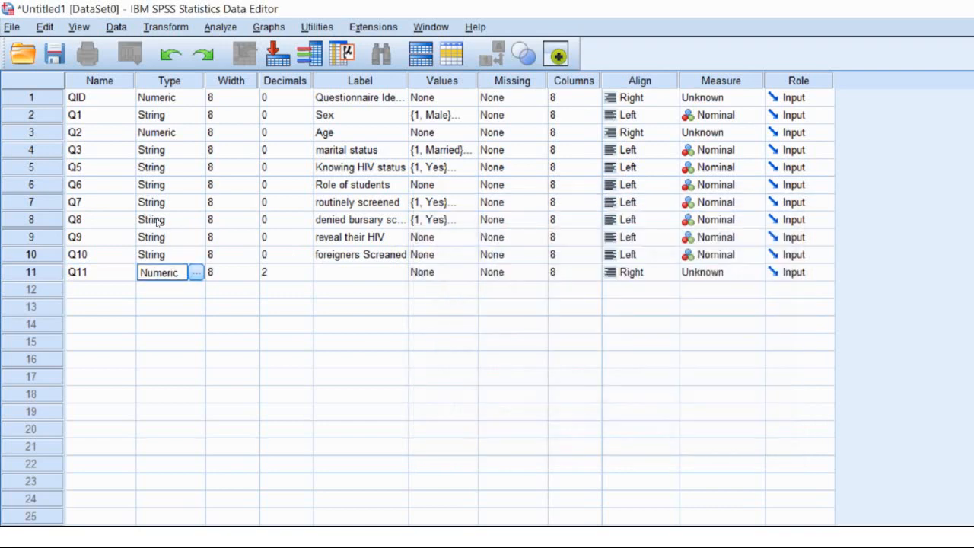
click(196, 273)
click(431, 353)
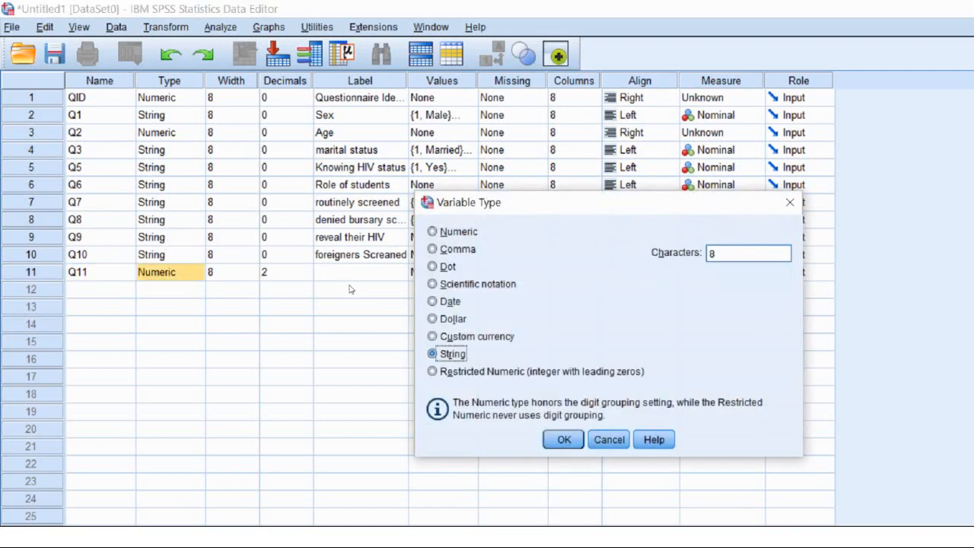
click(563, 439)
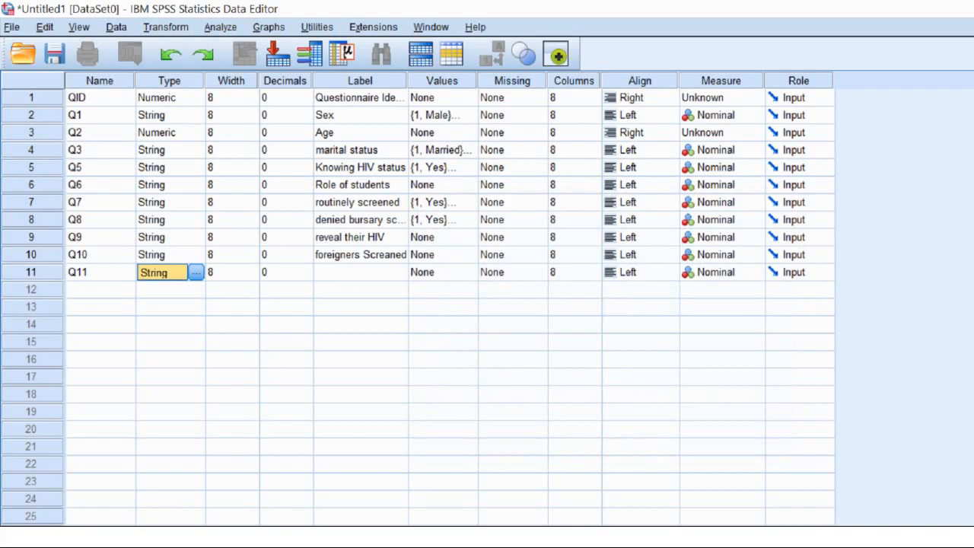
Copy "couples" from question 11 of the Word questionnaire and paste it as the Q11 variable's label in SPSS
key(alt+Tab)
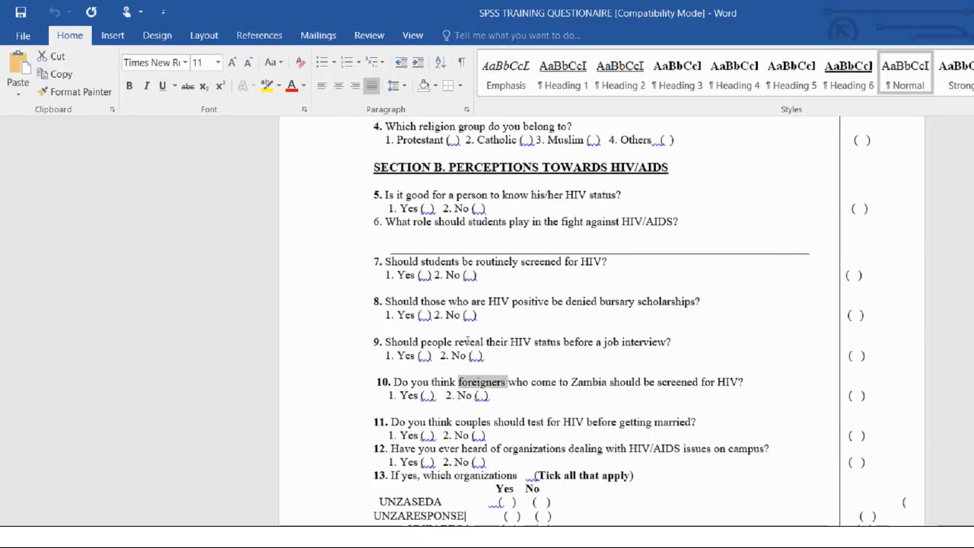
double_click(466, 327)
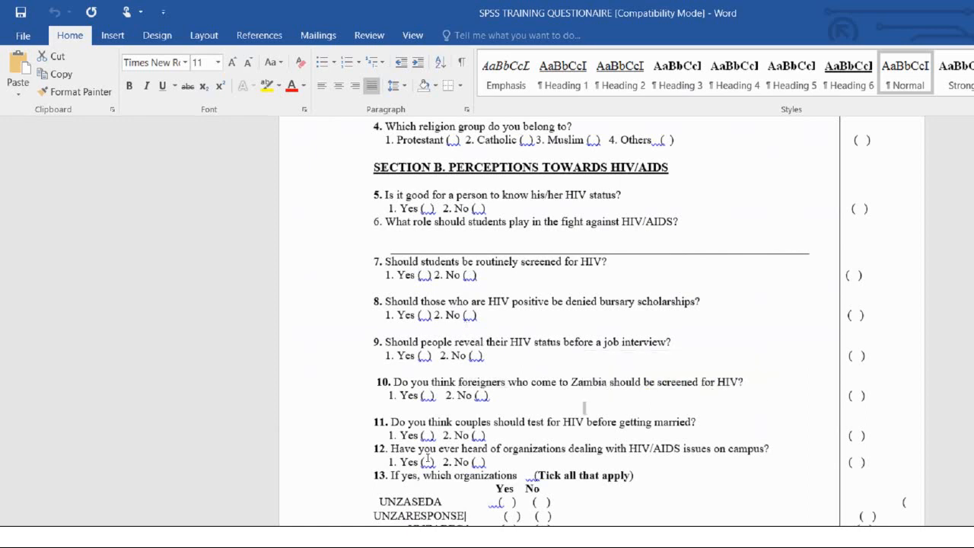
drag(371, 335, 393, 337)
key(ctrl+c)
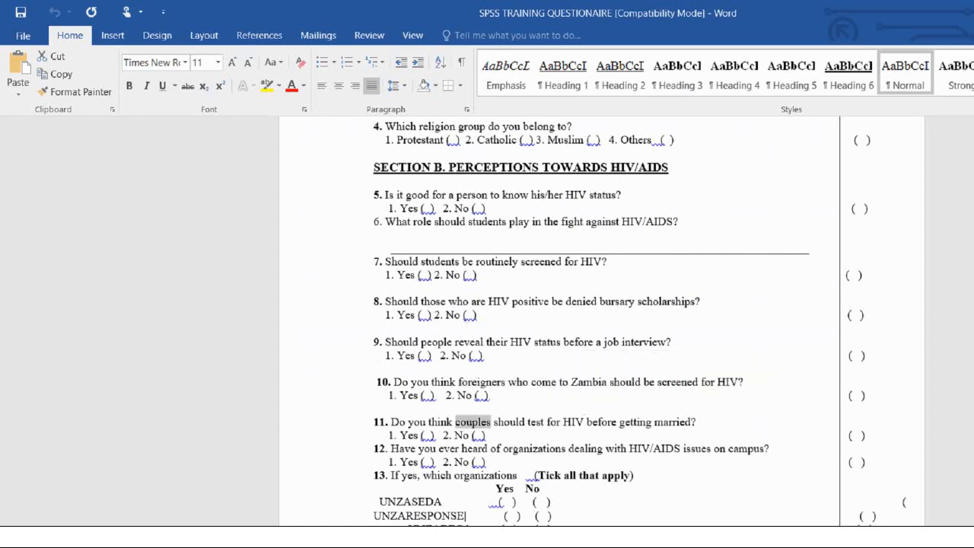
key(alt+Tab)
click(263, 220)
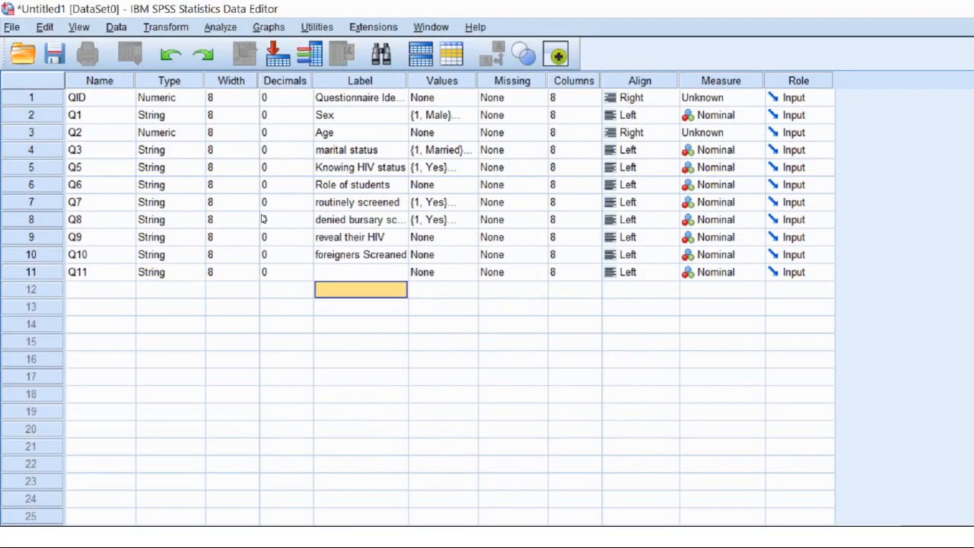
key(Up)
key(ctrl+v)
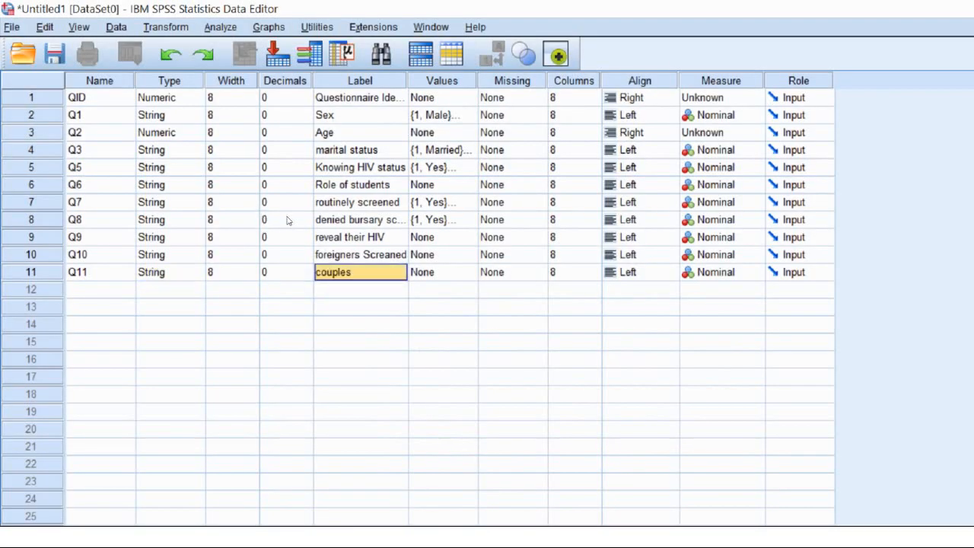
Extend the Q11 label to read "couples Testing"
key(F2)
text(Test)
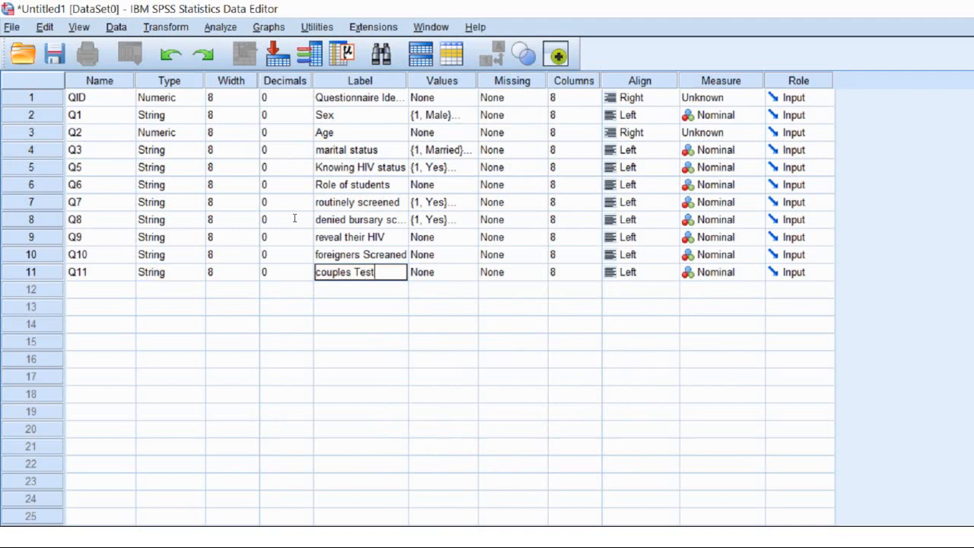
text(ing)
click(435, 324)
Add a variable named Q12 below Q11 and set its type to String
click(101, 307)
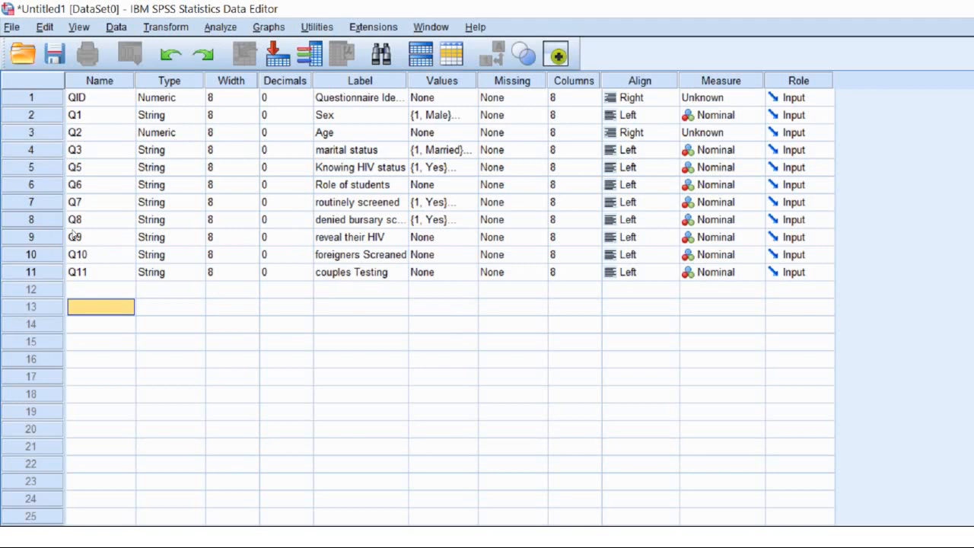
key(Up)
text(Q12)
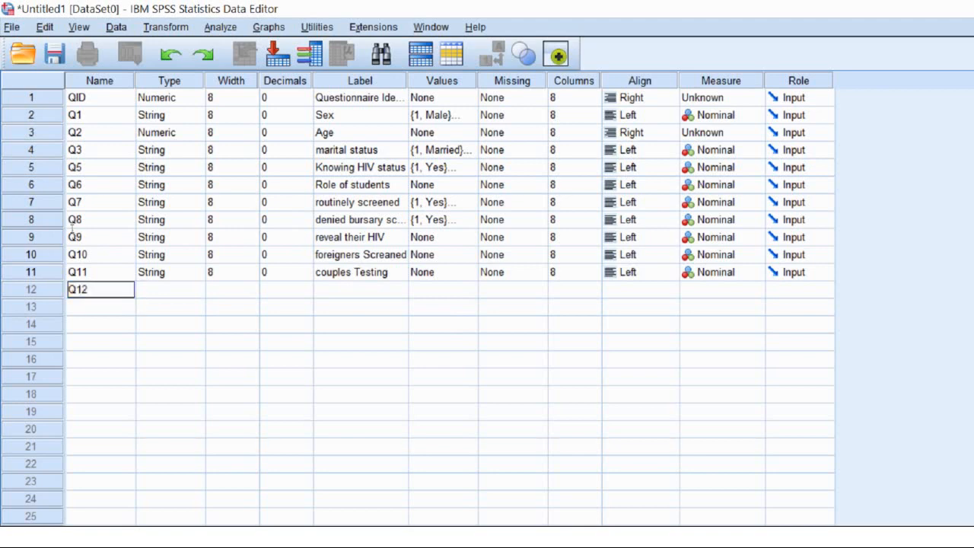
click(156, 290)
click(198, 289)
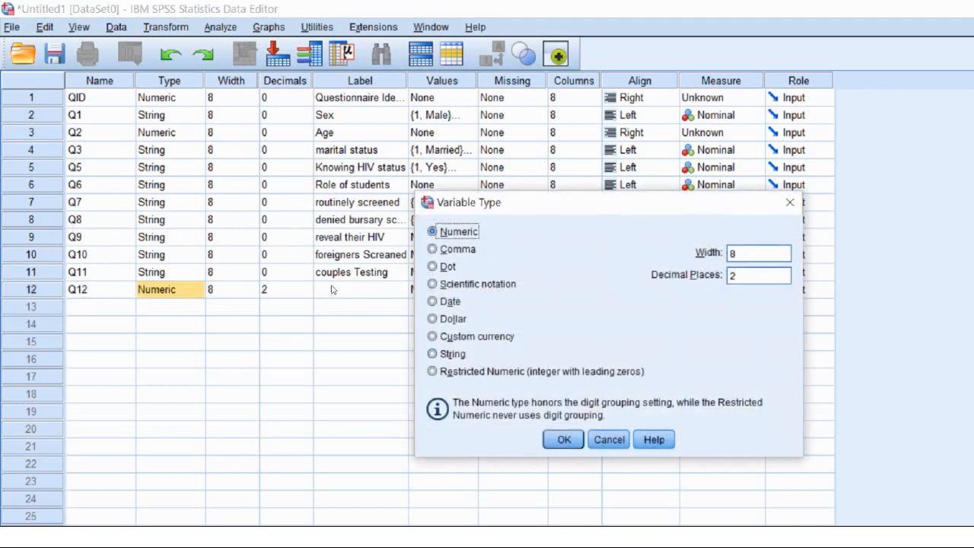
key(alt+r)
key(Return)
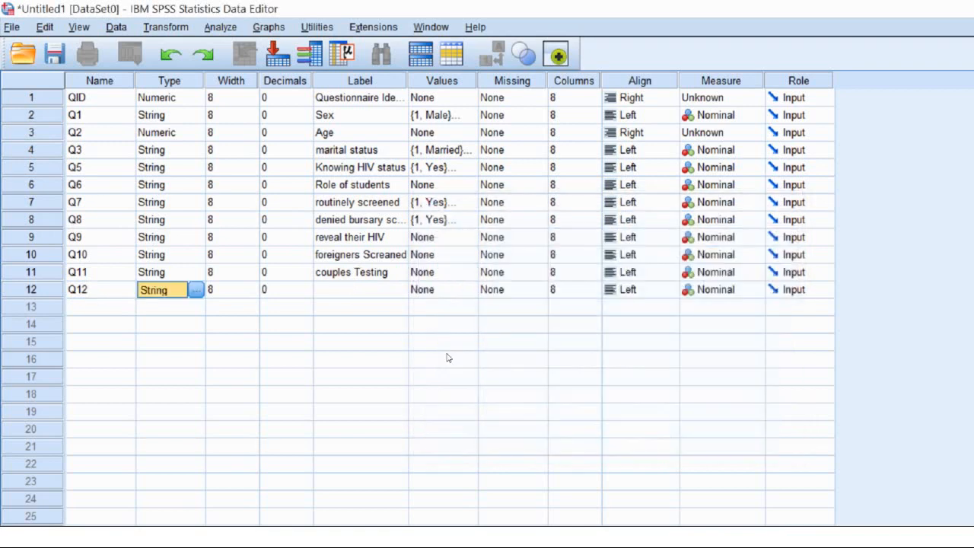
Label the Q12 variable "Heard of organisations"
key(Tab)
key(Tab)
key(Tab)
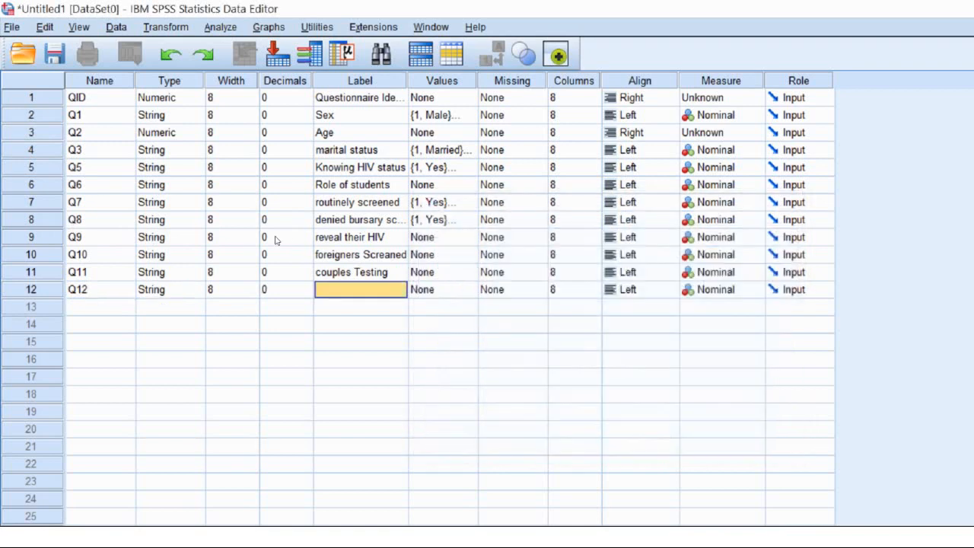
text(P)
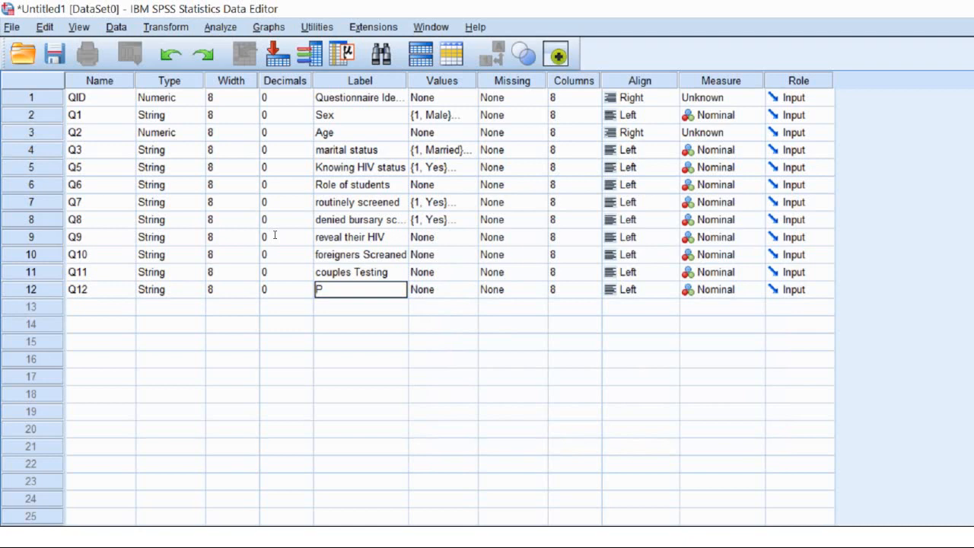
key(BackSpace)
text(Heard p)
key(BackSpace)
text(of organisatio)
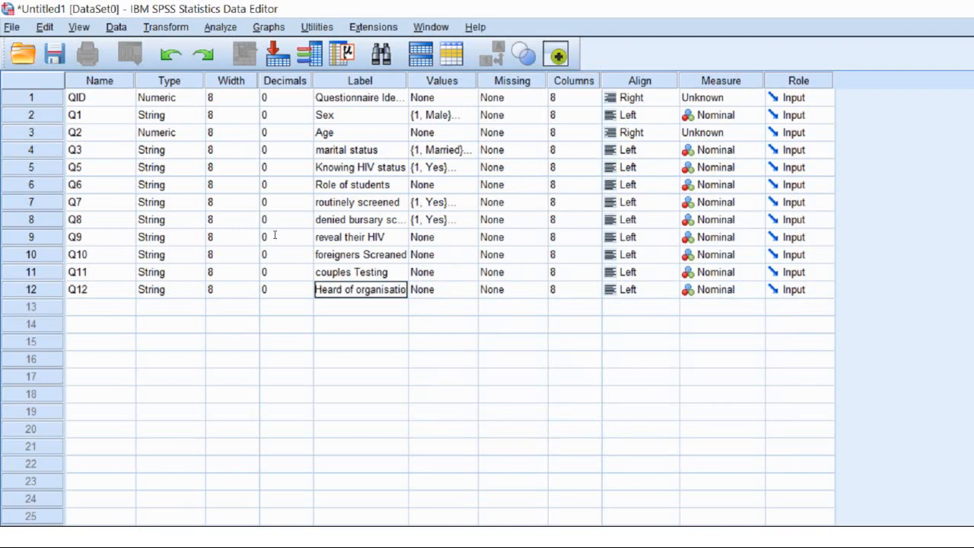
text(ns)
key(Return)
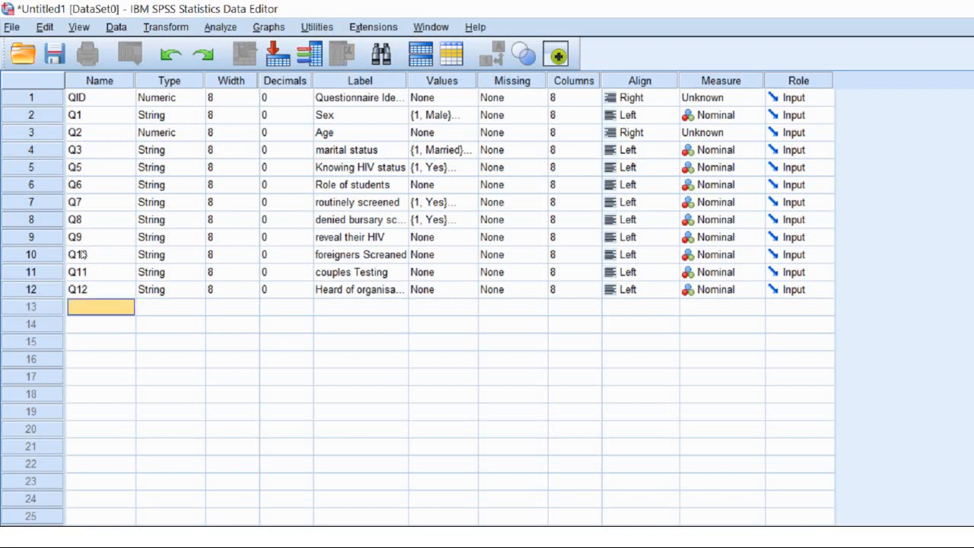
Add a variable named Q13A below Q12
text(Q)
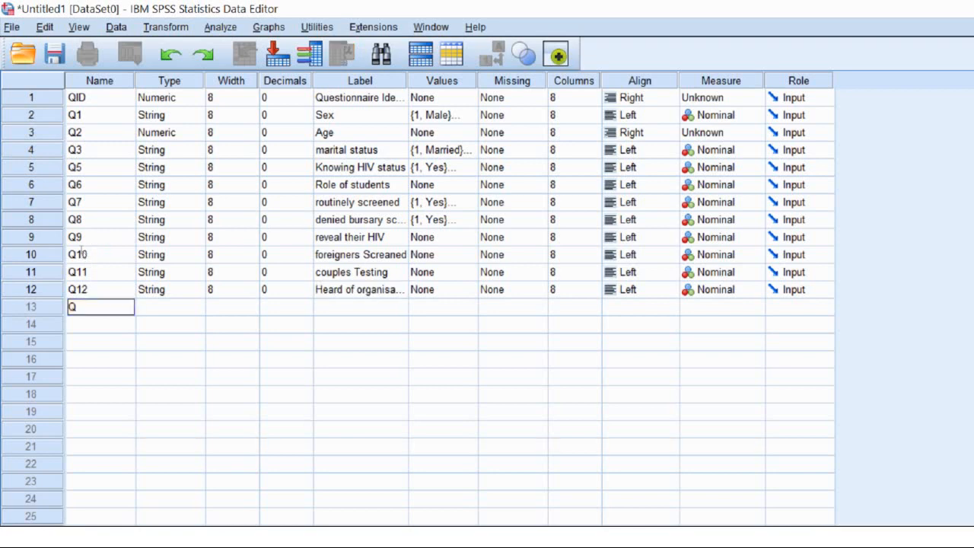
text(13A)
key(Return)
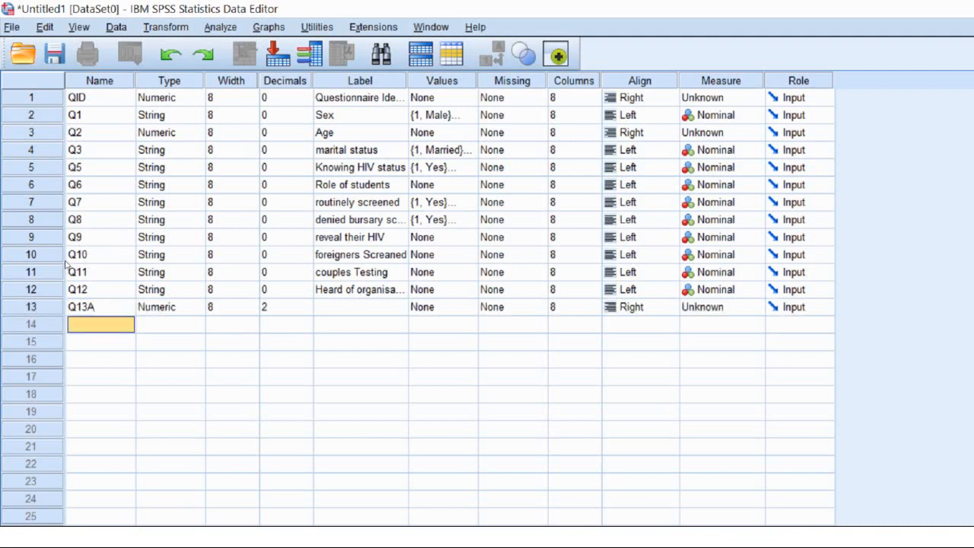
Add three variables named Q13b, Q13c and Q13d below Q13A, leaving their variable type at the default
text(Q13)
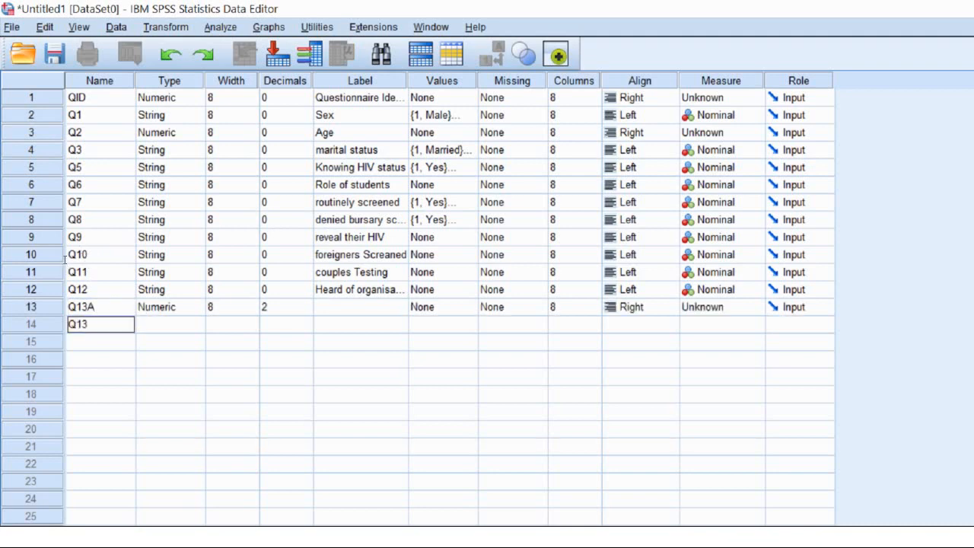
text(b)
key(Return)
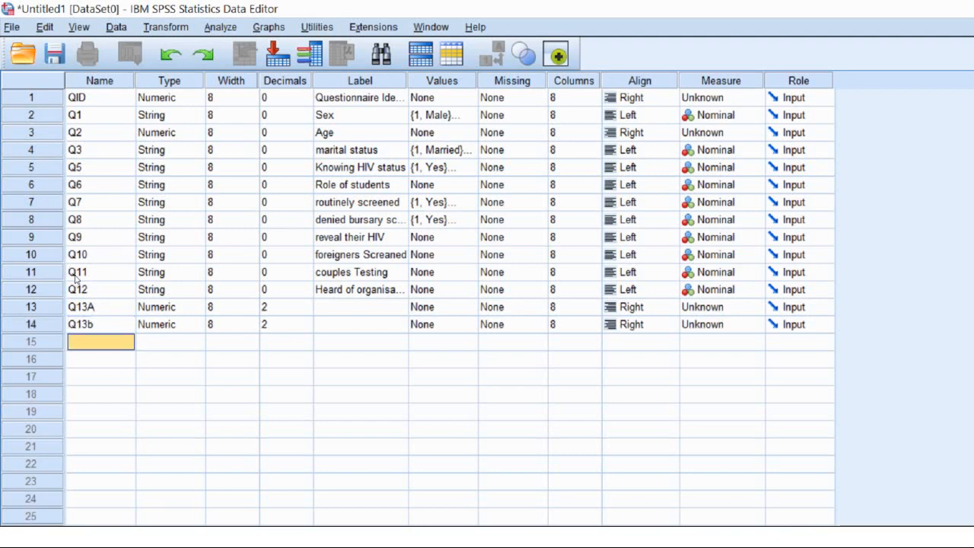
text(Q13)
text(c)
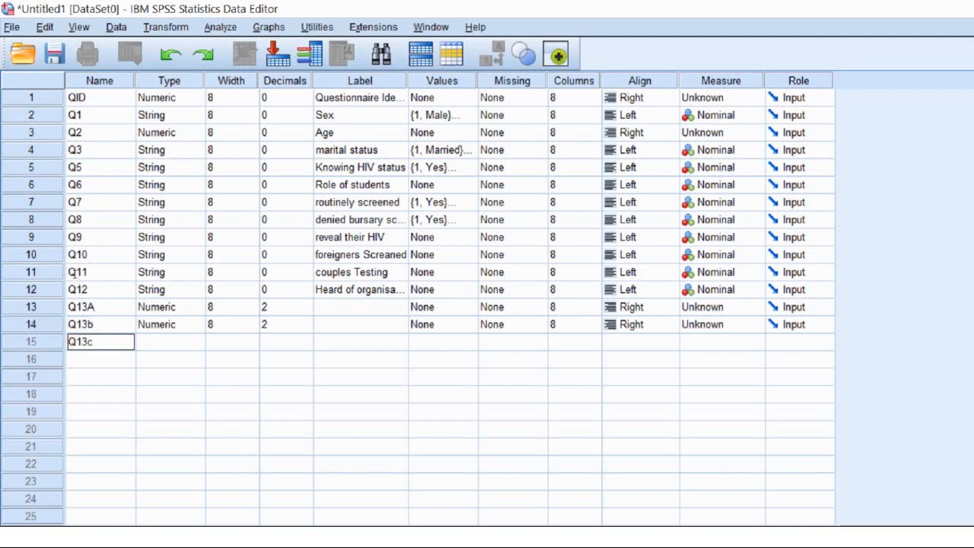
key(Return)
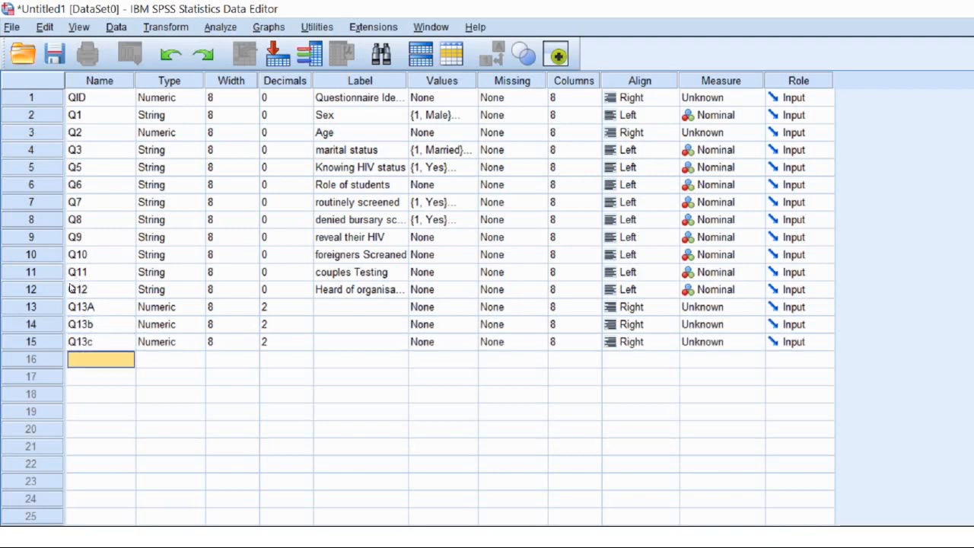
text(Q13)
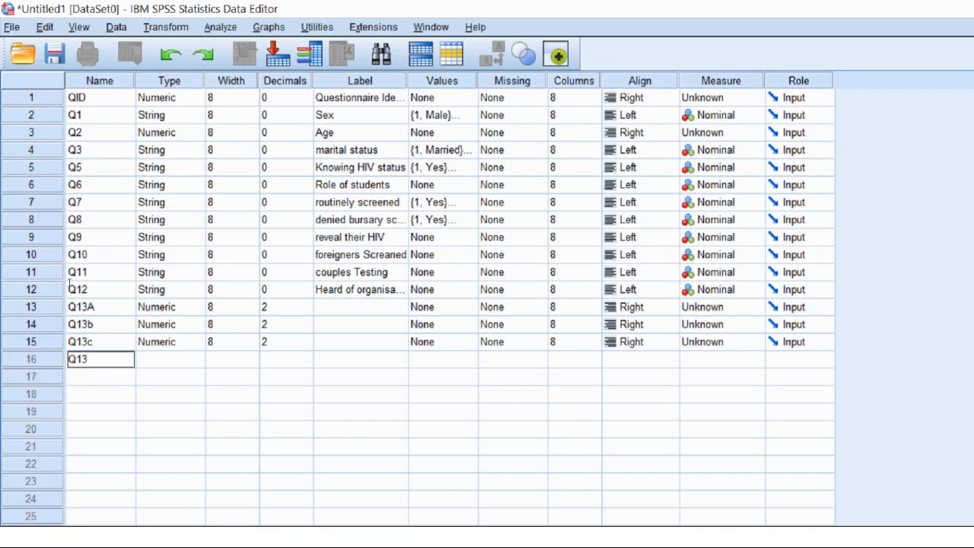
text(d)
key(Tab)
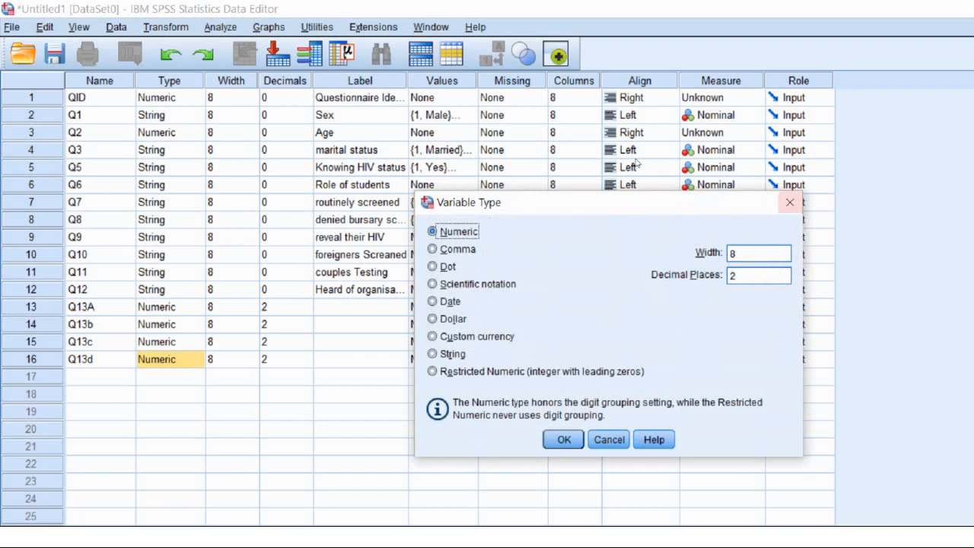
click(788, 203)
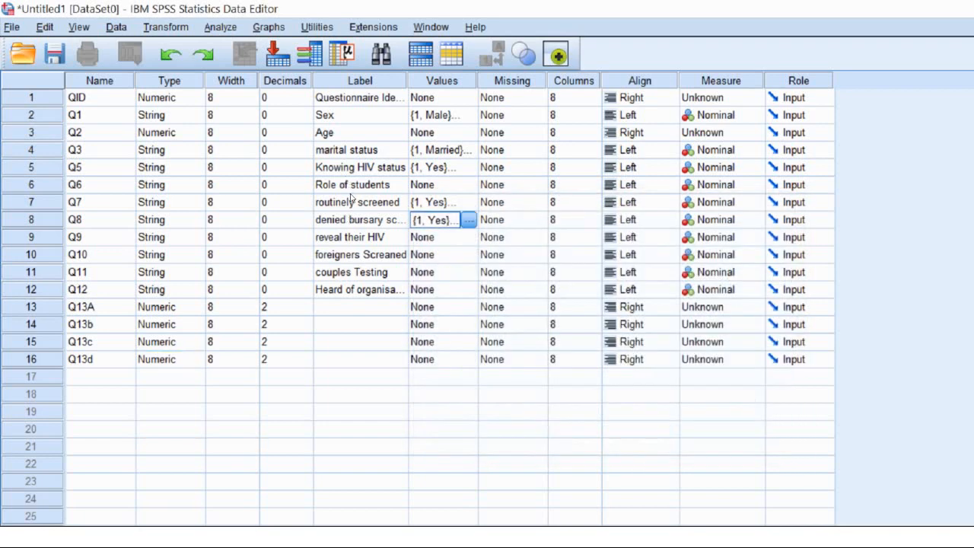
Copy the Yes/No value labels of Q8 to the variables Q9, Q10, Q11 and Q12
key(Down)
text({1, Yes}...)
key(Down)
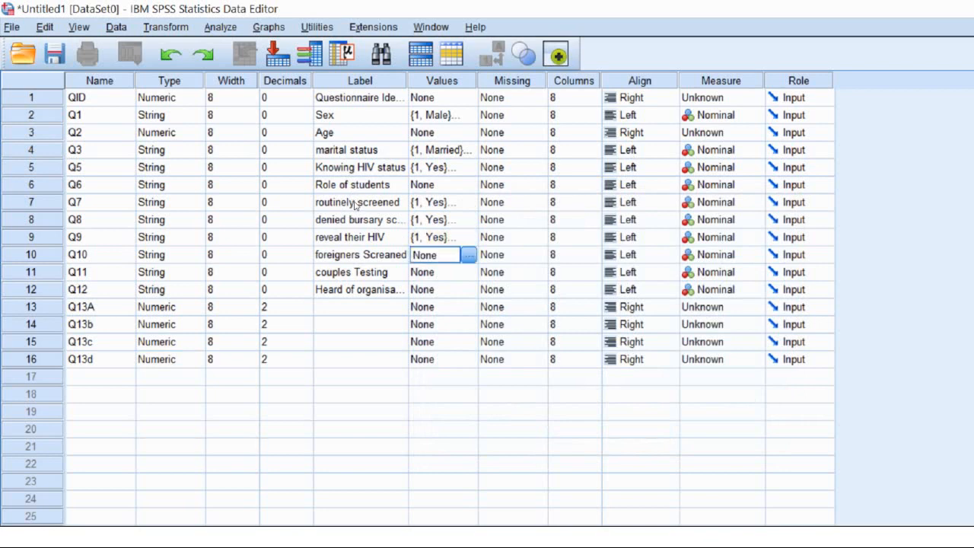
key(ctrl+v)
key(Down)
key(ctrl+v)
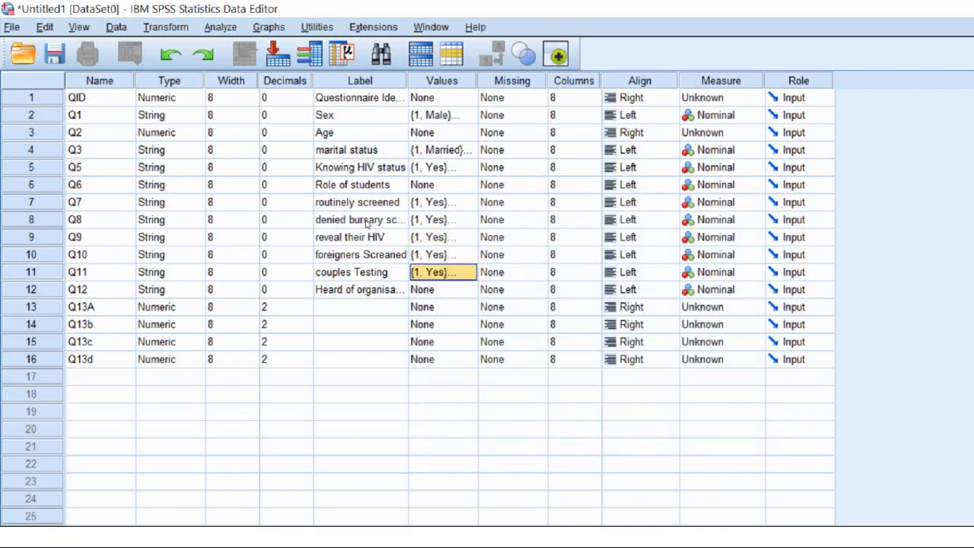
key(Down)
text({1, Yes}...)
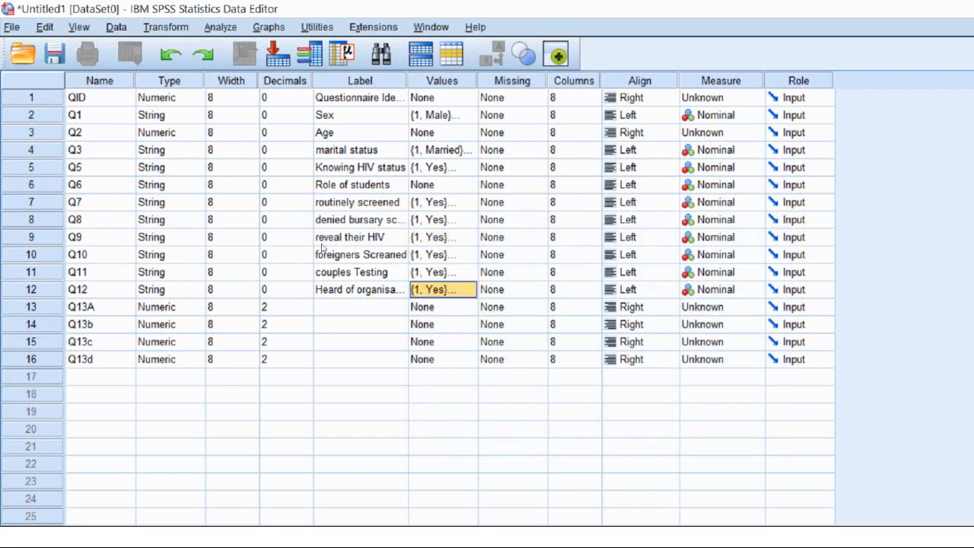
Label the Q13A variable "UNZASEDA" and the Q13b variable "UNZAPOPSA"
key(Down)
key(Left)
text(UNA)
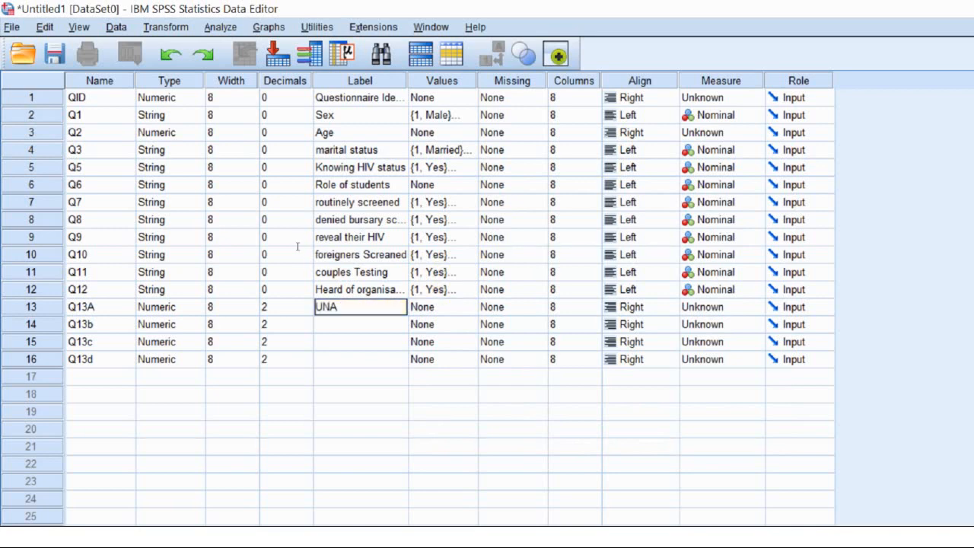
key(BackSpace)
text(ZASEDA)
key(Return)
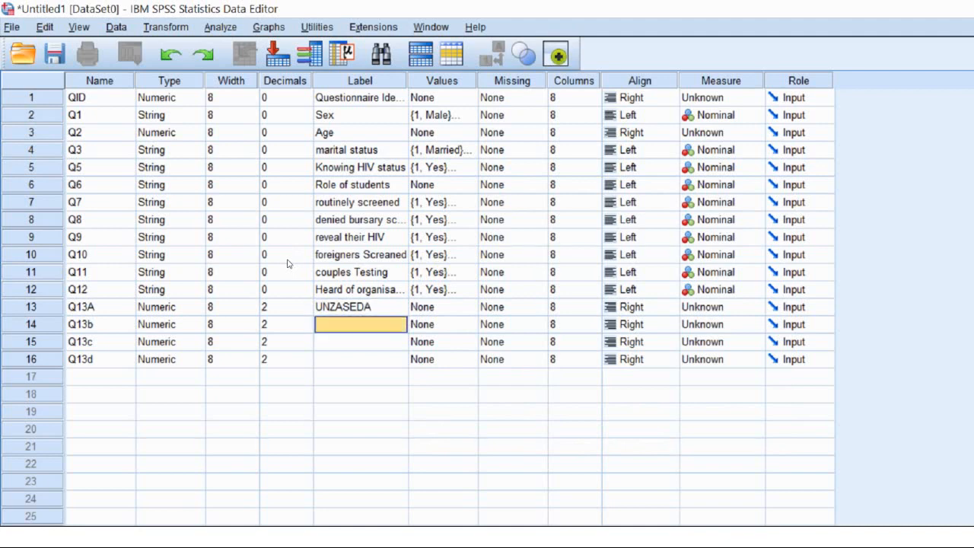
text(UNZA)
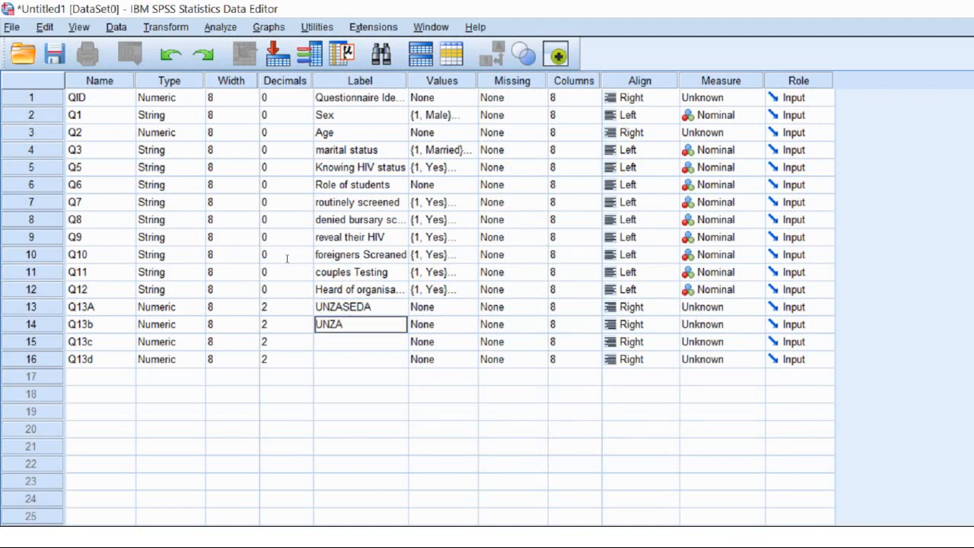
text(POPSA)
key(Return)
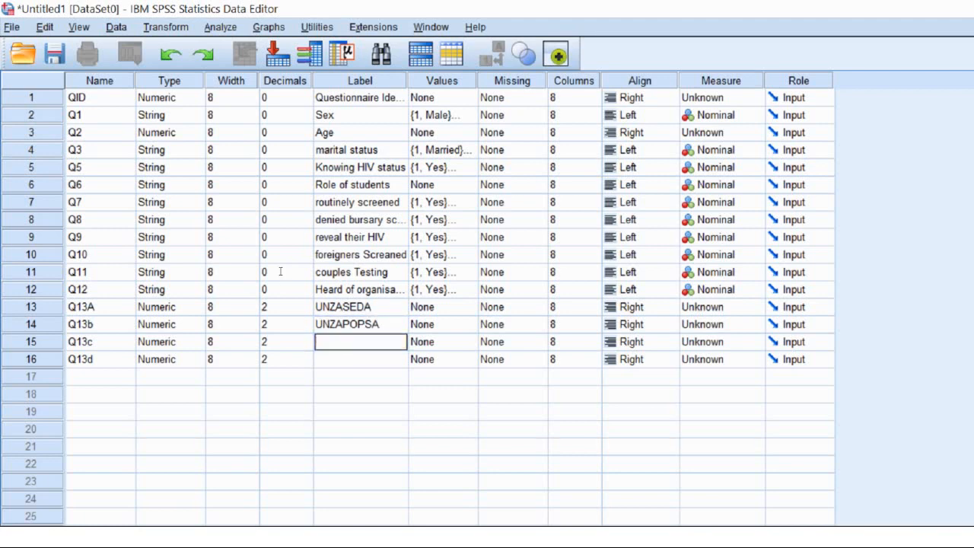
Label Q13c "UNZARESPONSE" and Q13d "UNZABECA", and check the organisation names under question 13 of the Word questionnaire
text(UNZARESPONSE)
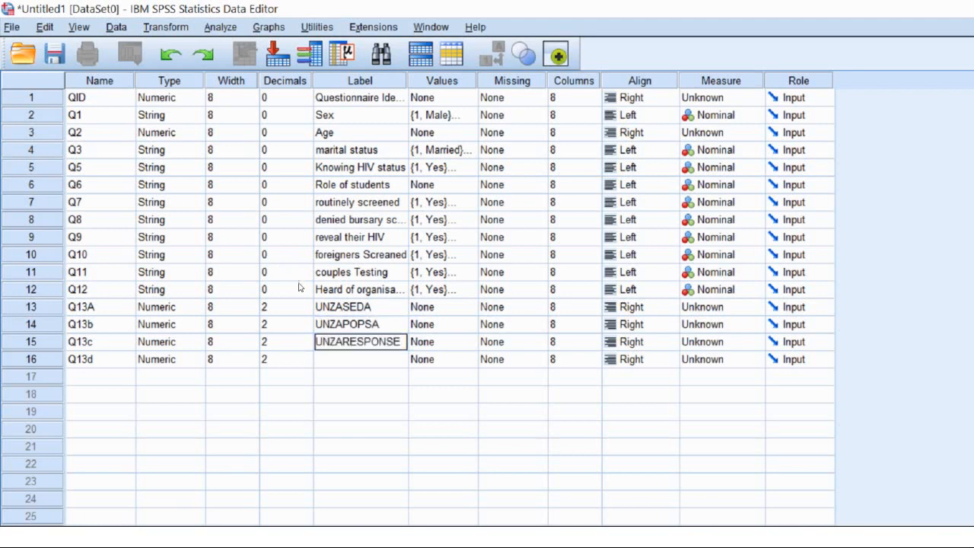
key(Return)
text(UNZABE)
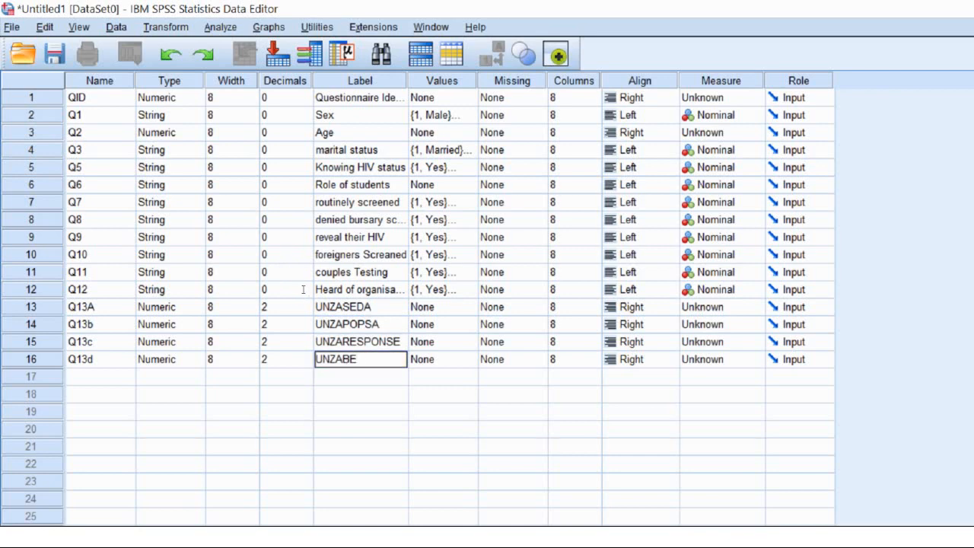
text(CA)
click(343, 538)
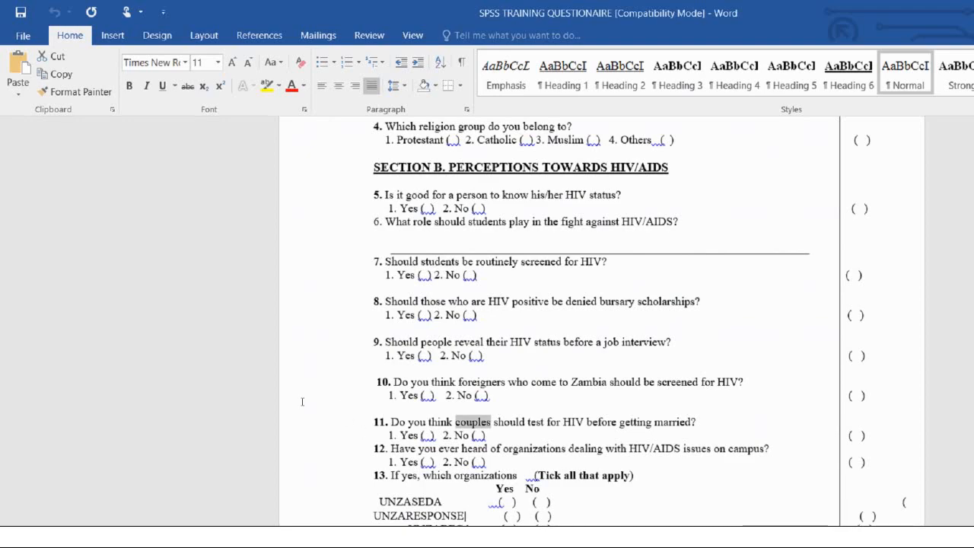
click(298, 497)
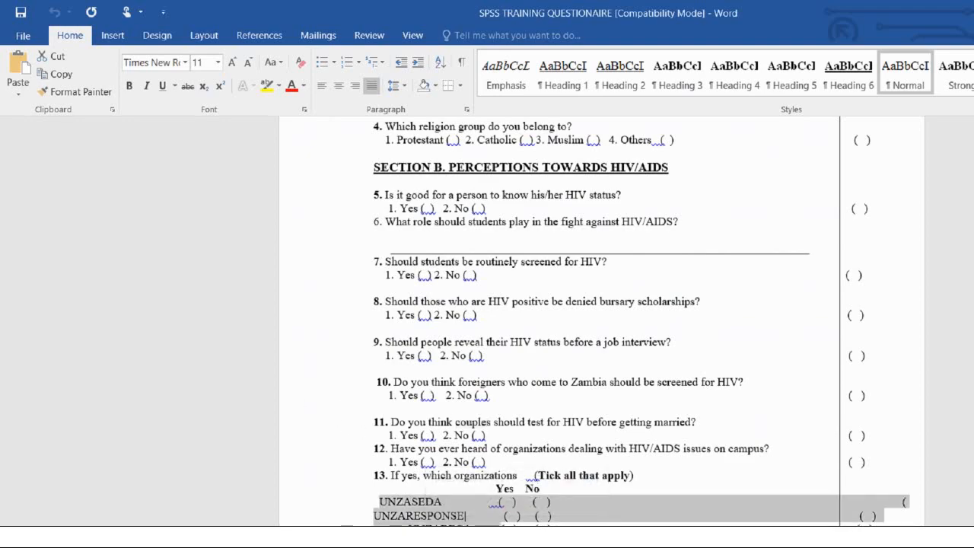
key(alt+Tab)
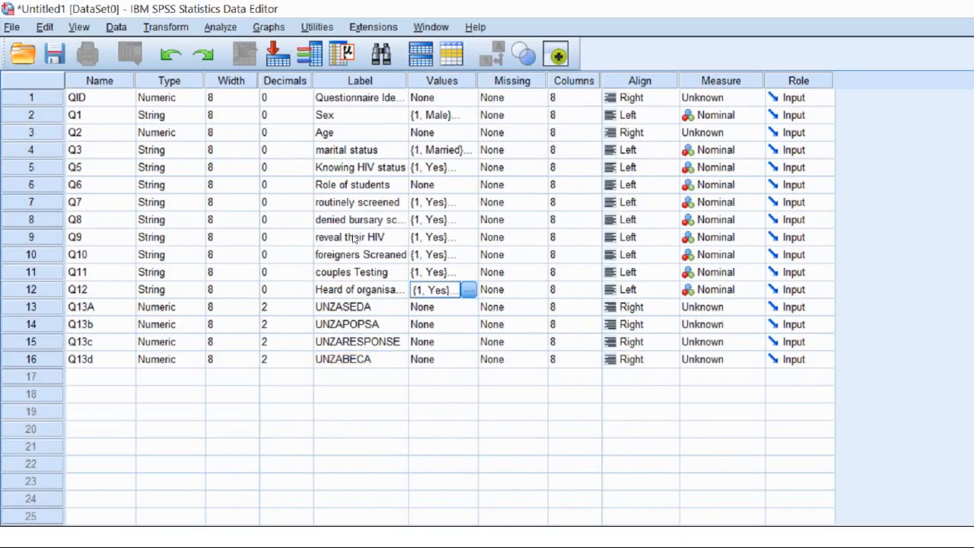
Try to copy the Yes/No value labels of Q12 to the numeric variable Q13A
key(Down)
key(ctrl+v)
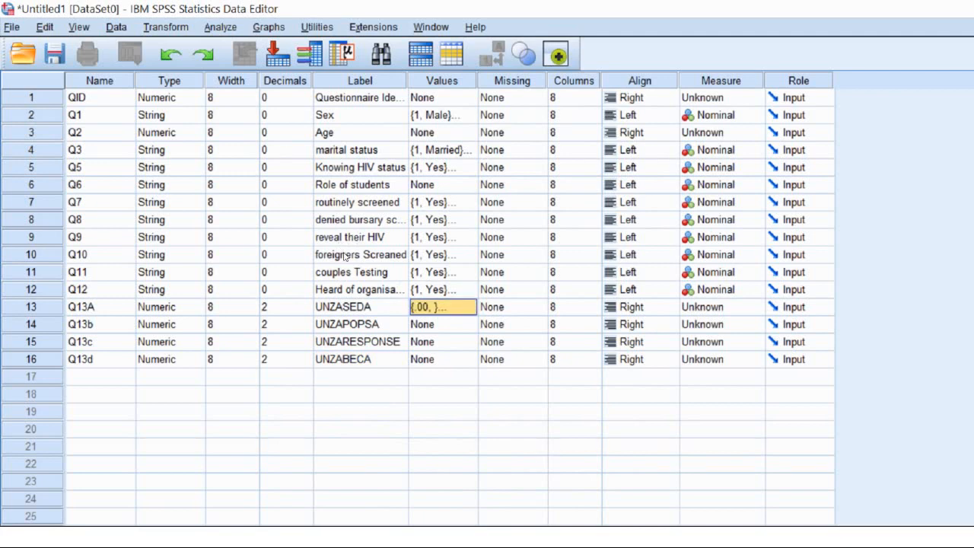
key(Down)
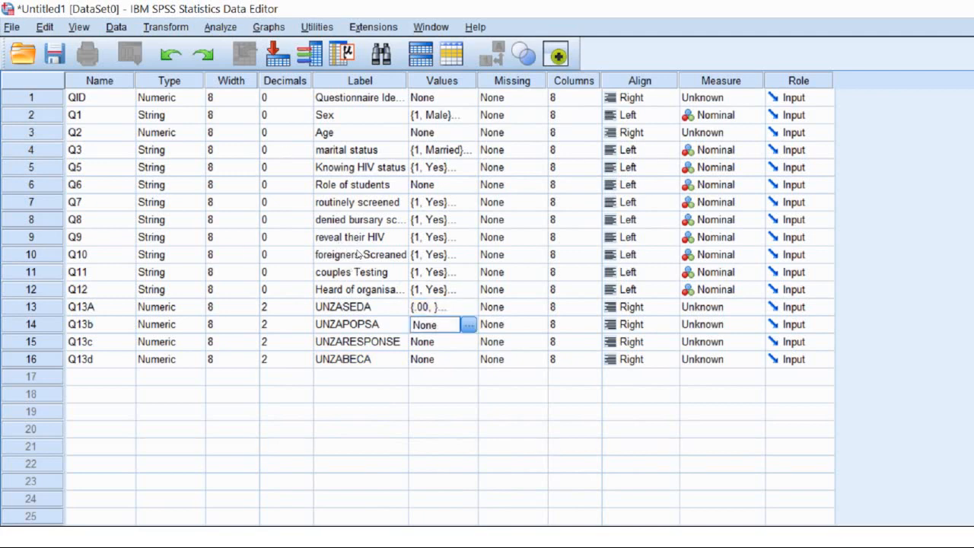
key(Up)
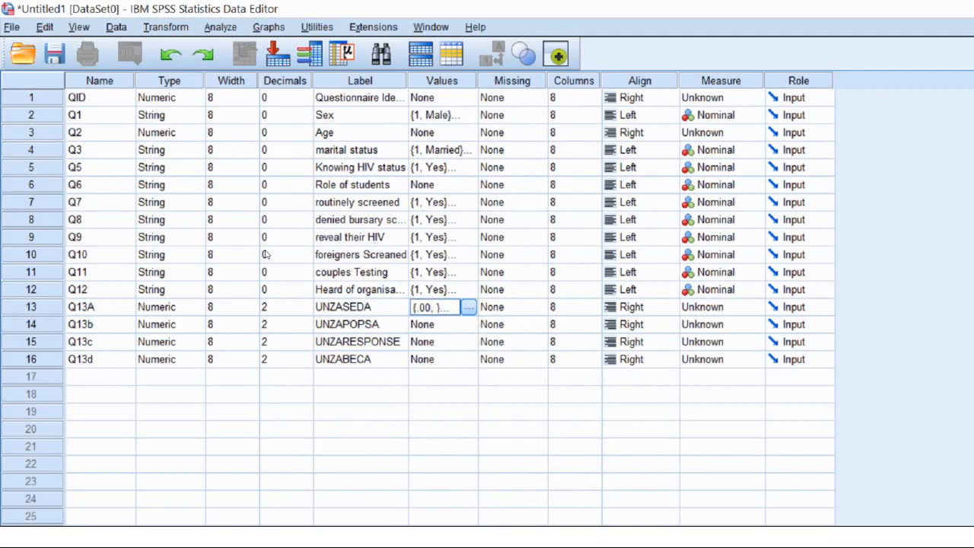
Change the type of Q13A to String, accepting that its existing value labels are discarded
click(196, 307)
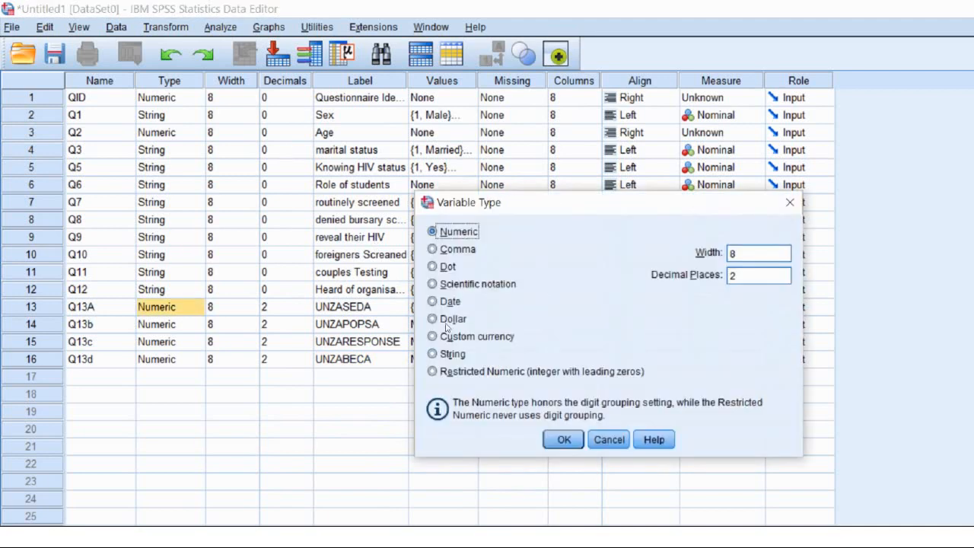
click(449, 353)
key(Return)
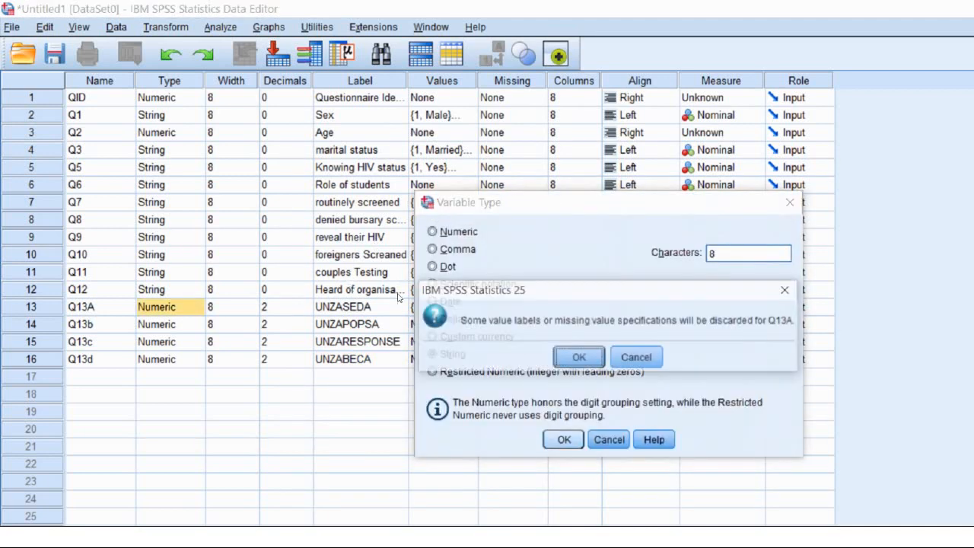
key(Return)
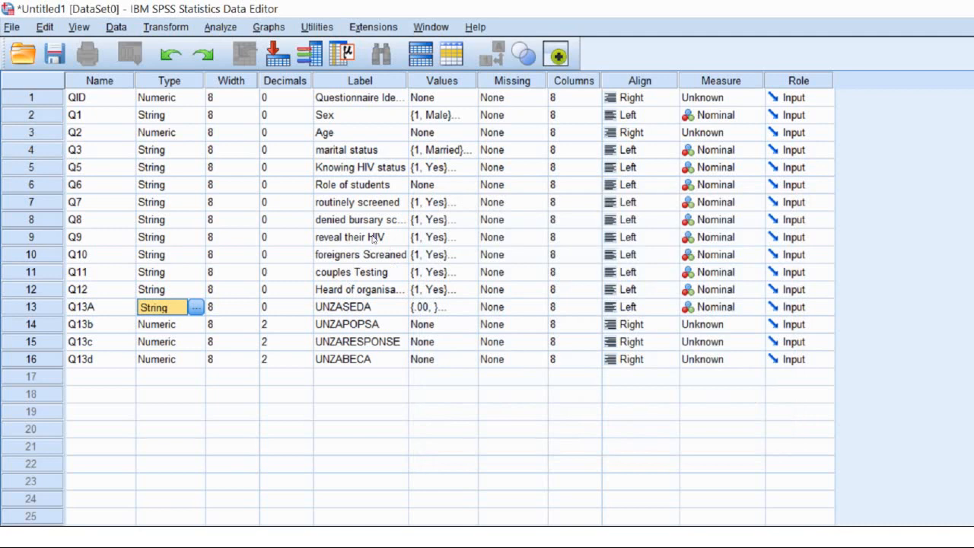
Copy the Yes/No value labels of Q12 to the Q13A variable
click(434, 289)
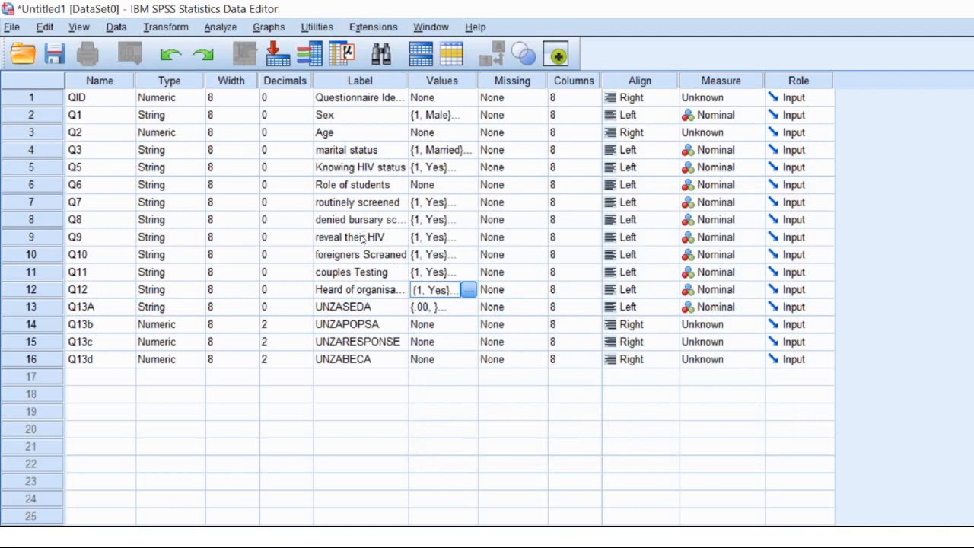
click(434, 304)
key(ctrl+v)
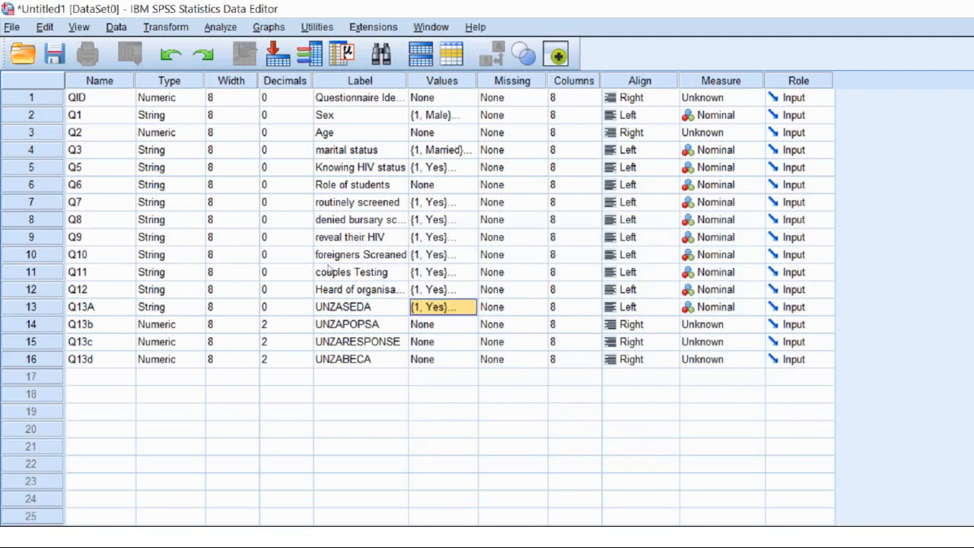
Copy the String type to the variables Q13b, Q13c and Q13d
click(161, 324)
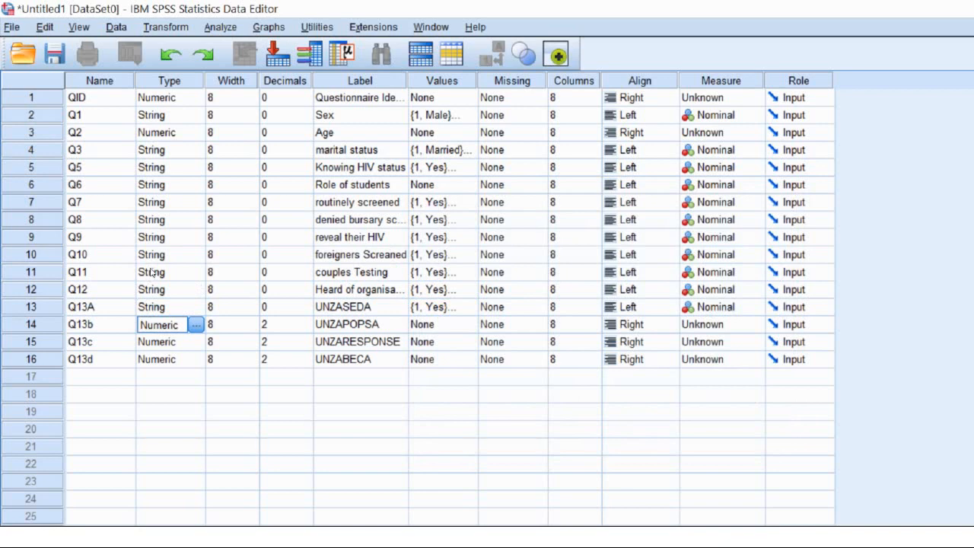
drag(162, 271, 163, 359)
key(ctrl+c)
key(ctrl+v)
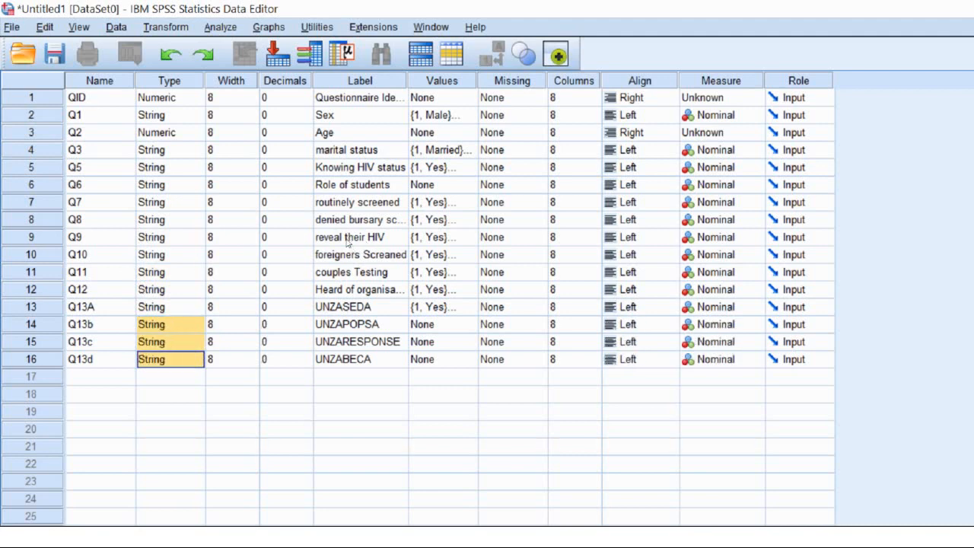
Copy the Yes/No value labels of Q13A to the variables Q13b, Q13c and Q13d
drag(441, 255, 441, 306)
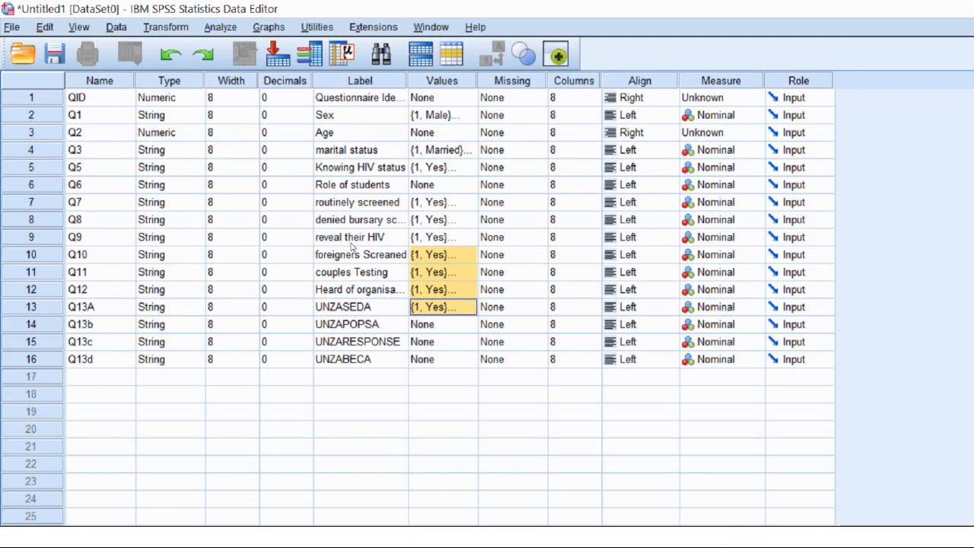
key(Down)
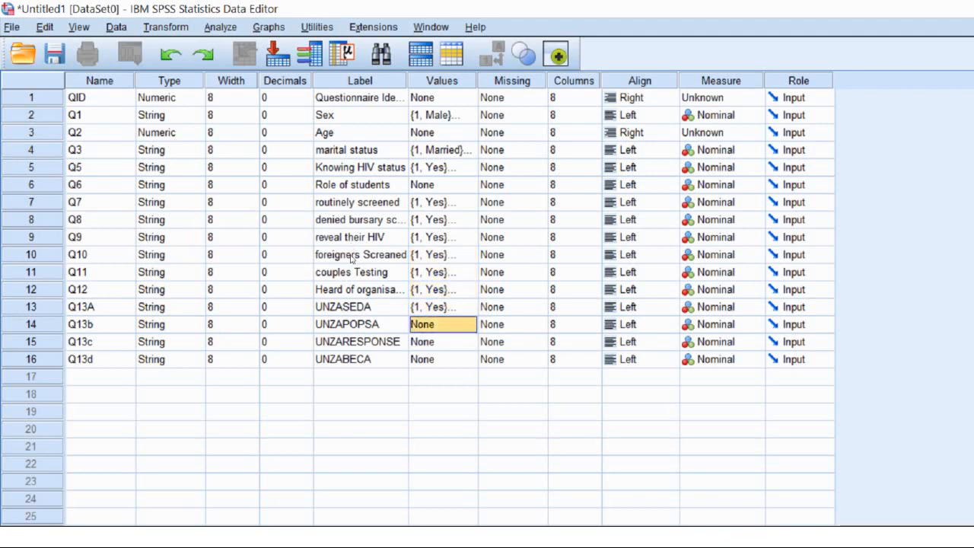
key(ctrl+v)
key(Down)
key(ctrl+v)
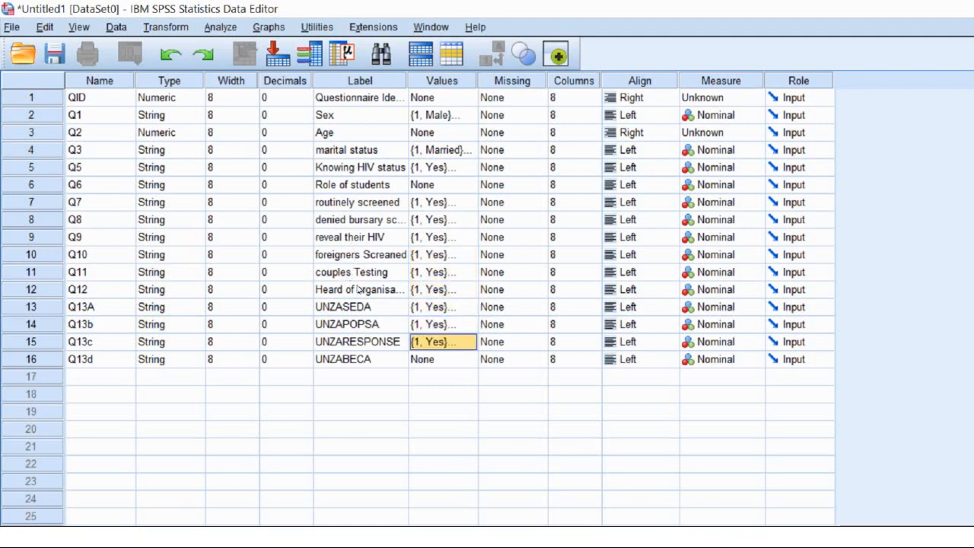
key(Down)
key(ctrl+v)
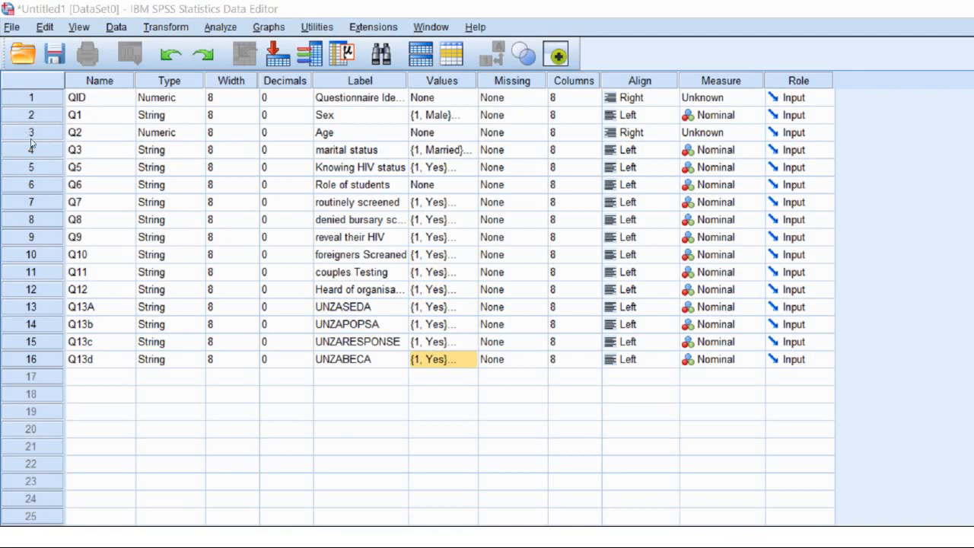
Insert a new variable between Q3 and Q5
click(31, 167)
right_click(44, 173)
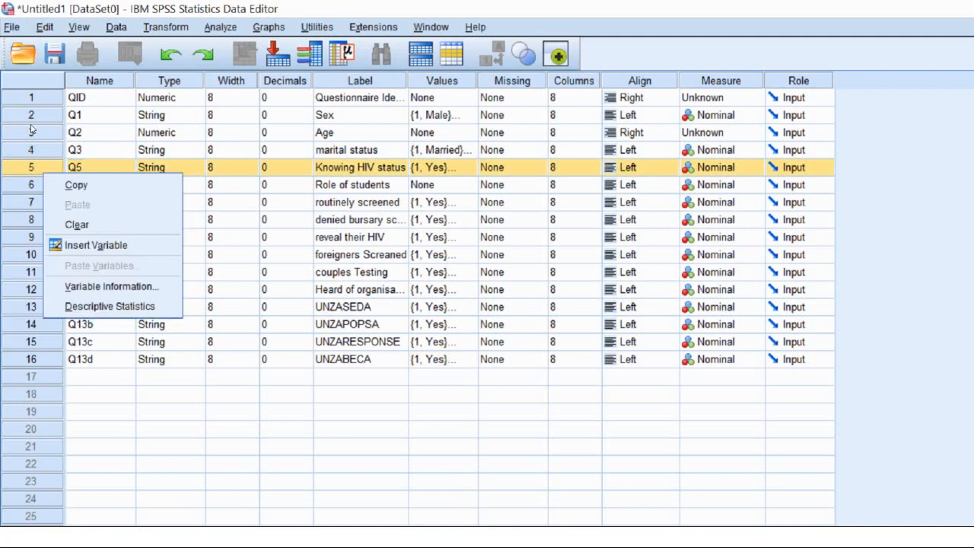
key(Down)
key(Down)
key(Down)
key(Return)
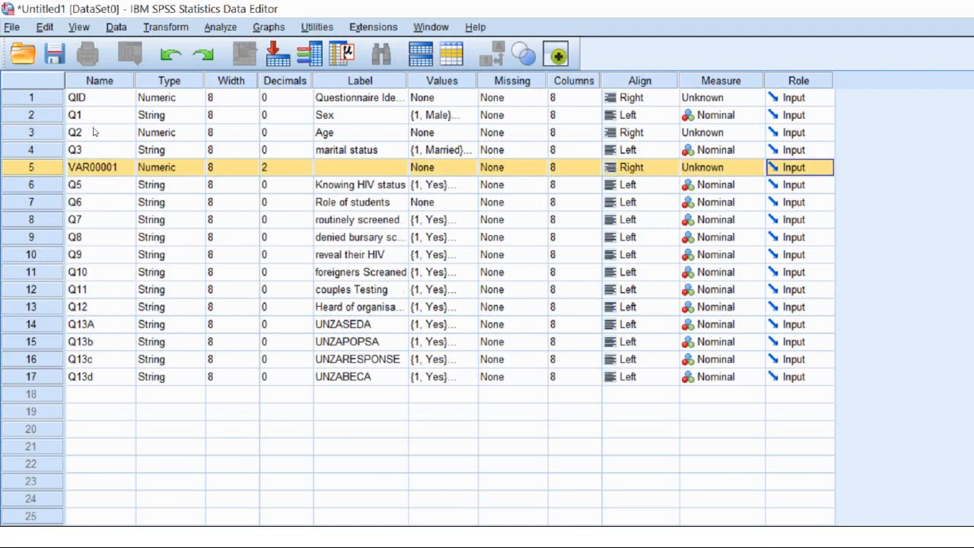
Name the newly inserted variable between Q3 and Q5 as Q4, leaving its label empty
text(Q)
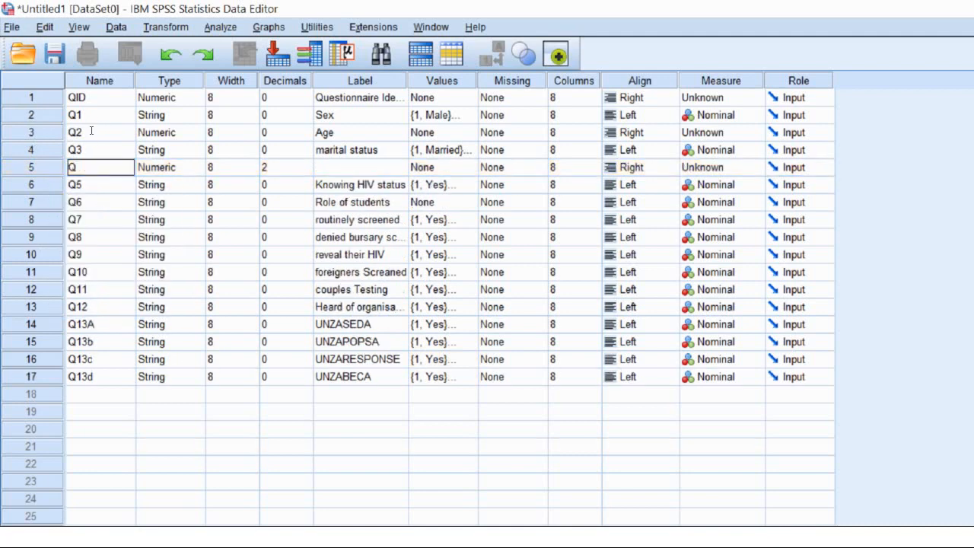
text(4)
key(Tab)
key(Tab)
key(Tab)
key(Tab)
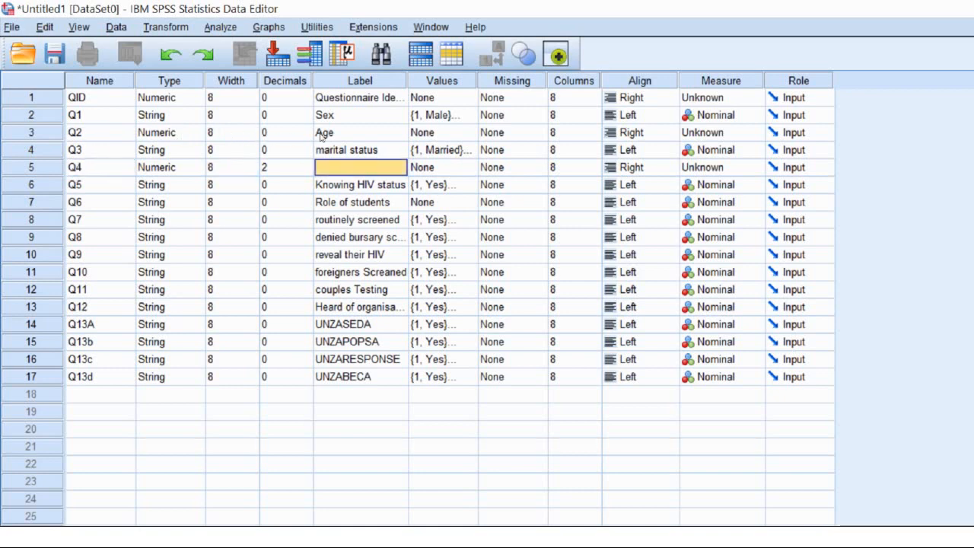
key(Tab)
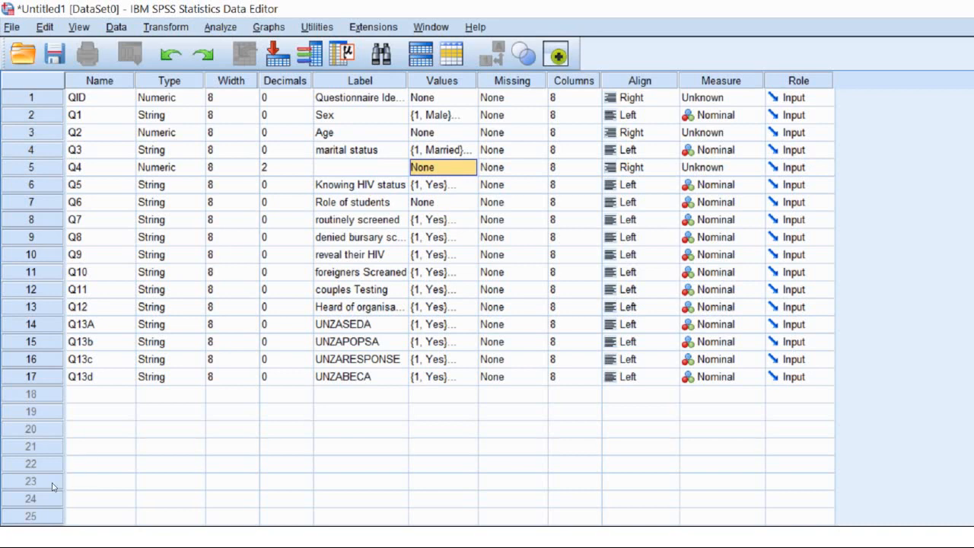
Start the first case in the data grid with QID 1, Q1 1 and Q2 1
key(ctrl+t)
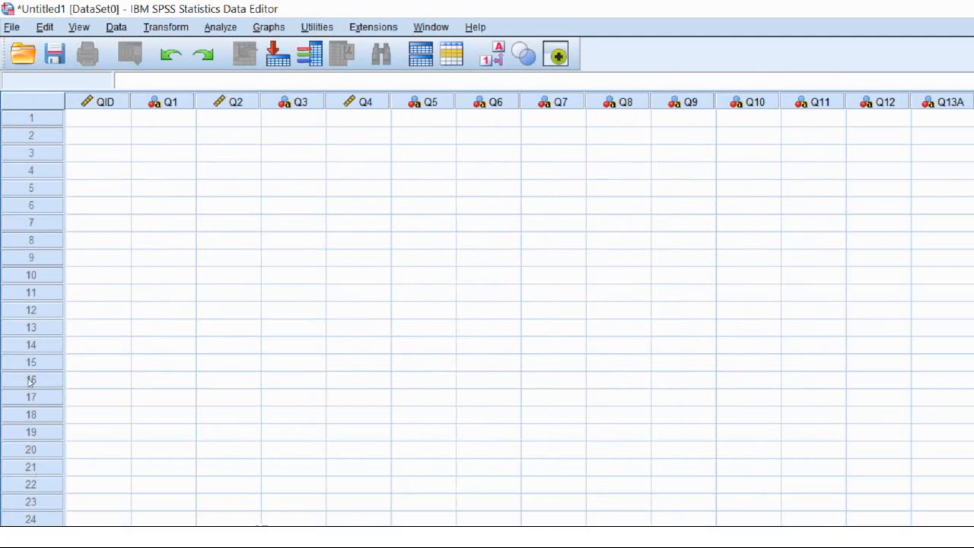
click(95, 118)
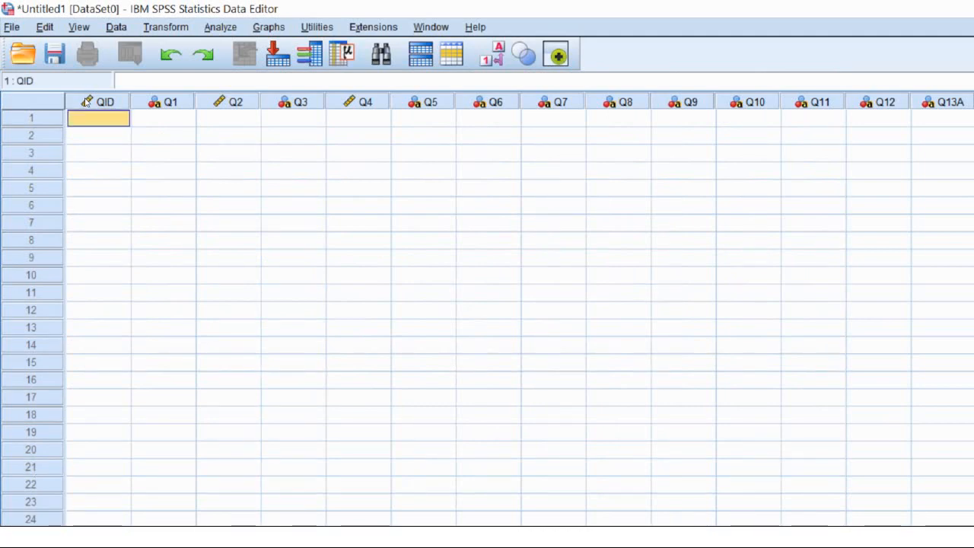
text(1)
key(Tab)
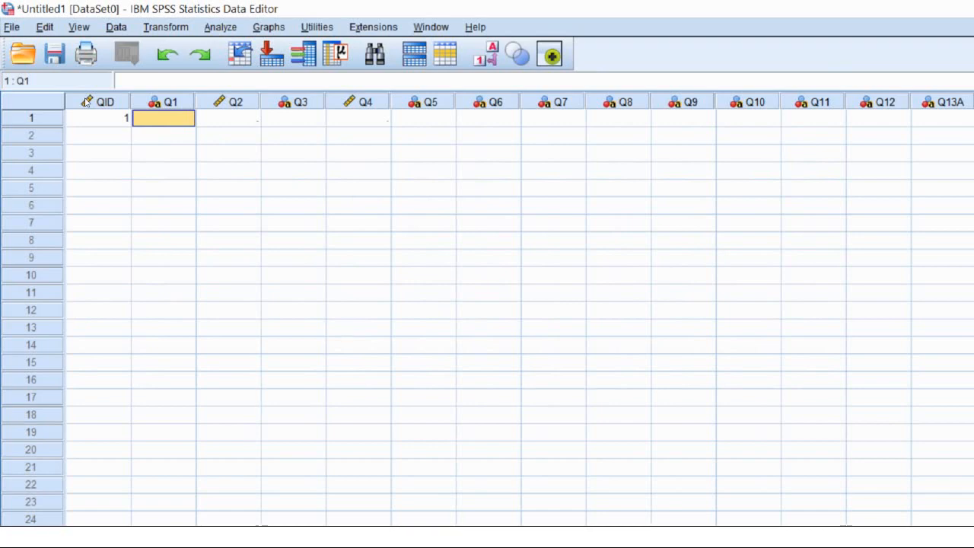
text(1)
key(Tab)
text(1)
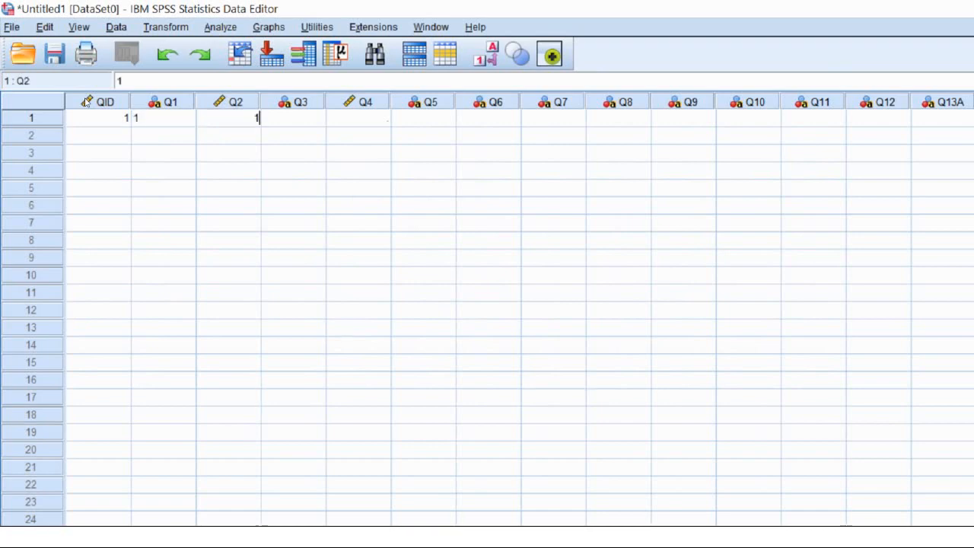
Correct the first case's Q2 age to 26
key(Tab)
text(1)
key(BackSpace)
key(Left)
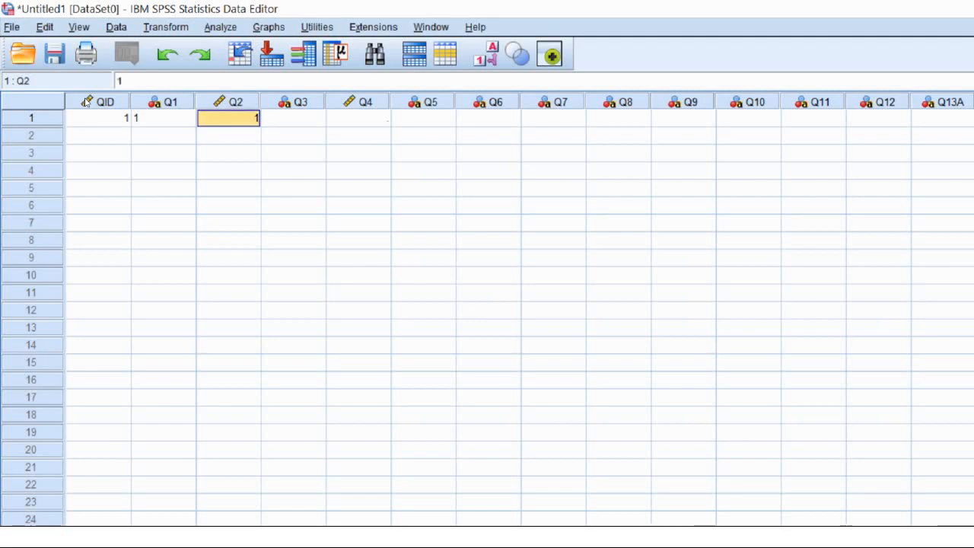
text(26)
key(Tab)
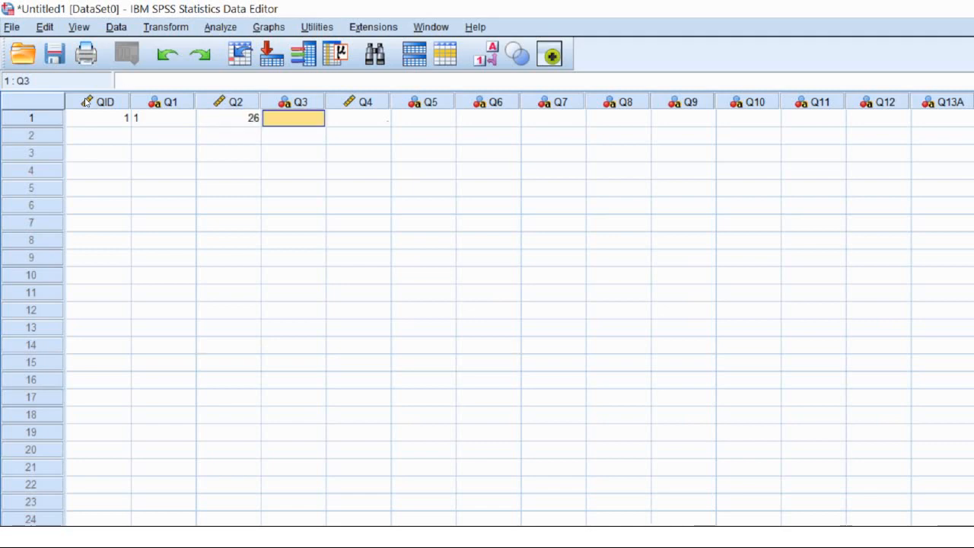
Enter 2 for Q3, 1 for Q4 and 2 for Q5 in the first case
text(2)
key(Tab)
text(1)
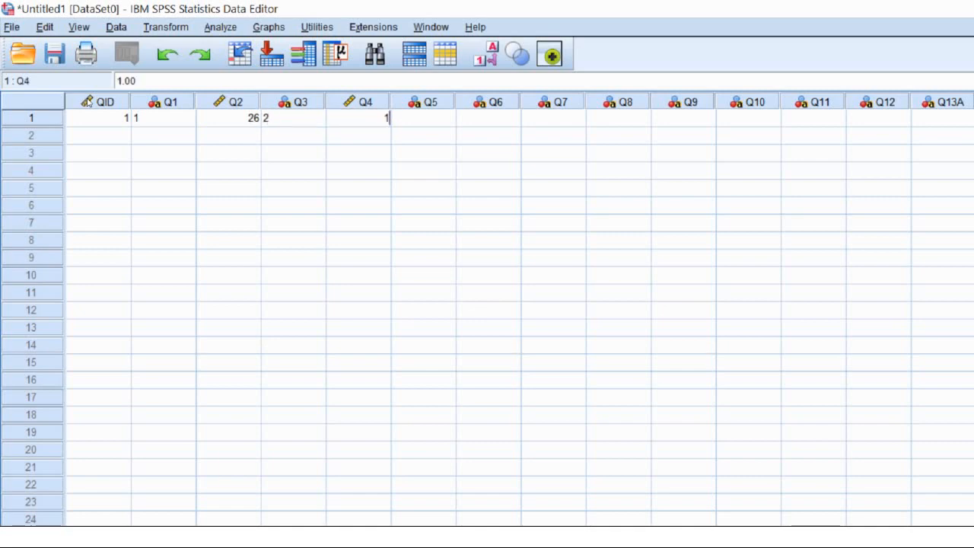
key(Tab)
text(2)
key(Tab)
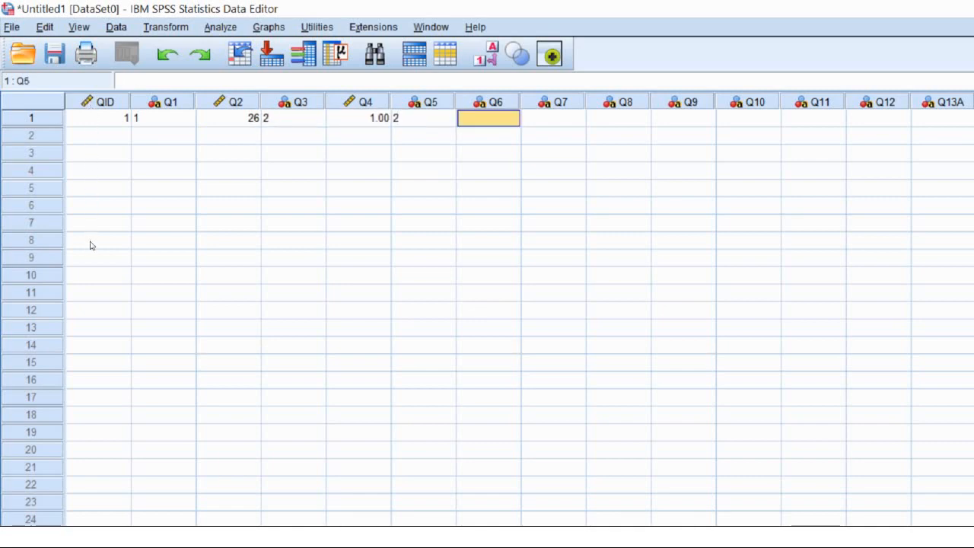
Enter 1 for Q6, 2 for Q7 and 1 for Q8 in the first case
text(1)
key(Tab)
text(2)
key(Tab)
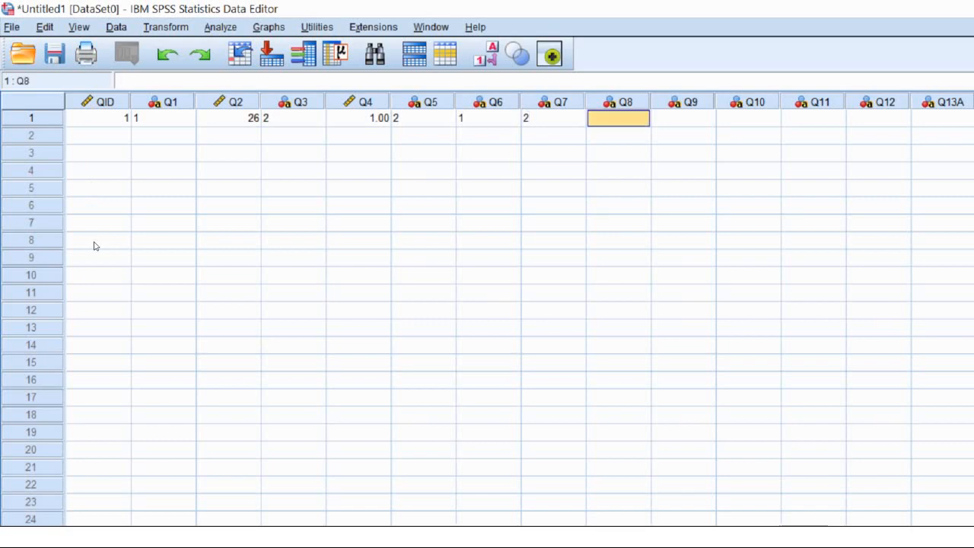
text(1)
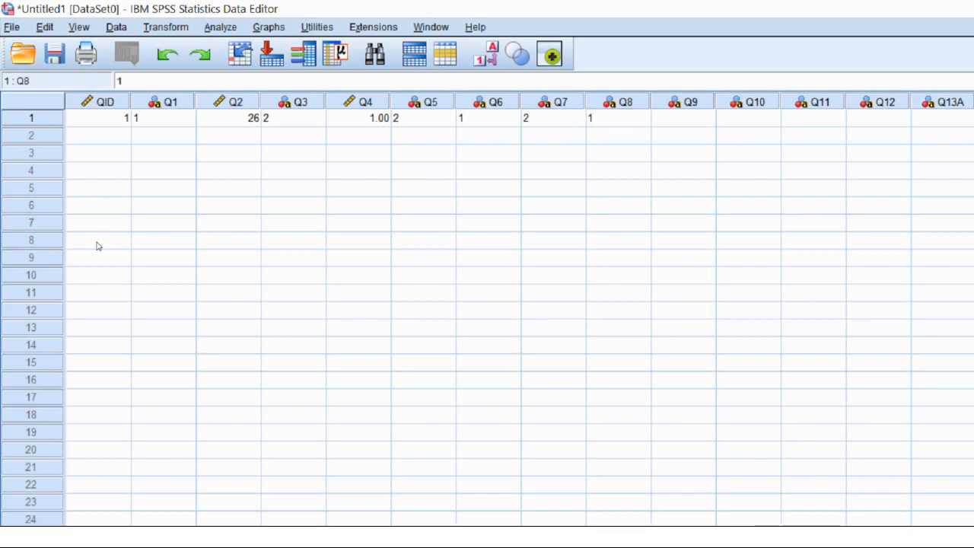
Replace the first case's Q6 answer with the text SENSITIZ
click(480, 119)
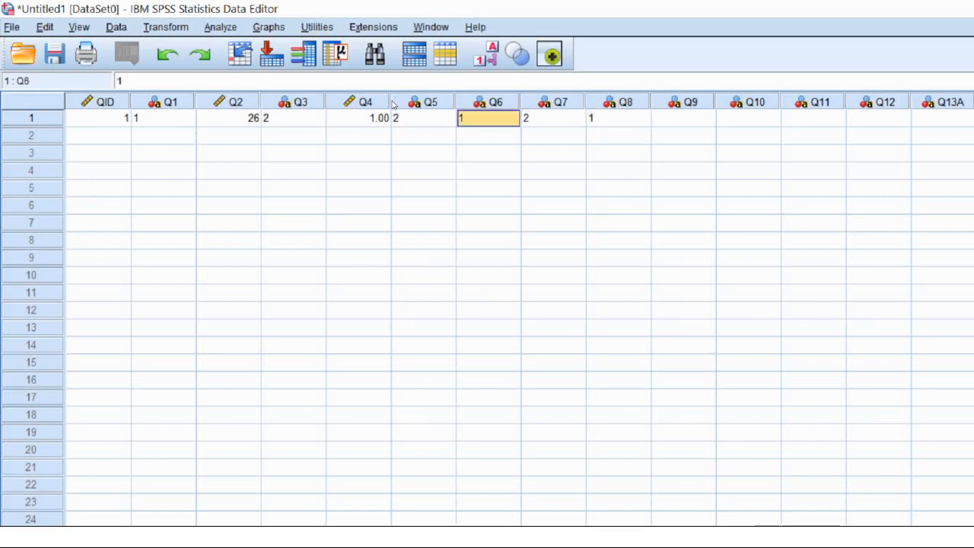
text(SENSITI)
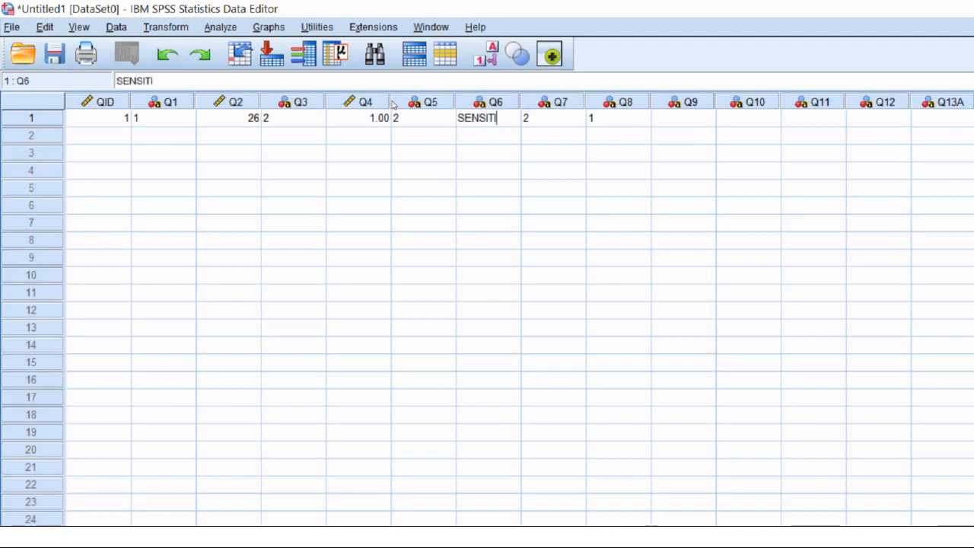
text(Z)
Set the width of the string variable Q6 to 50 in the variable definitions and return to the data grid
click(81, 503)
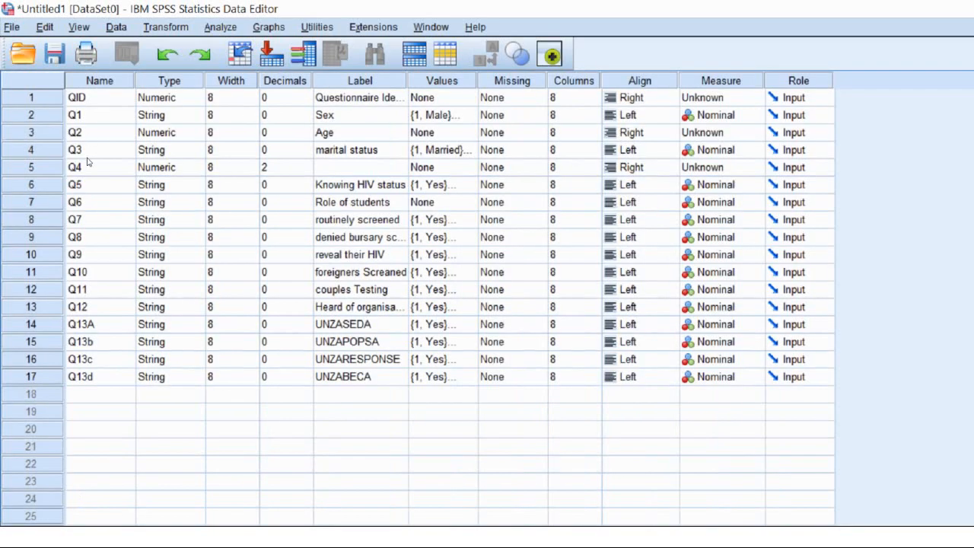
click(184, 169)
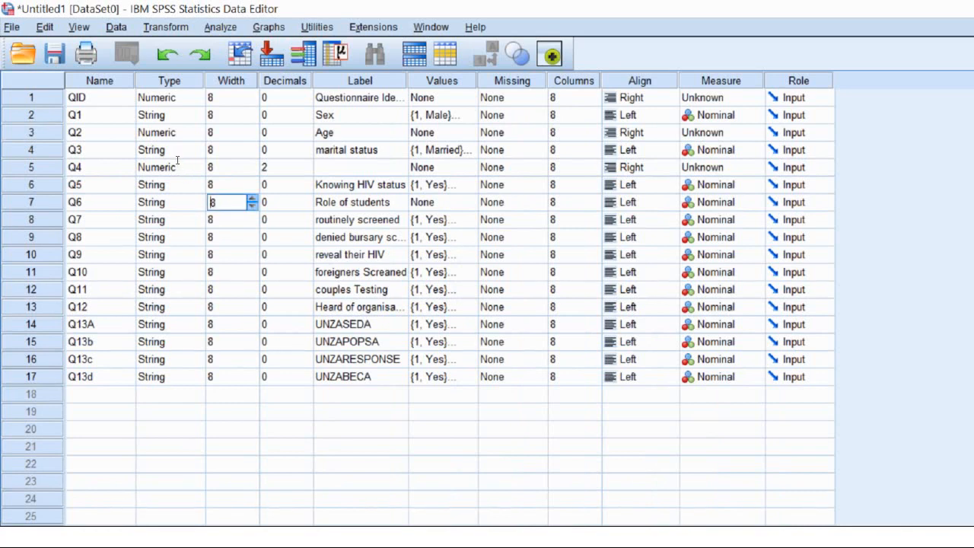
key(BackSpace)
text(50)
click(29, 531)
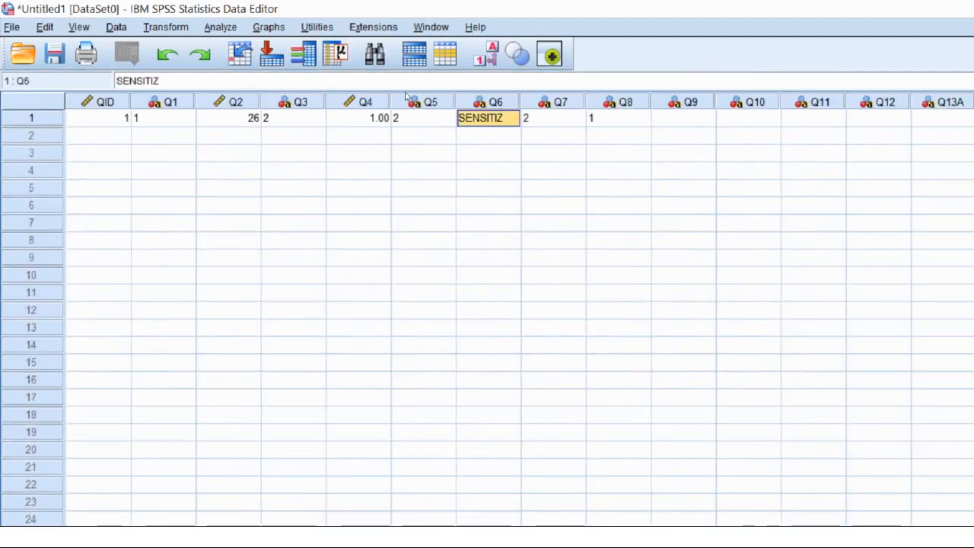
Extend the first case's Q6 text to SENSITIZITASATION
key(F2)
text(I)
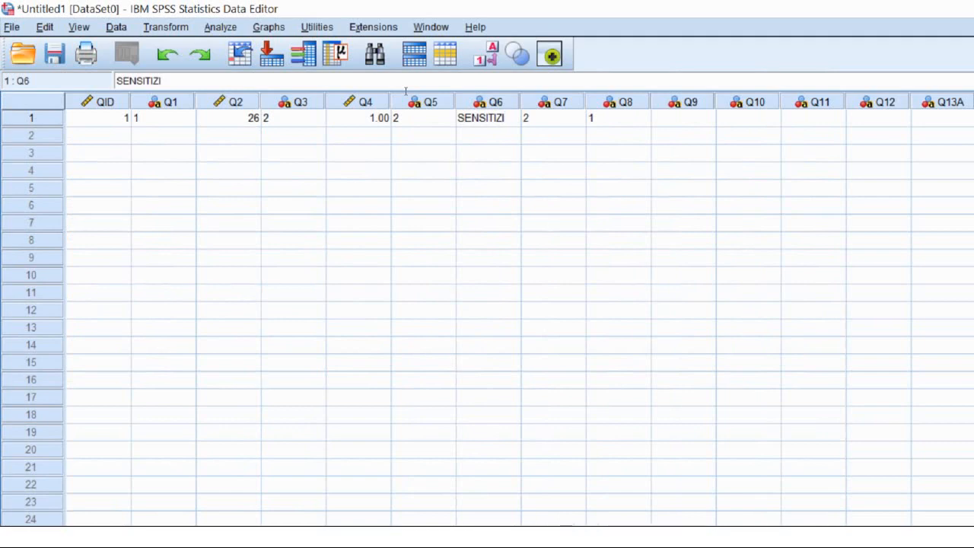
text(TASATI)
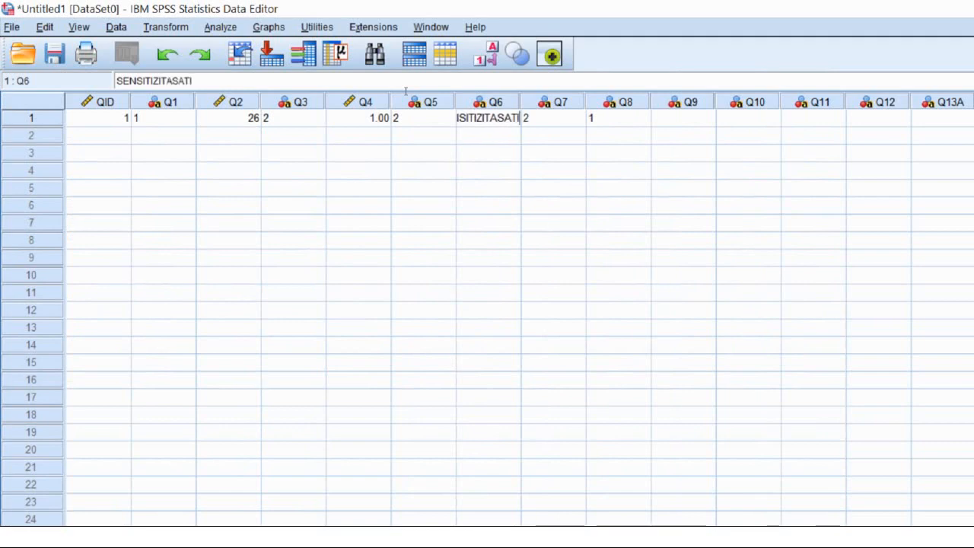
text(ON)
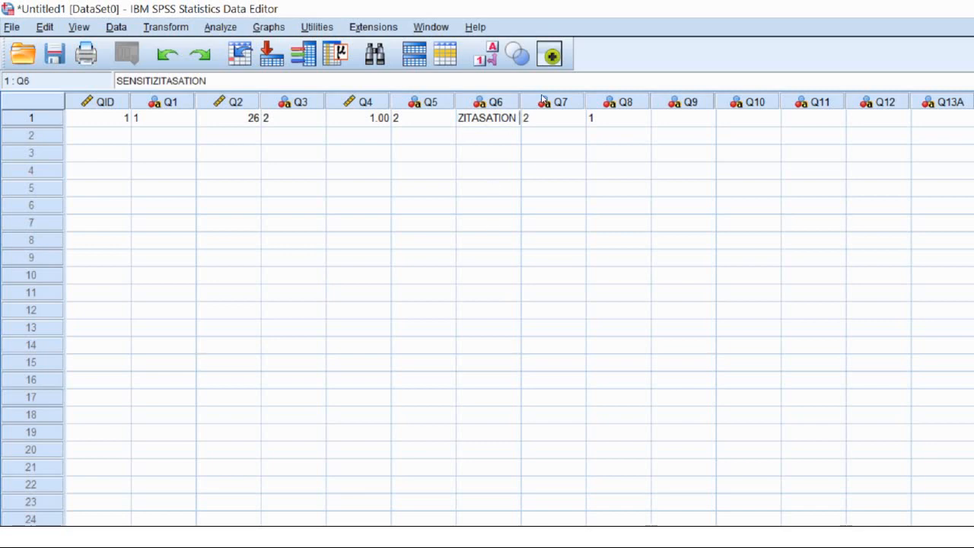
Enter 1 for Q9, 2 for Q10 and 1 for Q11 in the first case
key(Tab)
key(Tab)
key(Tab)
text(1)
key(Tab)
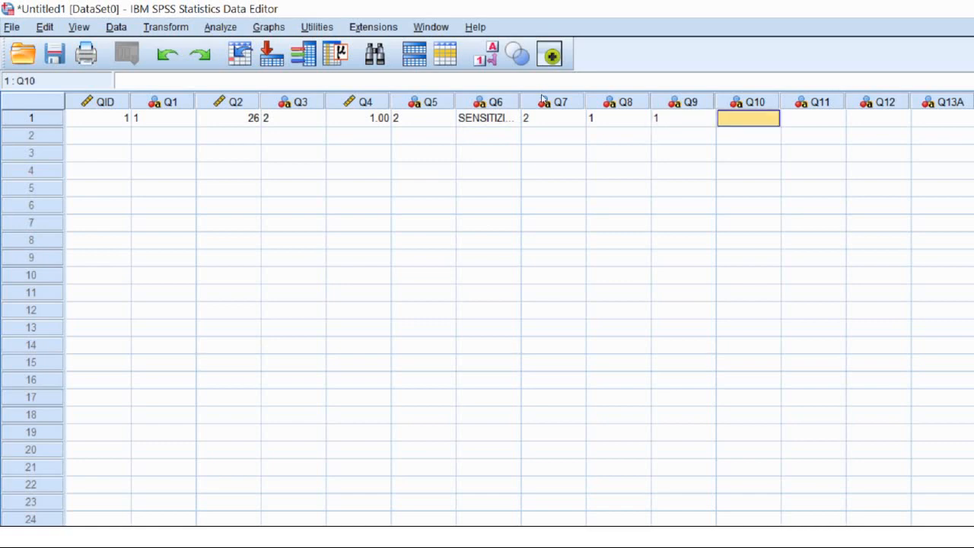
text(2)
key(Tab)
text(1)
key(Tab)
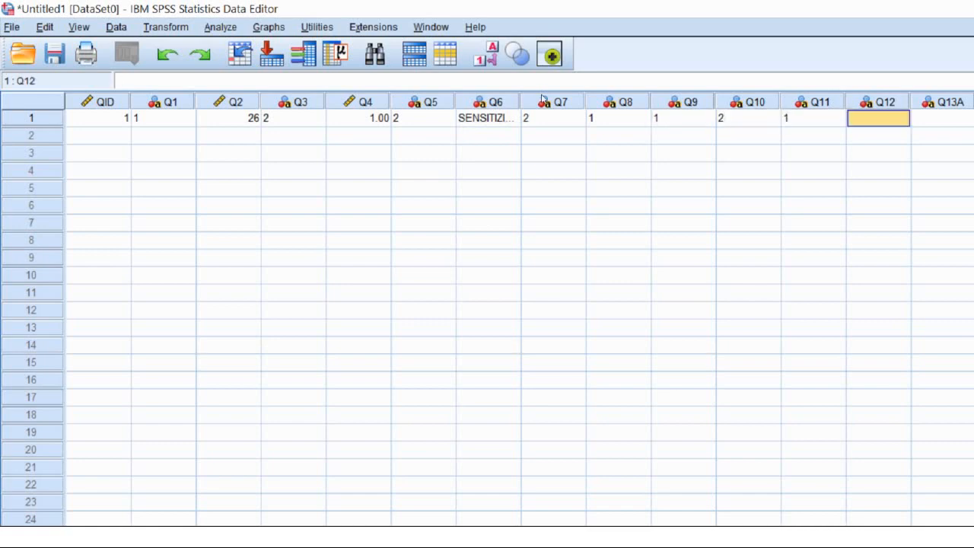
Complete the first case with Q12 1, Q13A 1, Q13b 2, Q13c 1 and Q13d 2
text(1)
key(Tab)
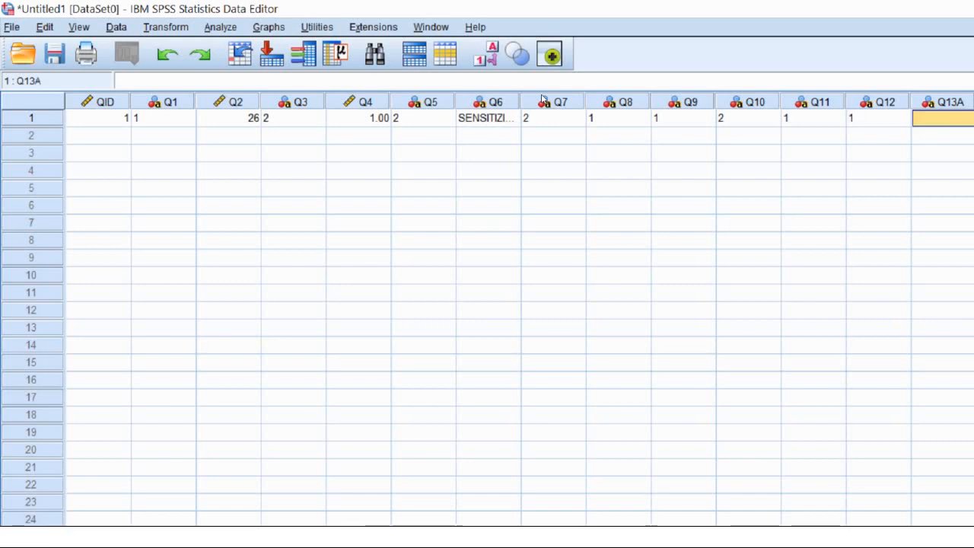
text(1)
key(Tab)
text(2)
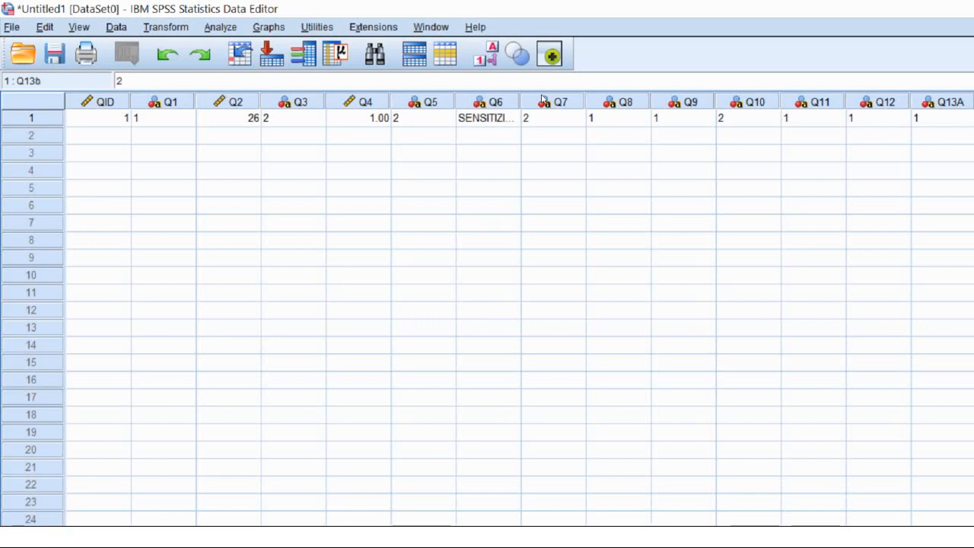
key(Tab)
text(1)
key(Tab)
text(2)
key(Return)
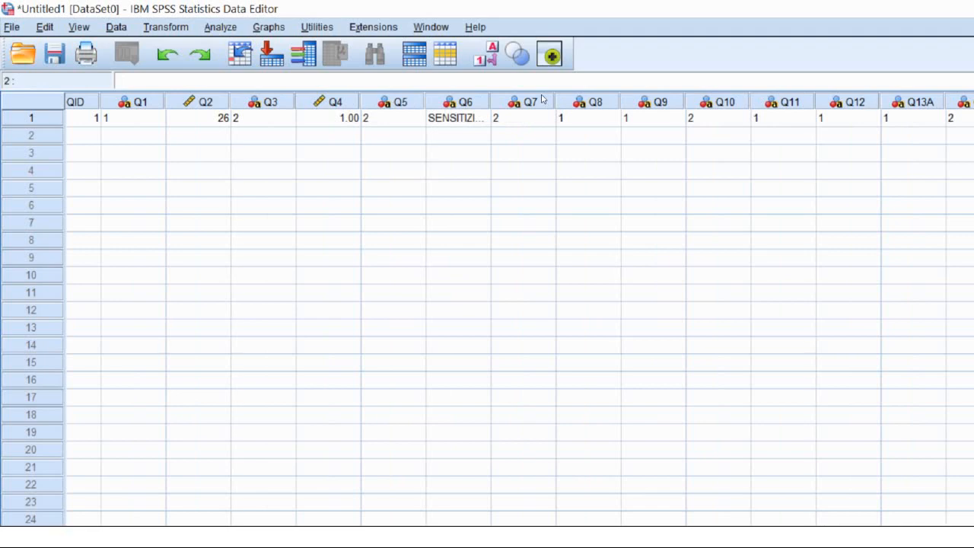
Start the second case with QID 2 and Q1 2
key(Up)
key(Left)
key(shift+Right)
key(shift+Left)
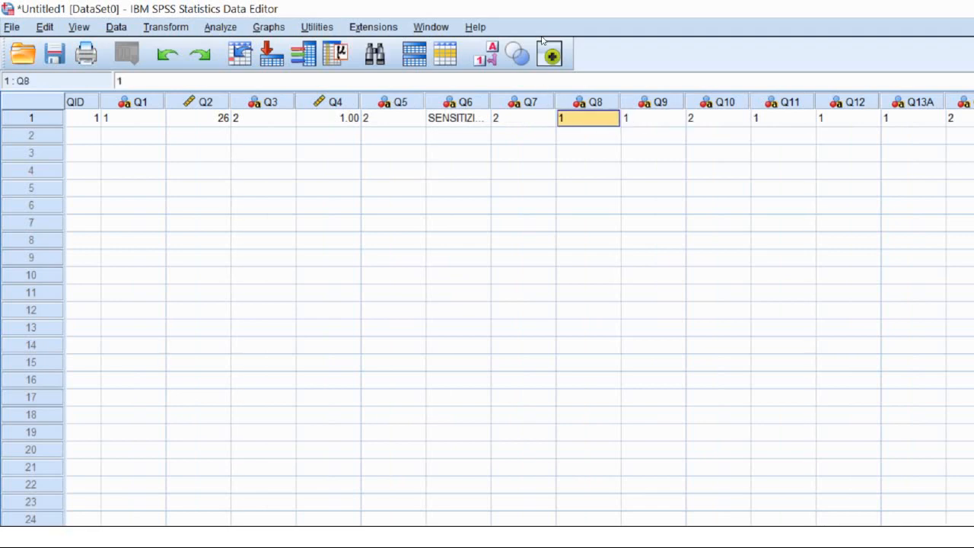
key(ctrl+Home)
key(Down)
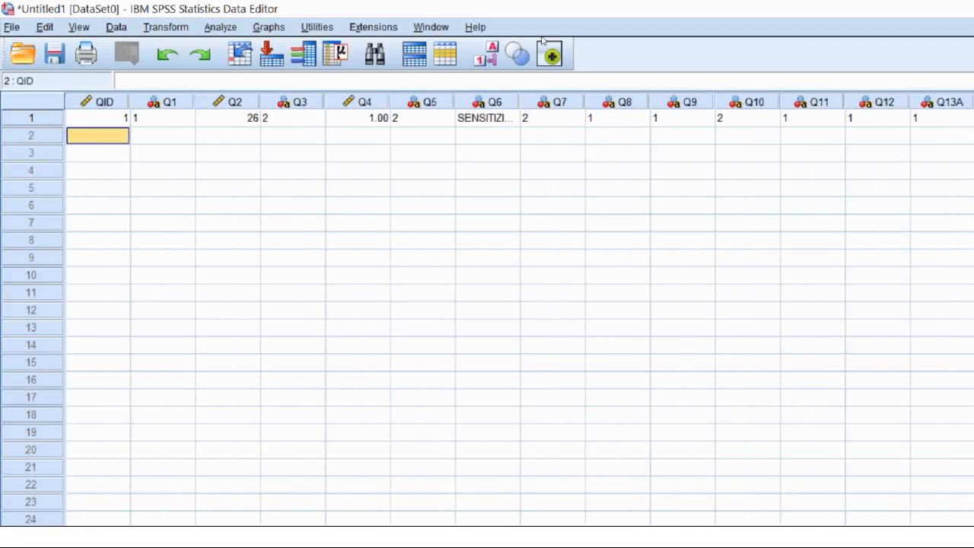
text(2)
key(Tab)
text(2)
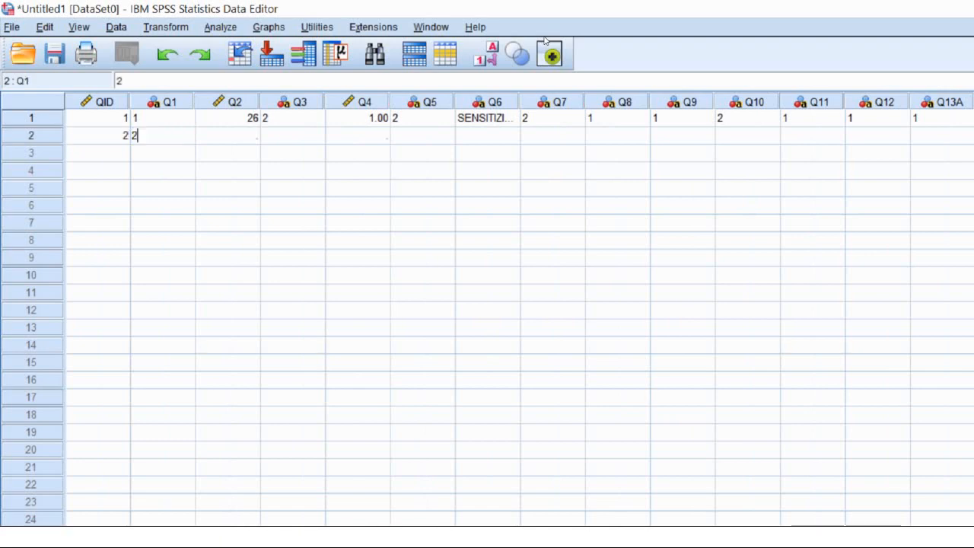
Enter 27 for Q2, 1 for Q3, 1 for Q4 and 2 for Q5 in the second case
key(Tab)
text(27)
key(Tab)
key(Tab)
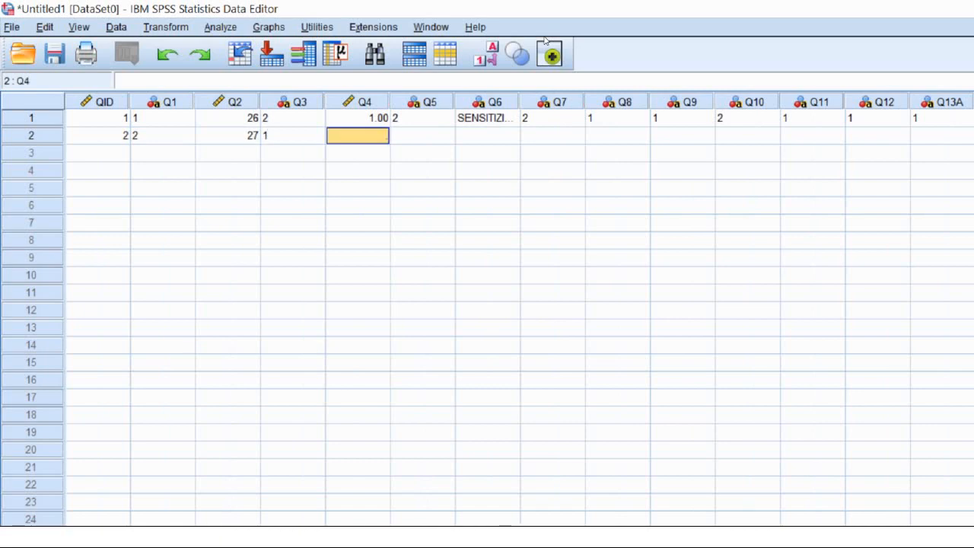
text(1)
key(Tab)
text(2)
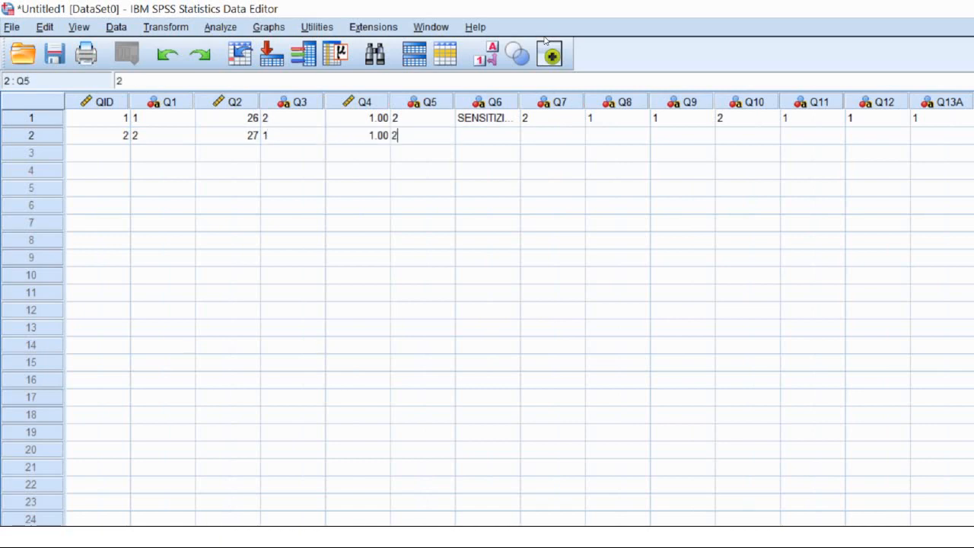
key(Tab)
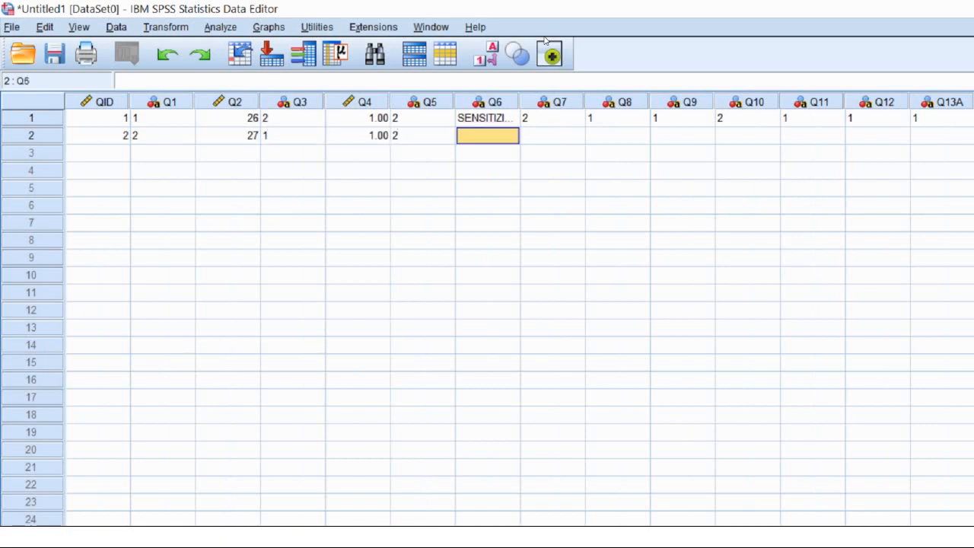
Enter AWARENESS for Q6 and 1 for Q7 in the second case
text(AWARENESS)
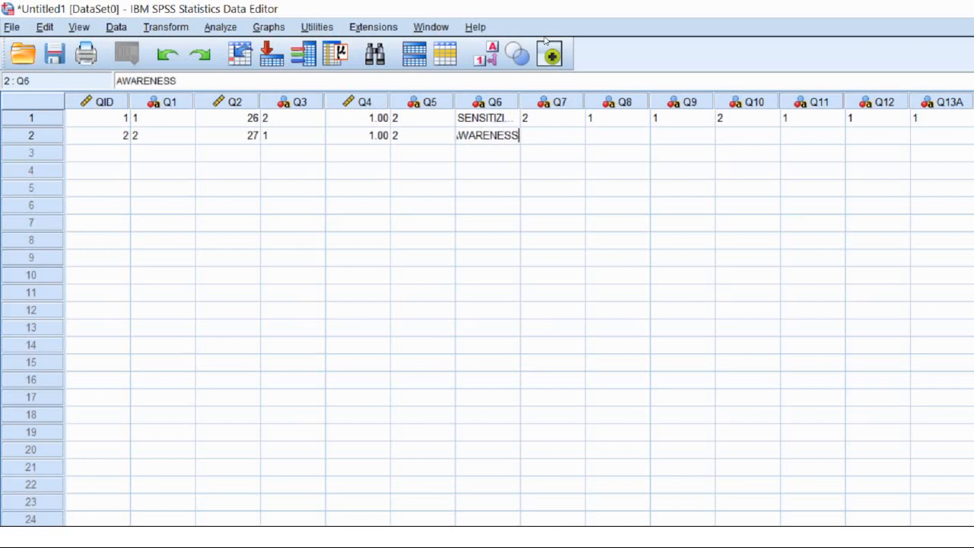
key(Tab)
text(1)
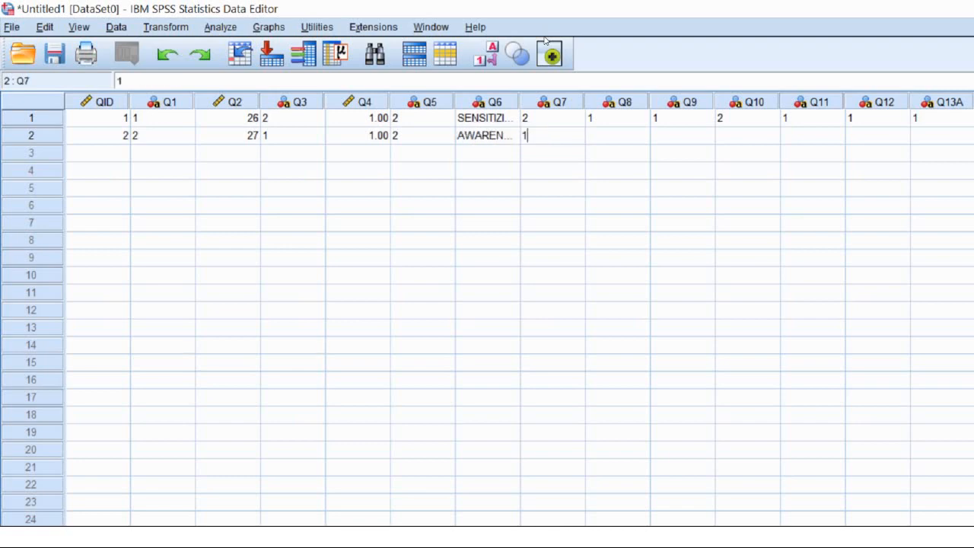
Enter 1 for each of Q8, Q9, Q10, Q11, Q12 and Q13A in the second case
key(Tab)
text(1)
key(Tab)
text(1)
key(Tab)
text(1)
key(Tab)
text(1)
key(Tab)
text(1)
key(Tab)
text(1)
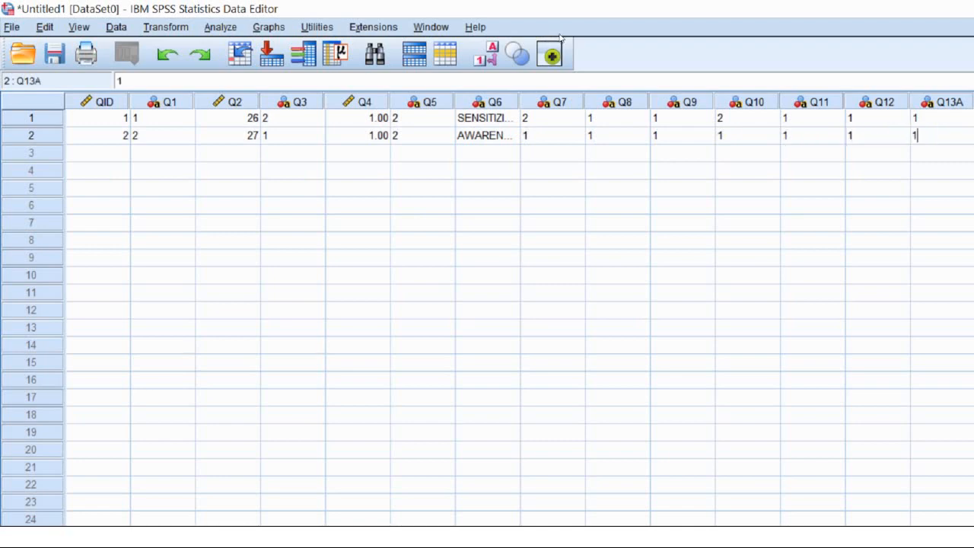
Complete the second case by entering 1 for Q13b and 1 for Q13d
key(Tab)
text(1)
key(Tab)
key(Left)
key(Right)
key(Tab)
text(1)
key(Return)
Start the third case with QID 40, Q1 1, Q2 31, Q3 2 and Q4 2
text(40)
key(Tab)
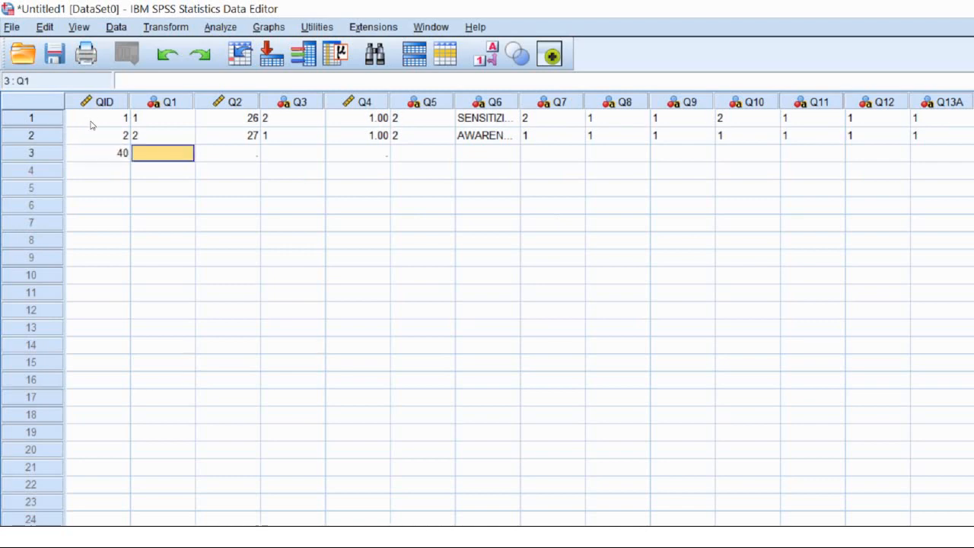
text(1)
key(Tab)
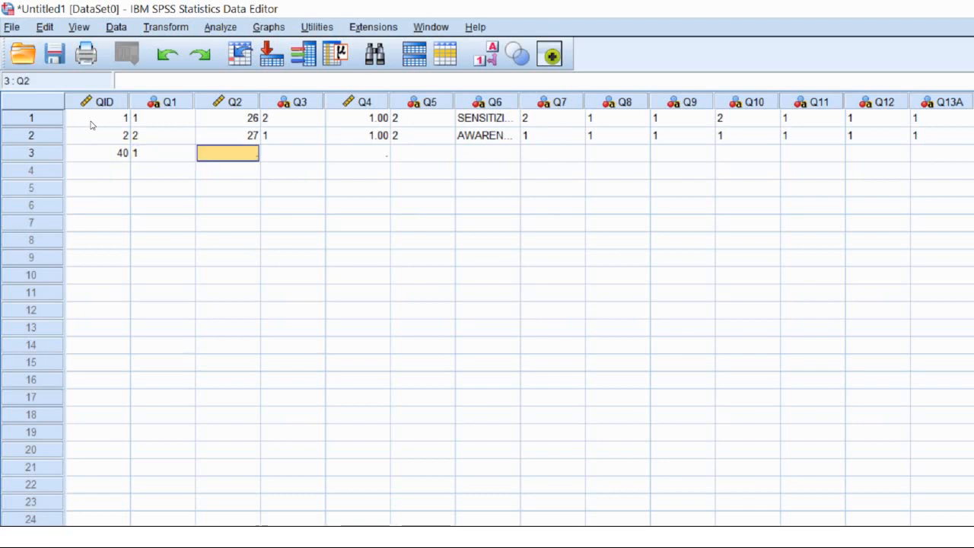
text(31)
key(Tab)
text(2)
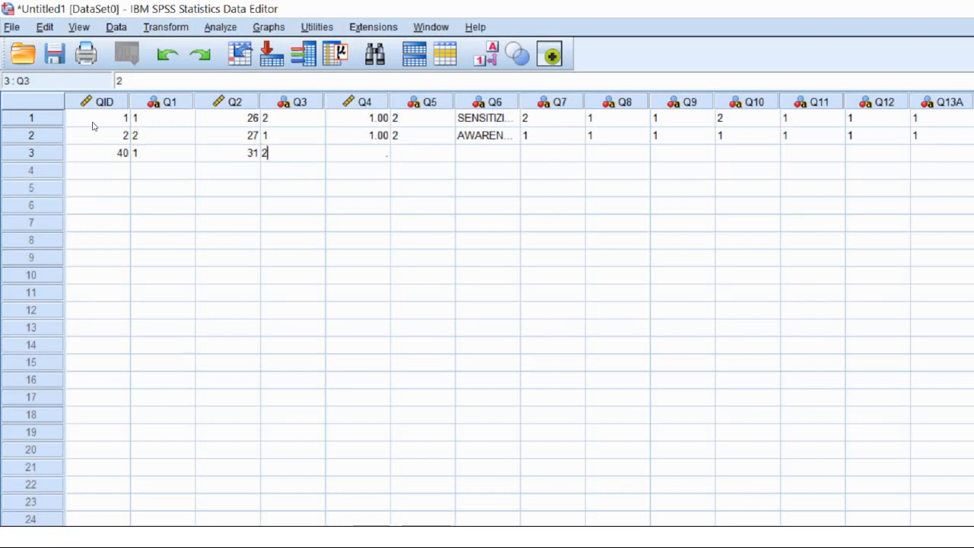
key(Tab)
text(2)
key(Tab)
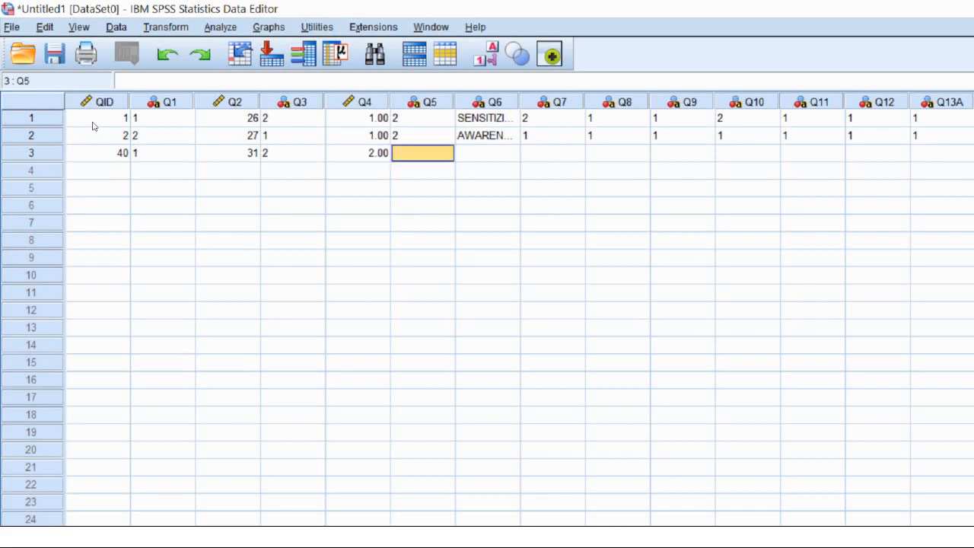
Leave Q5 blank in the third case and enter TO EDUCATE for Q6
key(Tab)
text(2)
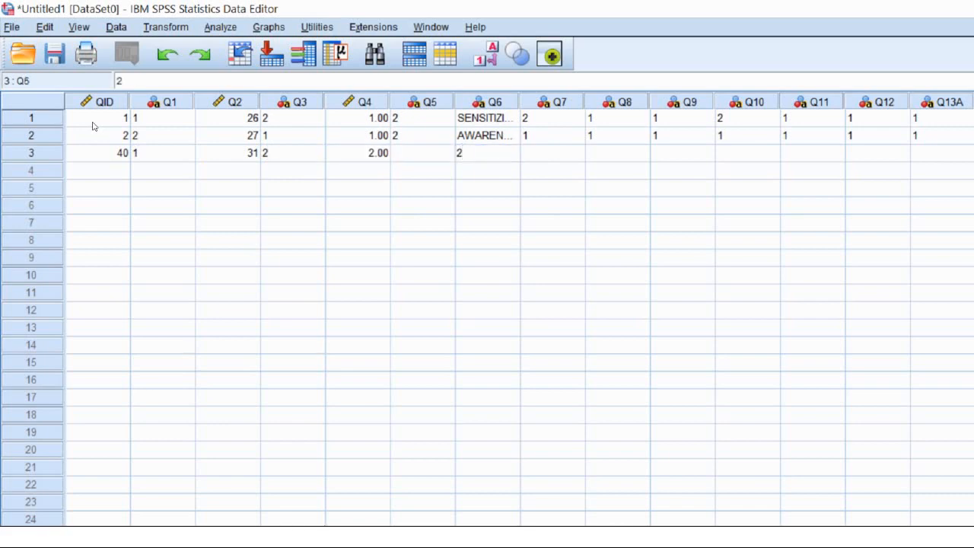
key(BackSpace)
text(TO EDUCATE)
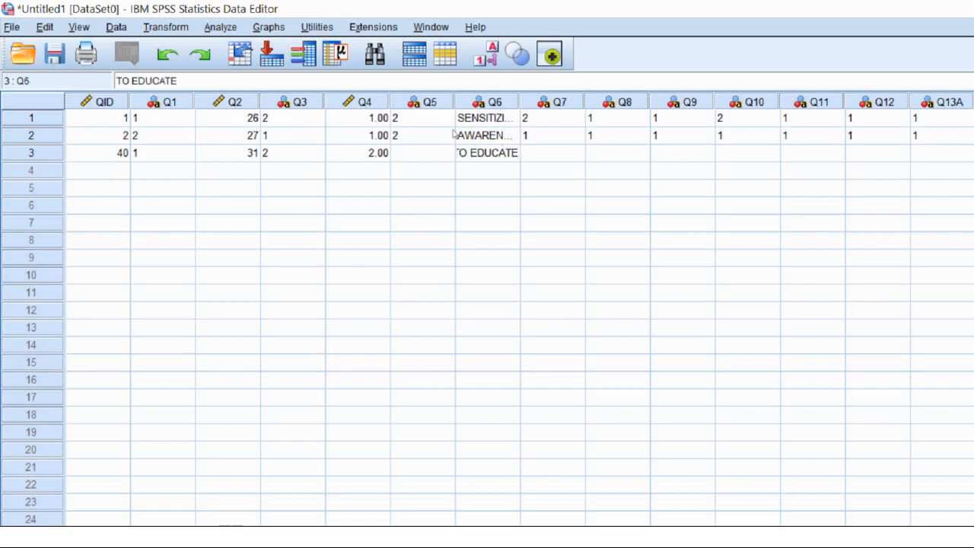
Enter 1 for each of Q7 through Q11 and 2 for Q12 in the third case
key(Tab)
text(1)
key(Tab)
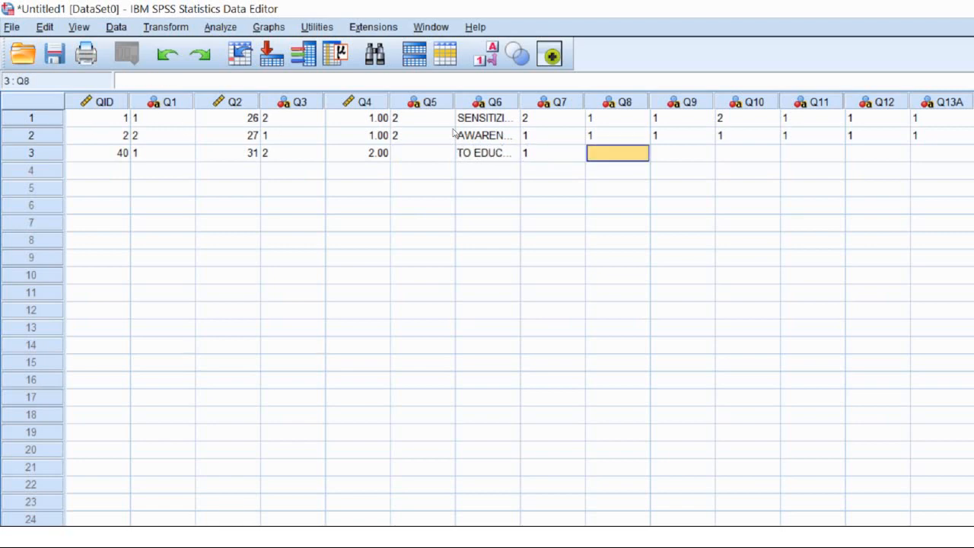
text(1)
key(Tab)
text(1)
key(Tab)
text(1)
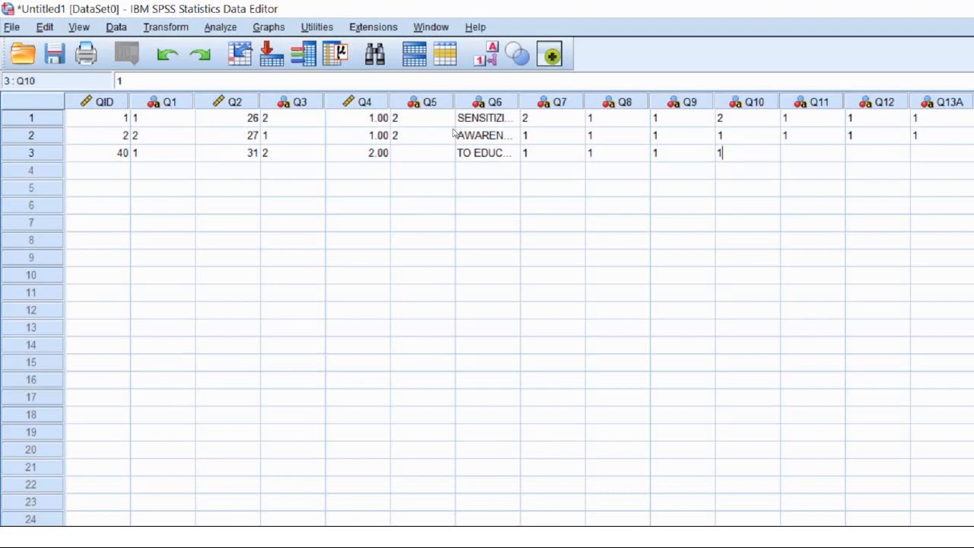
key(Tab)
text(1)
key(Tab)
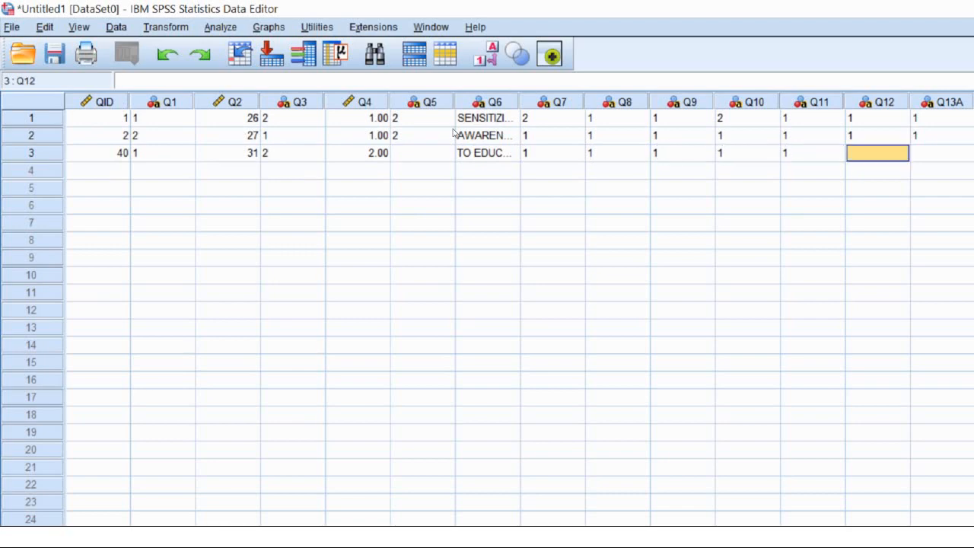
text(2)
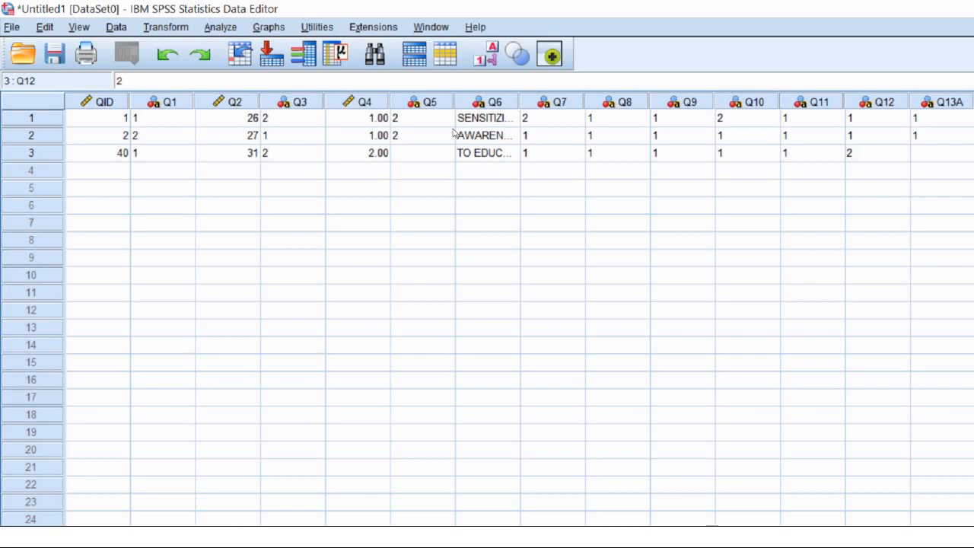
key(Tab)
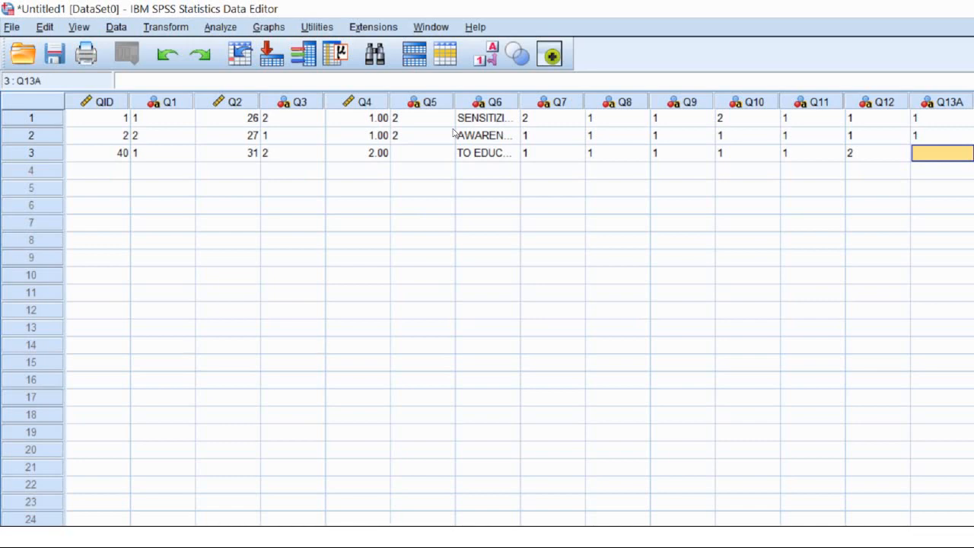
key(Right)
key(Right)
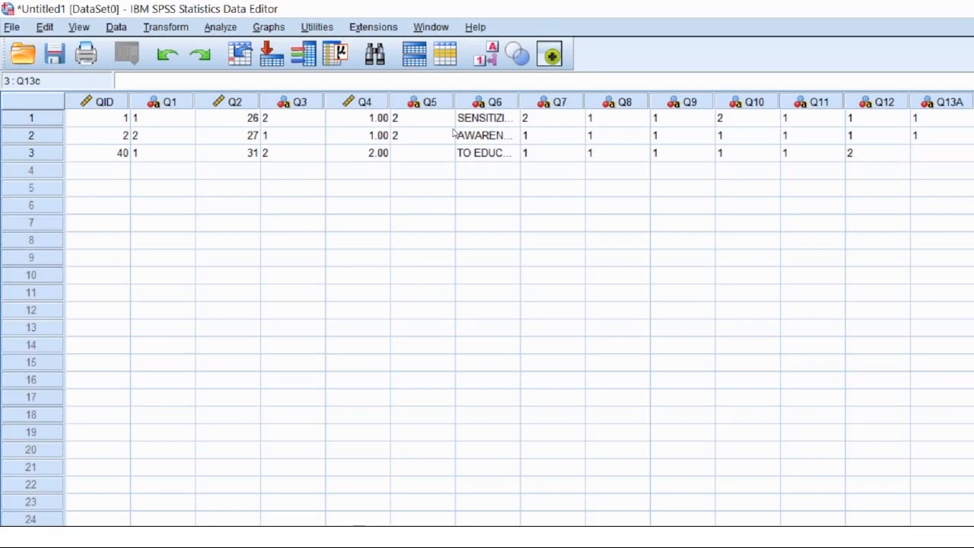
key(Down)
key(Down)
key(Down)
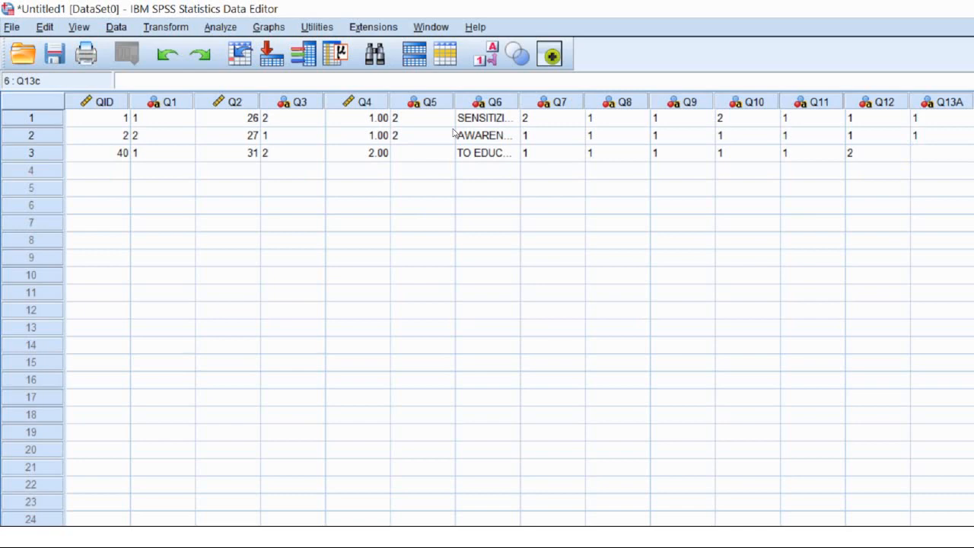